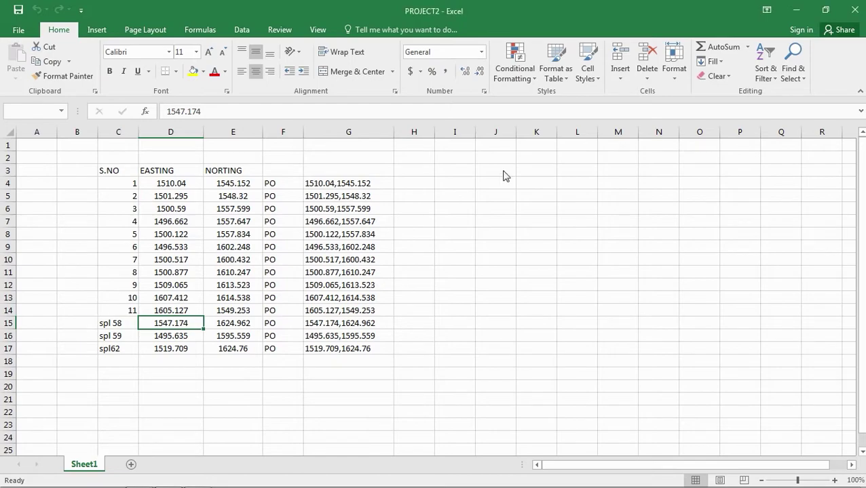
- Minimize the PROJECT2 workbook and switch to the open Drawing1.dwg in AutoCAD
click(798, 10)
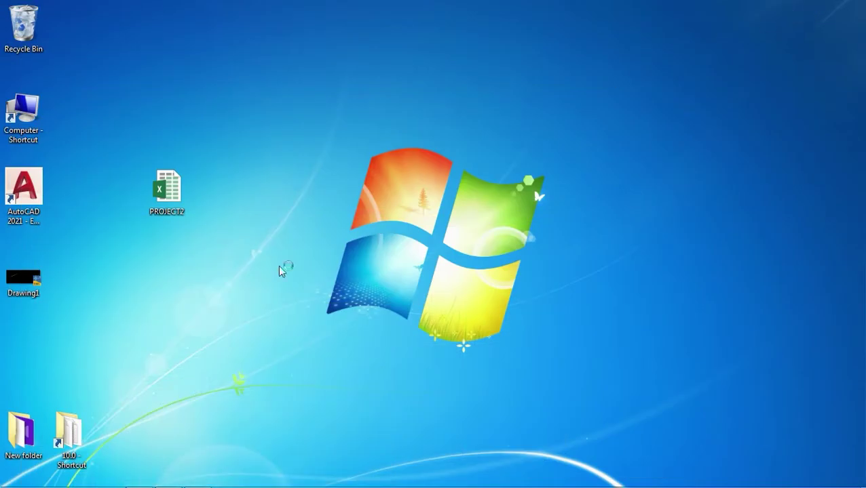
mouse_move(165, 487)
click(190, 481)
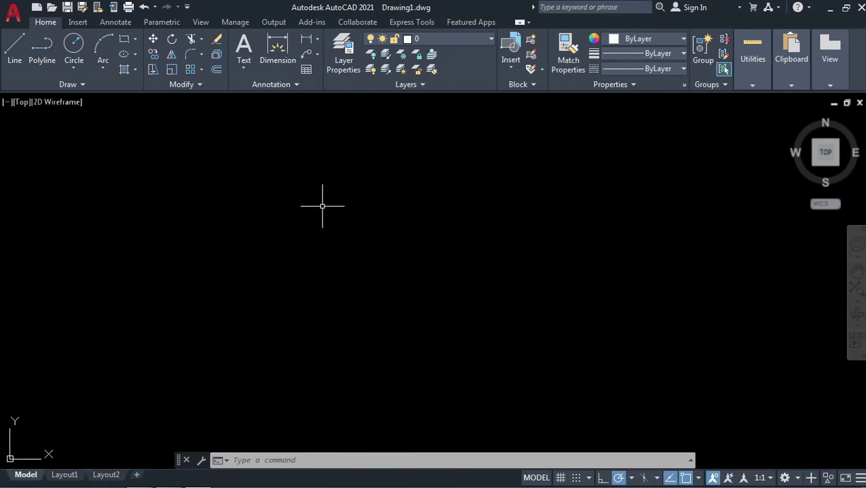
click(798, 478)
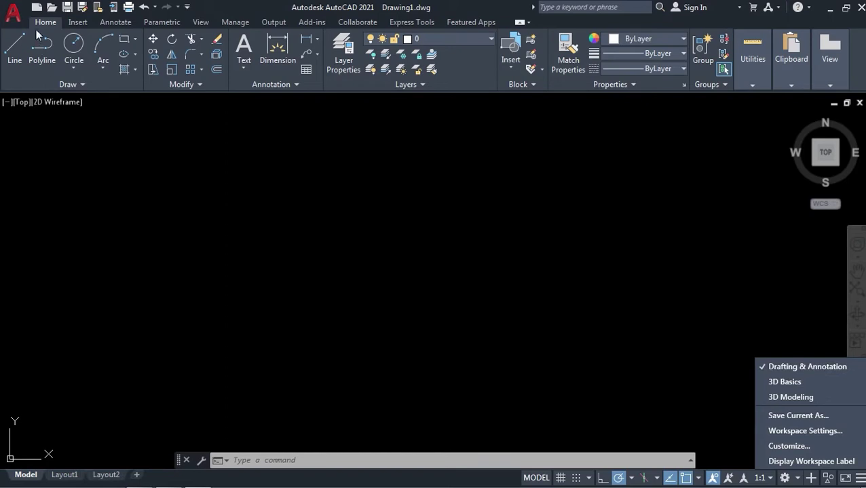
click(307, 71)
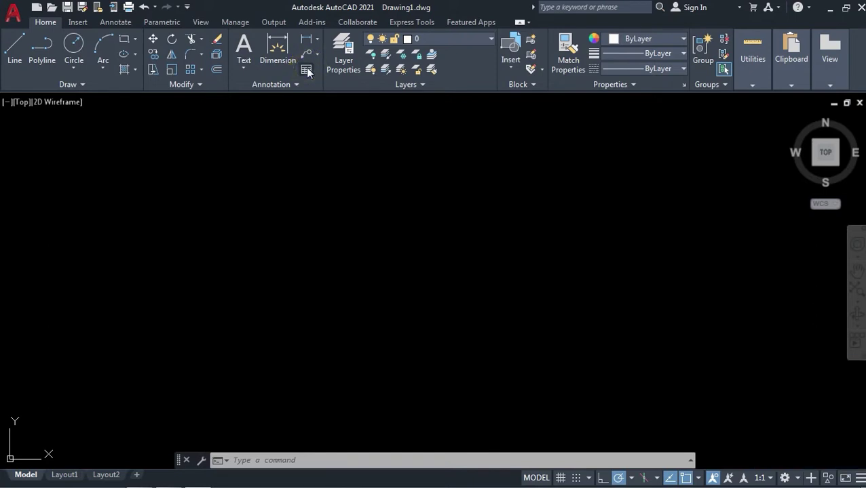
click(307, 71)
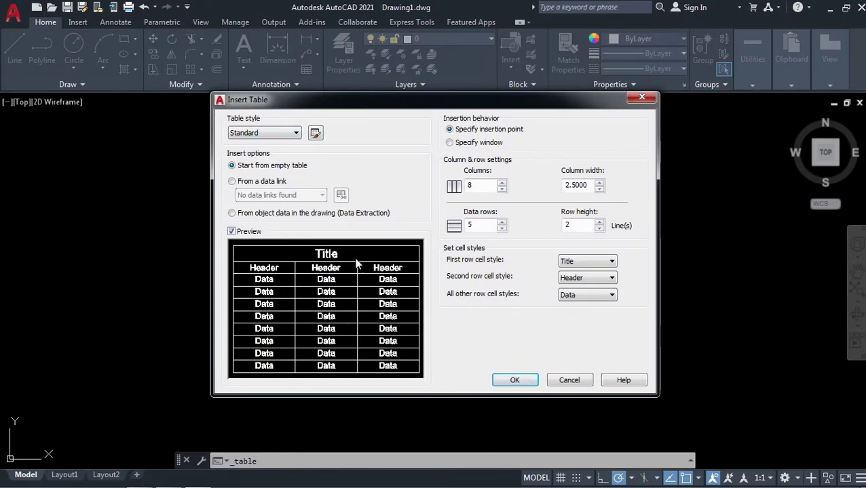
click(640, 99)
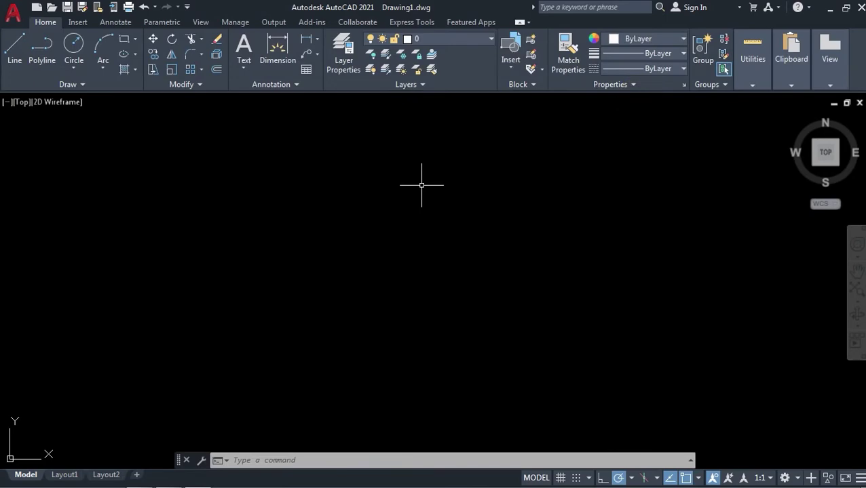
- Start the Table command and set the new table to 6 columns and 4 data rows
text(tab)
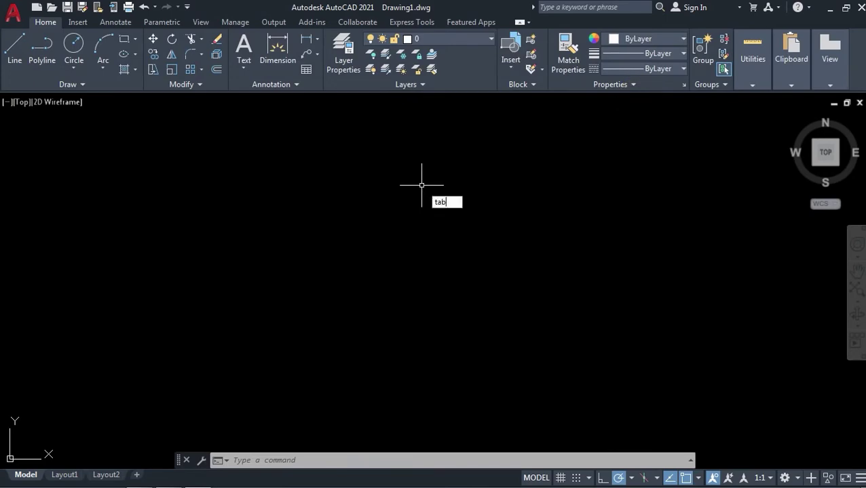
text(le)
key(Return)
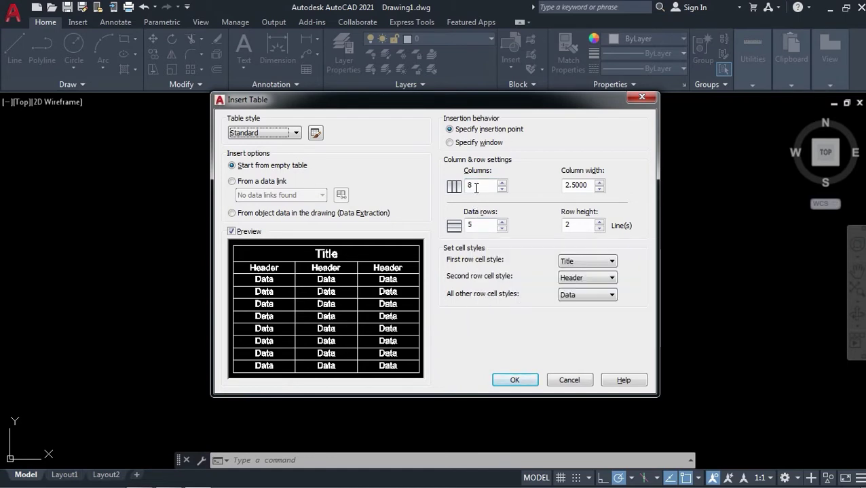
click(455, 186)
text(6)
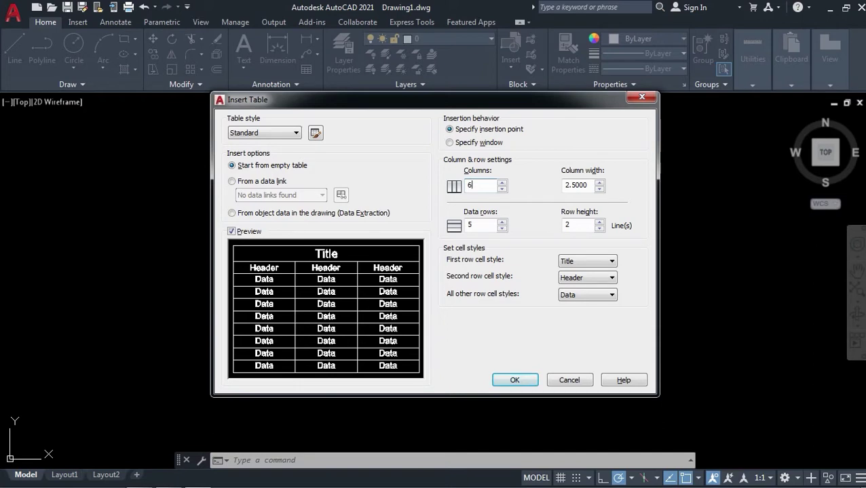
click(455, 225)
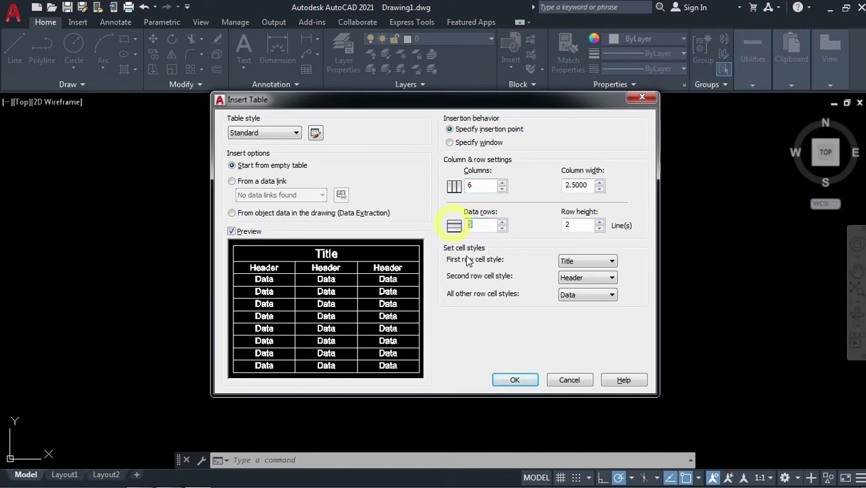
text(4)
- Set the first row cell style to Data and place the table in the upper part of the empty drawing
click(612, 262)
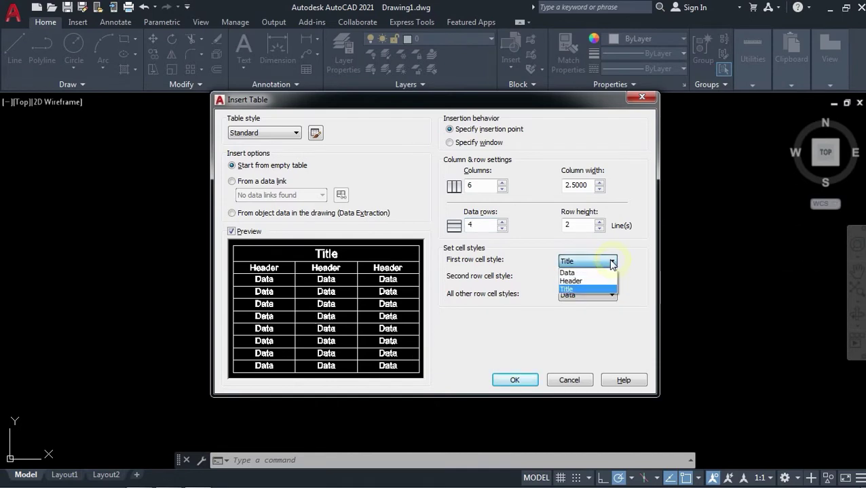
click(569, 273)
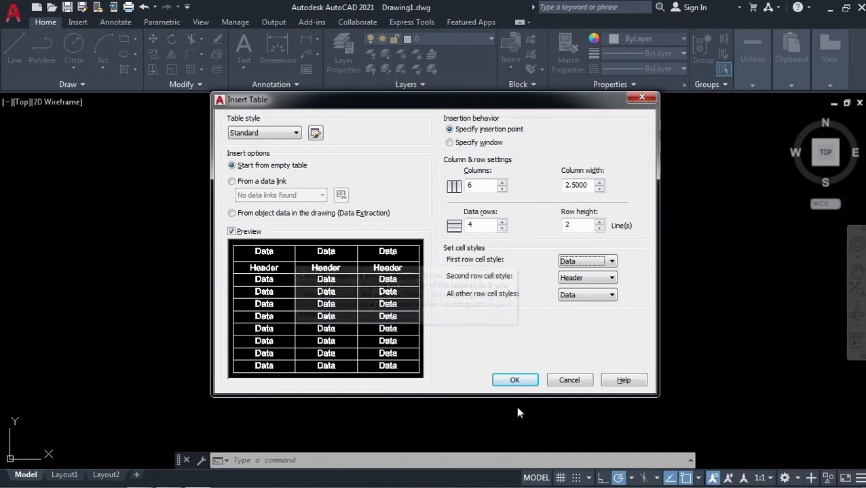
click(515, 381)
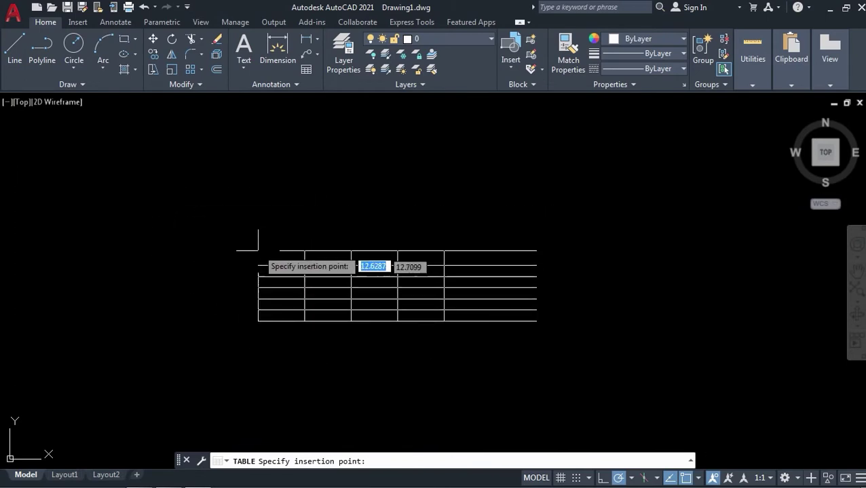
click(235, 136)
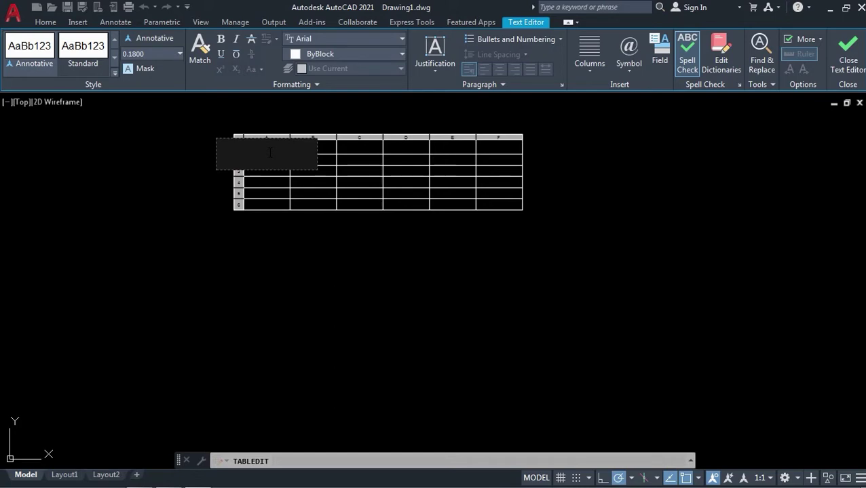
- Fill the first four cells of column A with random placeholder text, starting with "rgyh", and finish the text editing
text(rgyh)
key(Return)
text(rfyhtgjhd)
key(Return)
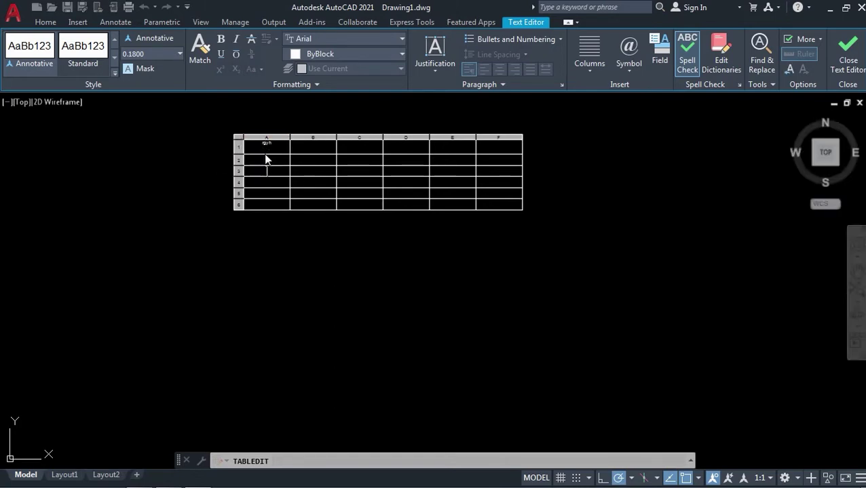
text(tuyhrtyhart)
key(Return)
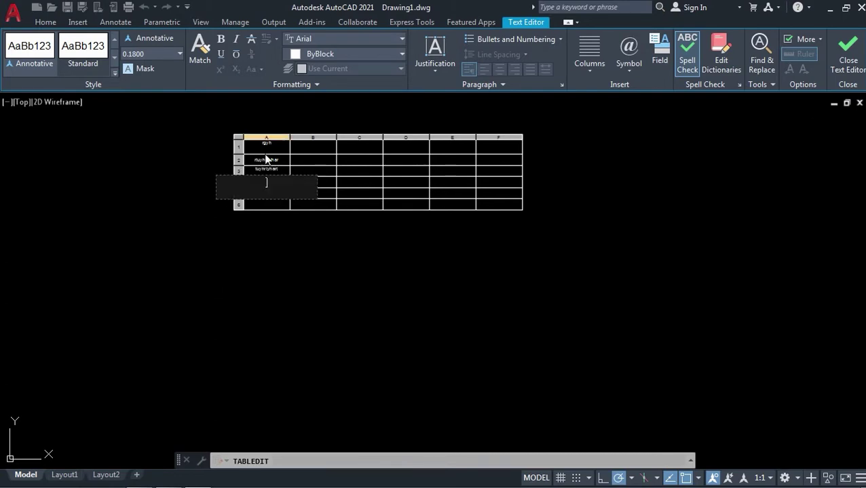
text(tgjhsdj)
key(Return)
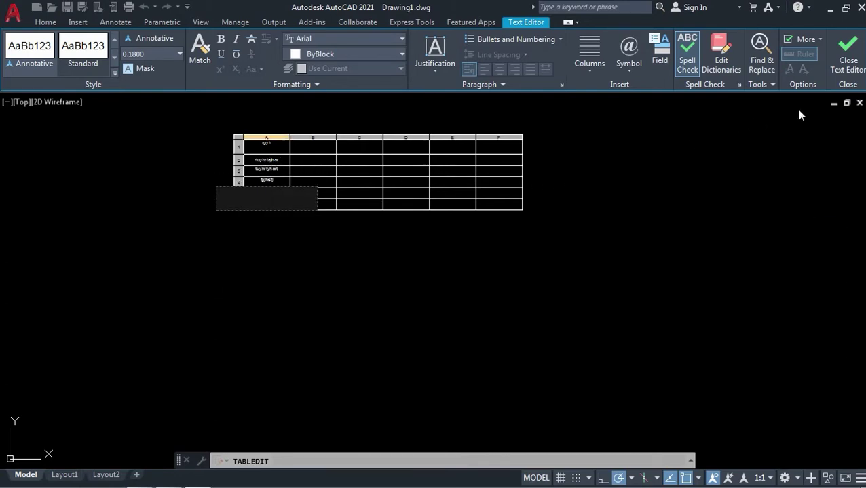
click(848, 51)
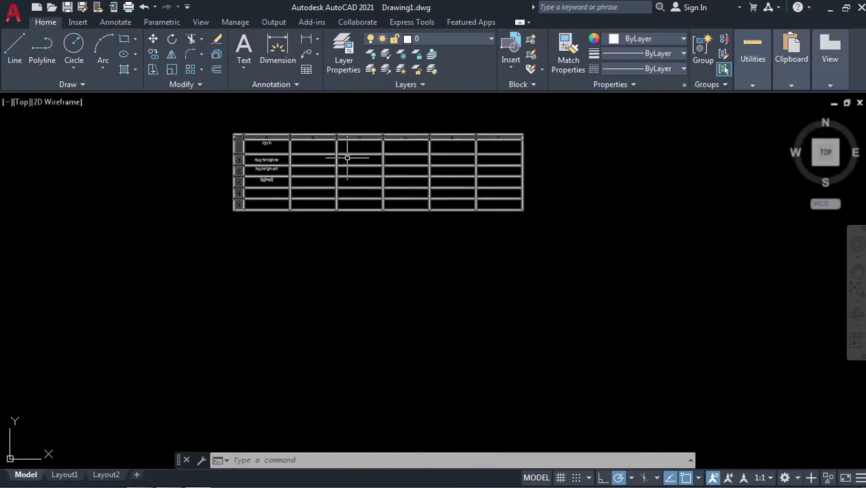
- Insert a second empty table beside the first using Specify window, with 6 columns and a row height of 2 lines
click(306, 70)
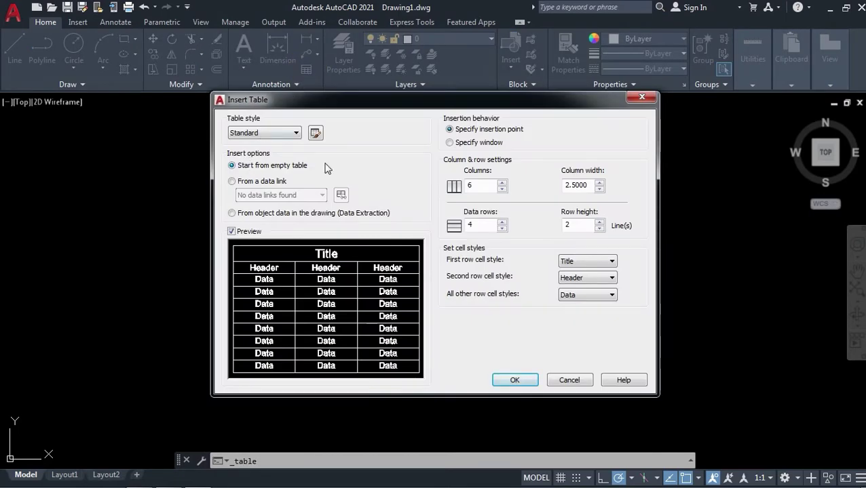
click(449, 143)
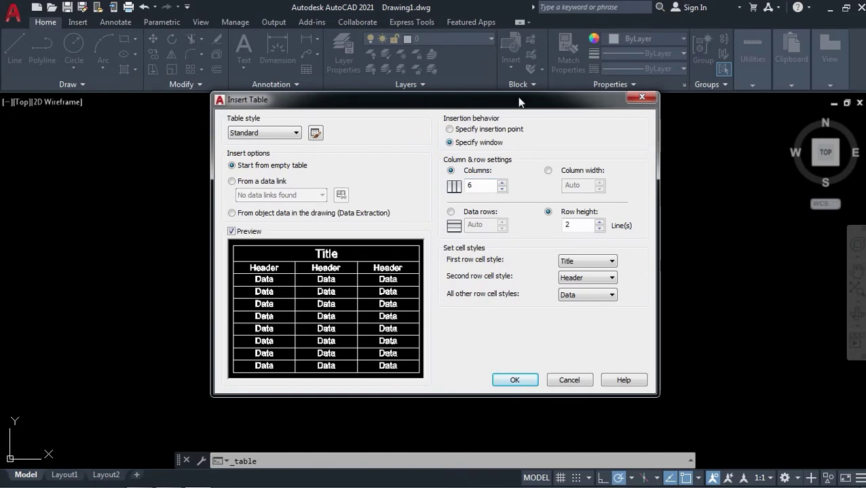
drag(516, 97, 412, 83)
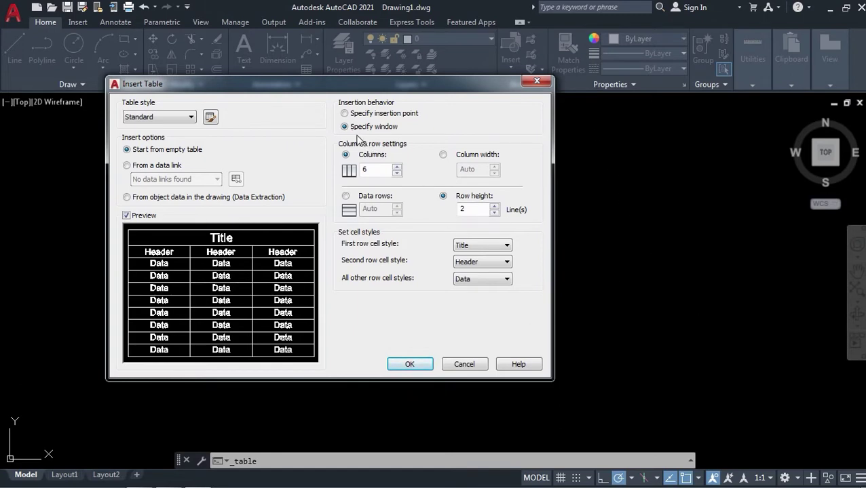
click(370, 176)
click(410, 365)
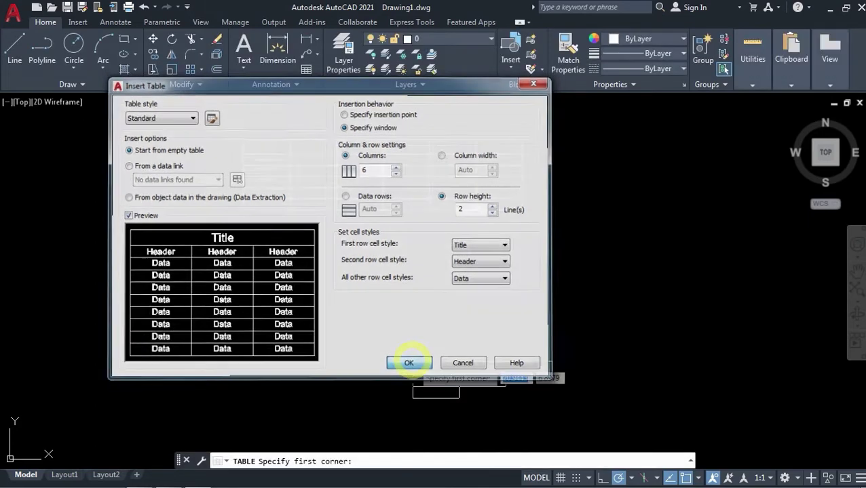
scroll(570, 228, down, 3)
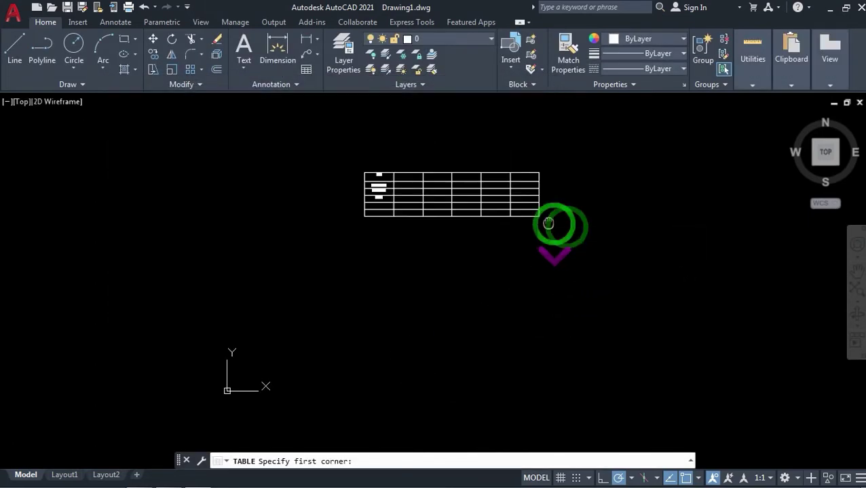
click(550, 171)
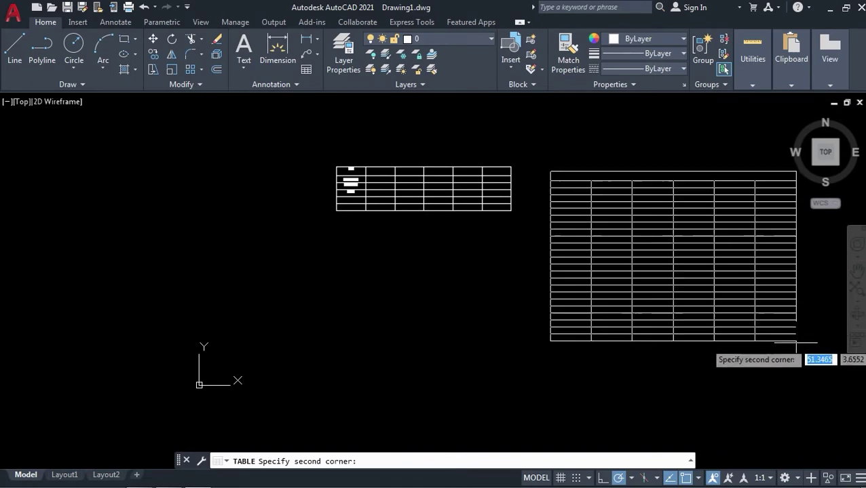
click(799, 363)
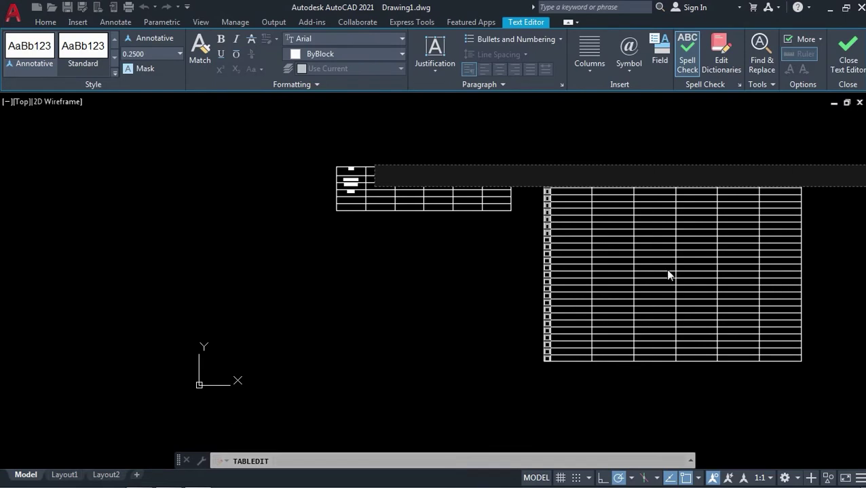
click(848, 53)
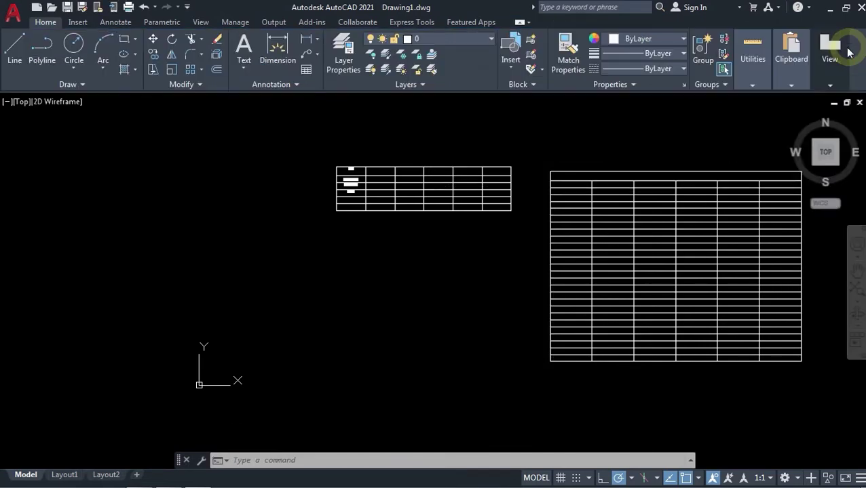
- Insert a third empty table beside the second using Specify window, with a fixed column width of 2.5 and row height of 2 lines
scroll(522, 137, up, 2)
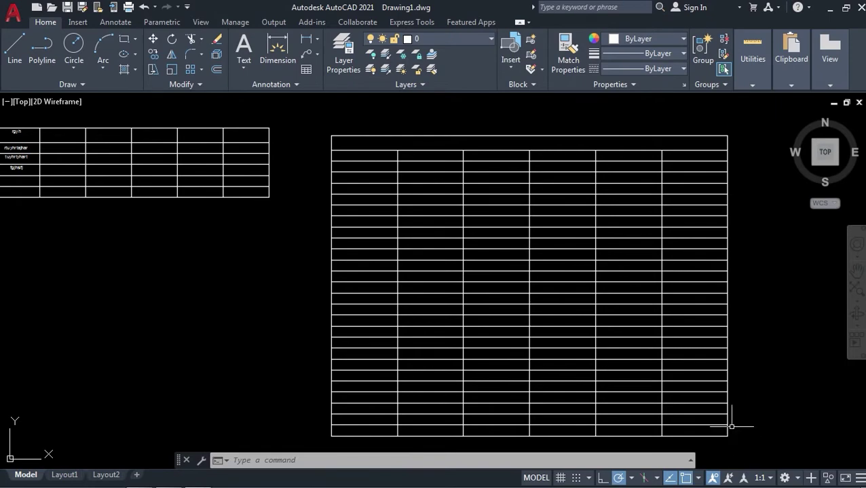
click(305, 70)
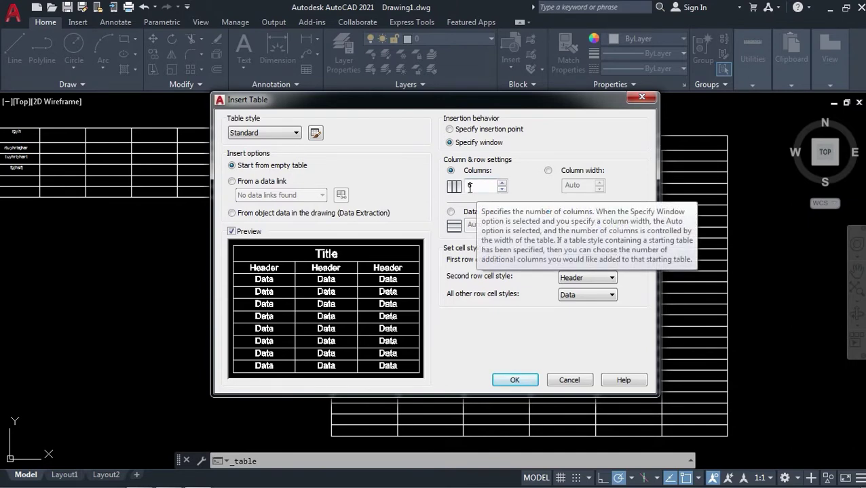
click(547, 170)
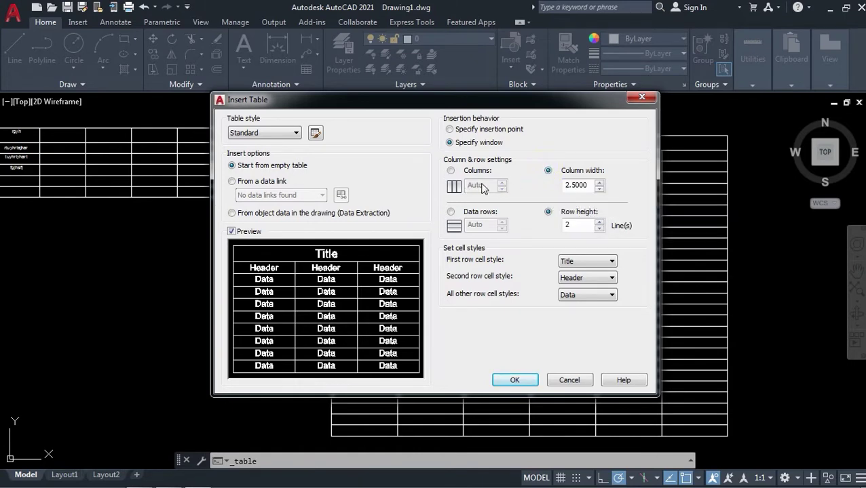
click(513, 380)
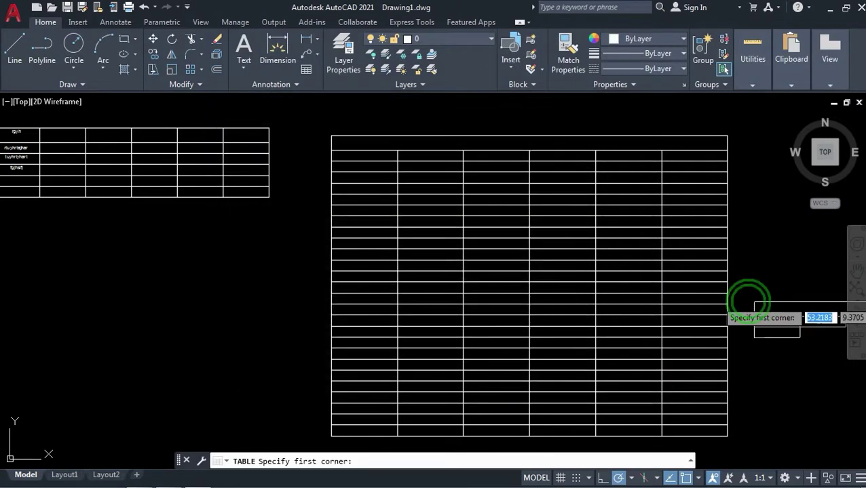
scroll(706, 297, down, 2)
scroll(782, 251, up, 6)
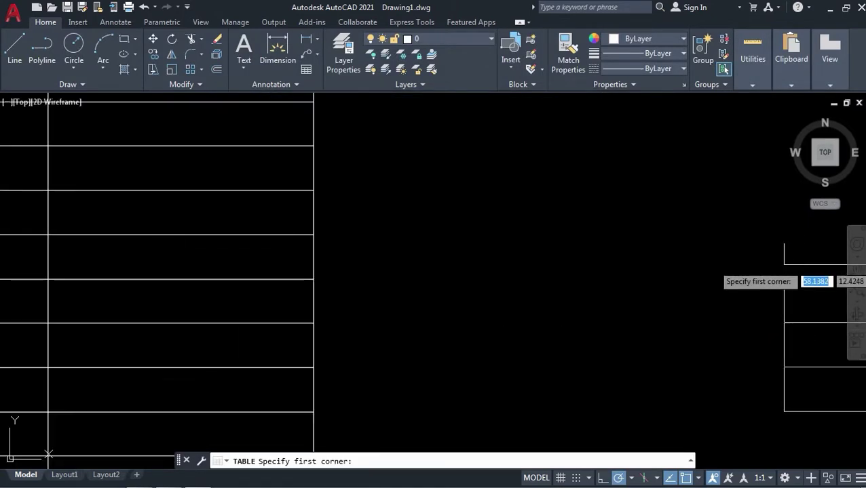
scroll(405, 143, down, 2)
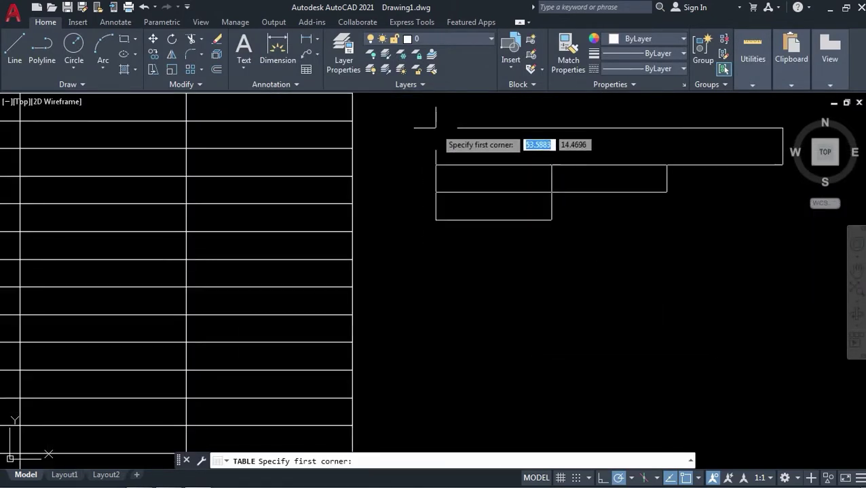
click(427, 115)
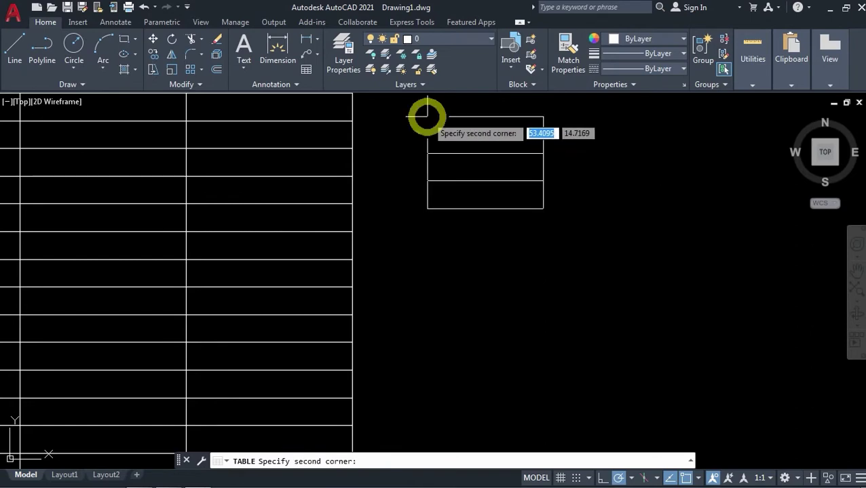
scroll(675, 315, down, 8)
click(684, 323)
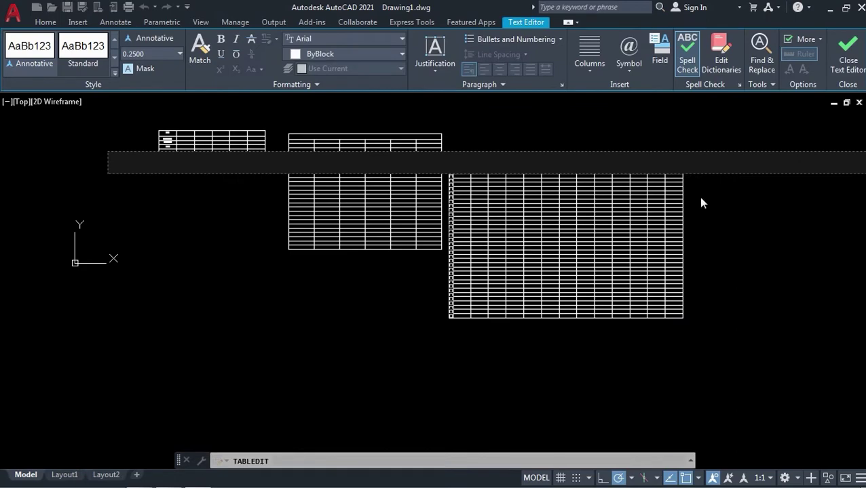
click(847, 53)
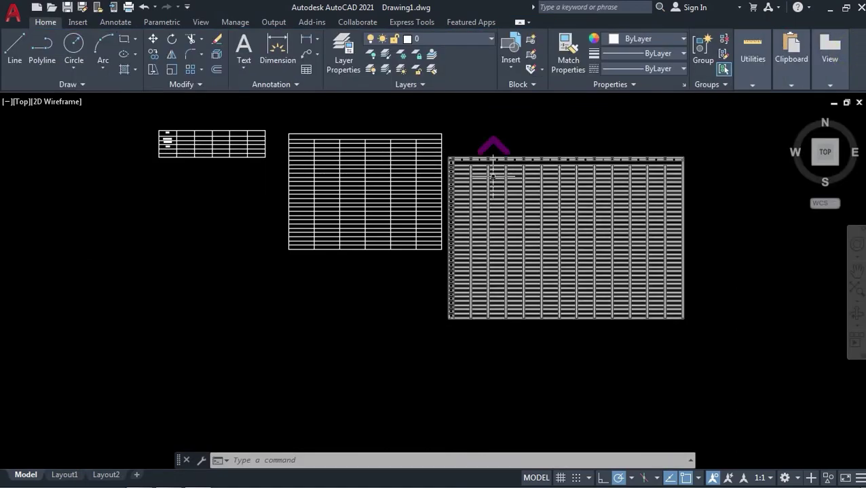
scroll(491, 227, up, 4)
scroll(637, 297, down, 4)
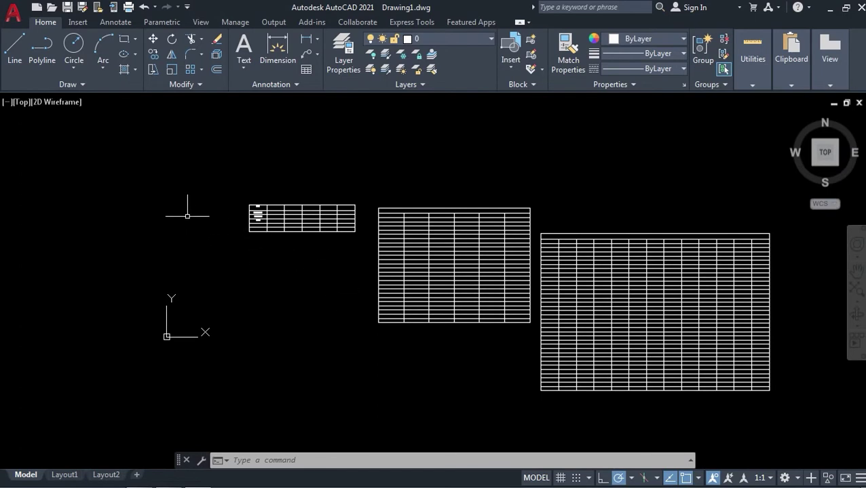
scroll(195, 216, up, 4)
scroll(397, 226, down, 3)
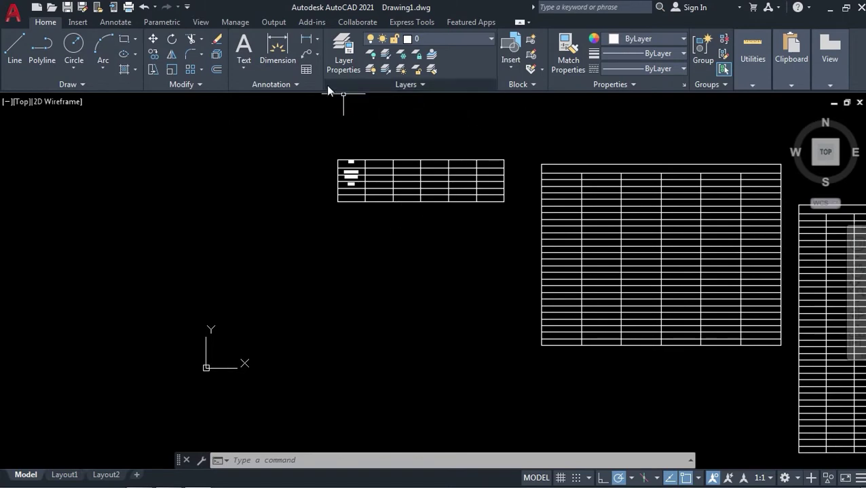
- Start a table from a data link and create a new Excel data link named ss
click(306, 69)
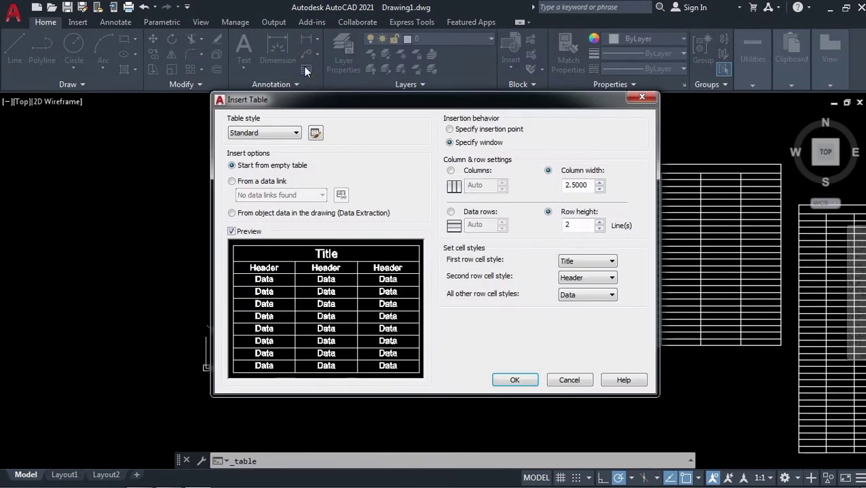
click(232, 183)
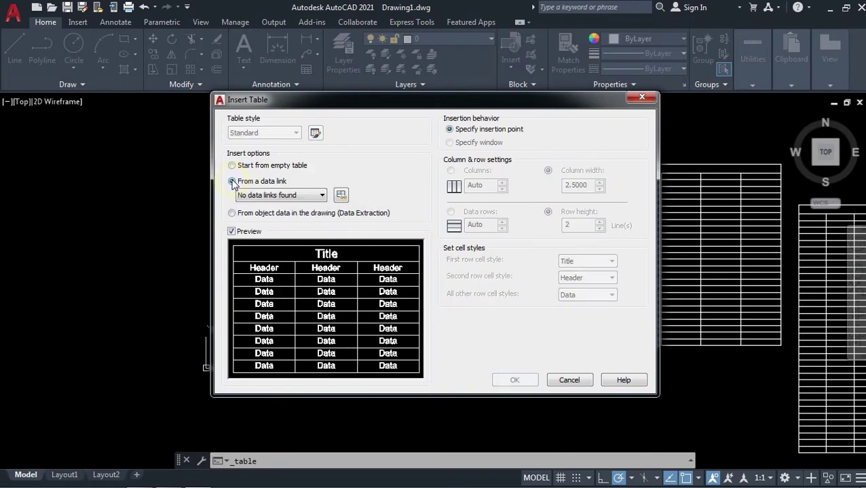
click(342, 196)
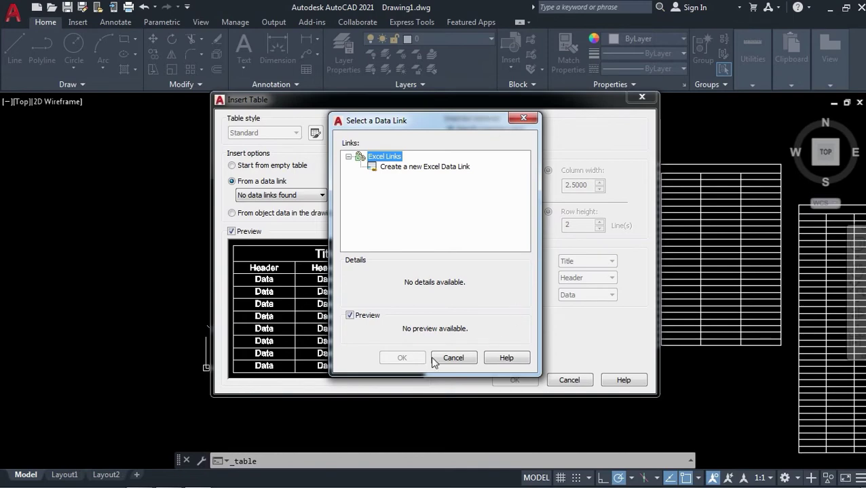
double_click(433, 166)
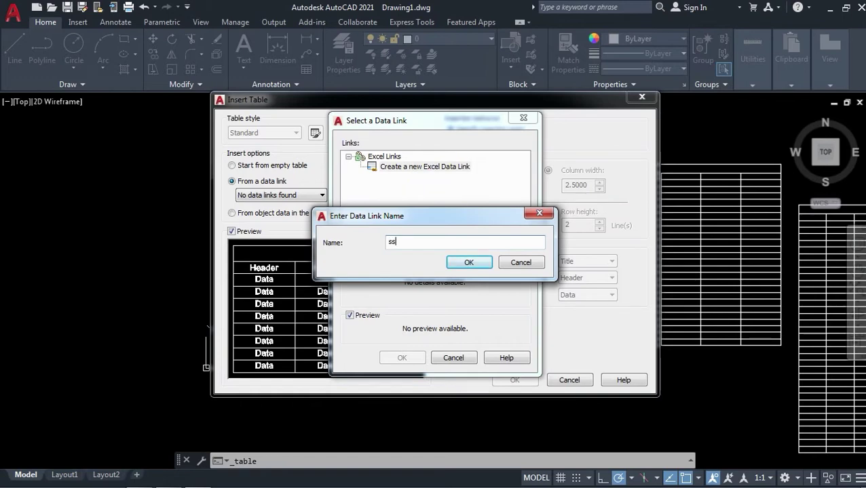
click(473, 262)
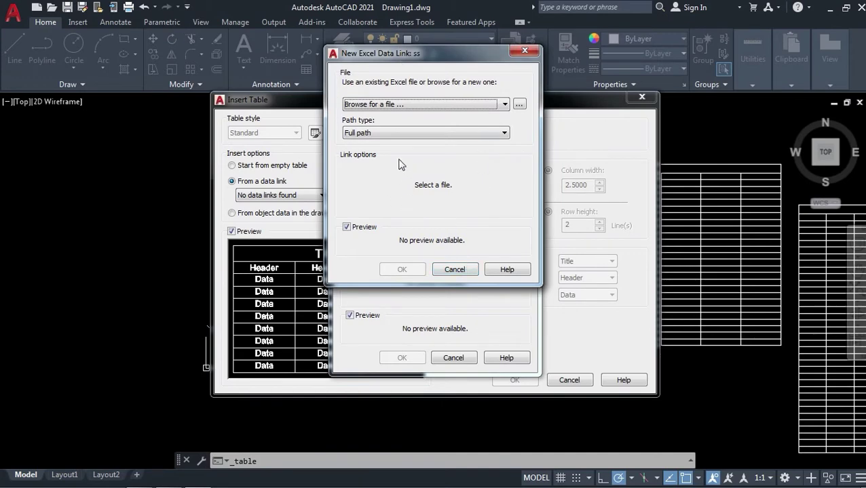
- Choose the PROJECT2 Excel workbook on the Desktop as the source file of the ss data link
click(519, 106)
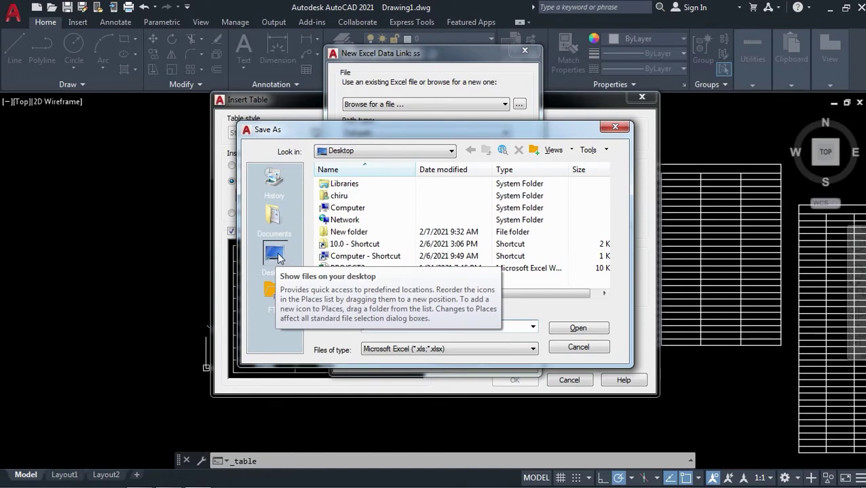
click(275, 253)
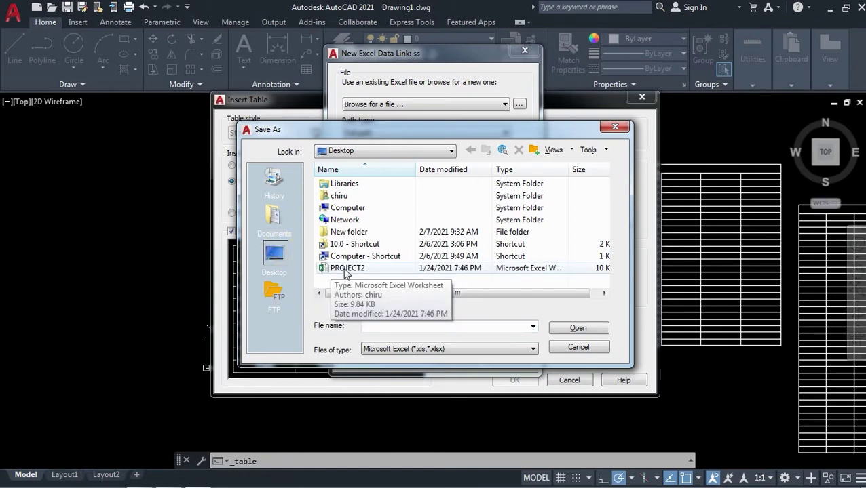
click(347, 269)
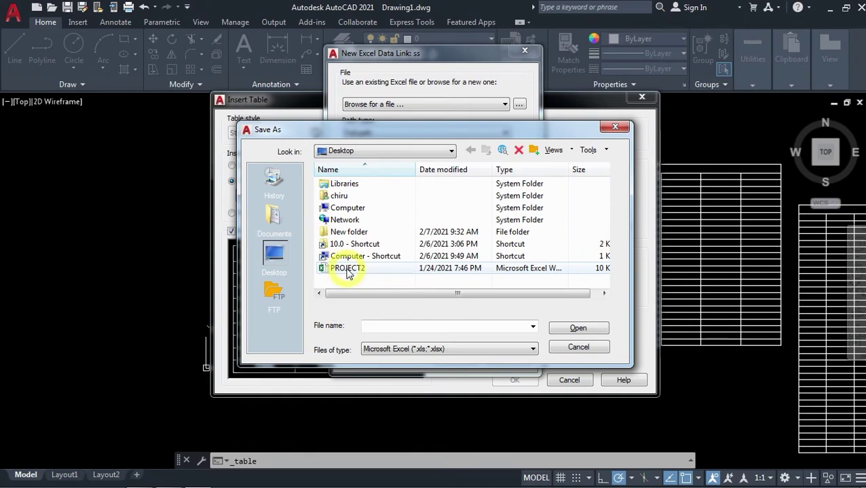
click(577, 328)
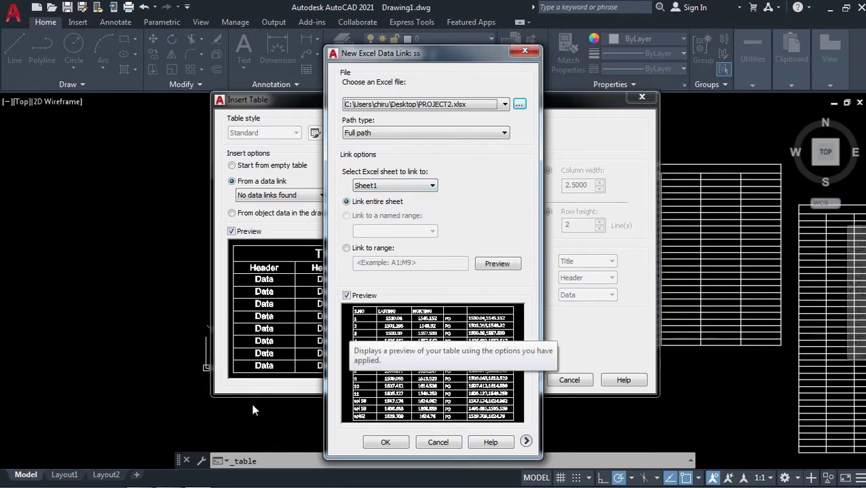
- Reopen PROJECT2 in Excel to view its coordinate data, then return to AutoCAD and check the sheets available for the link
click(170, 479)
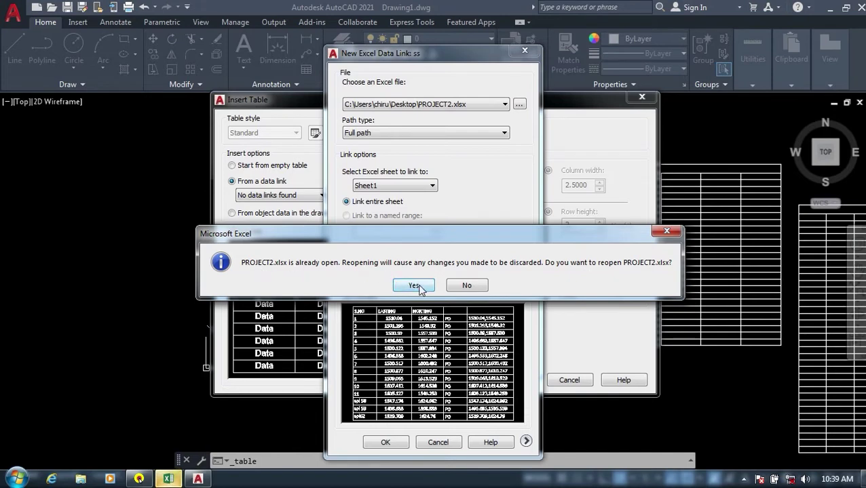
click(417, 286)
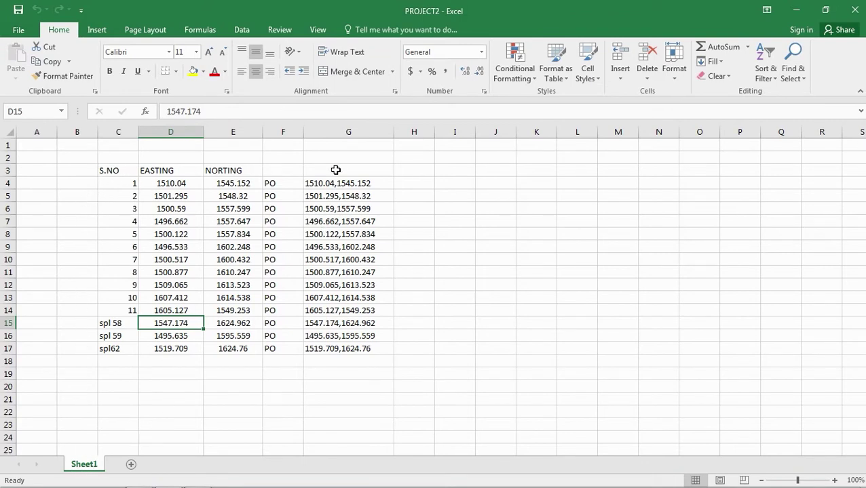
click(798, 10)
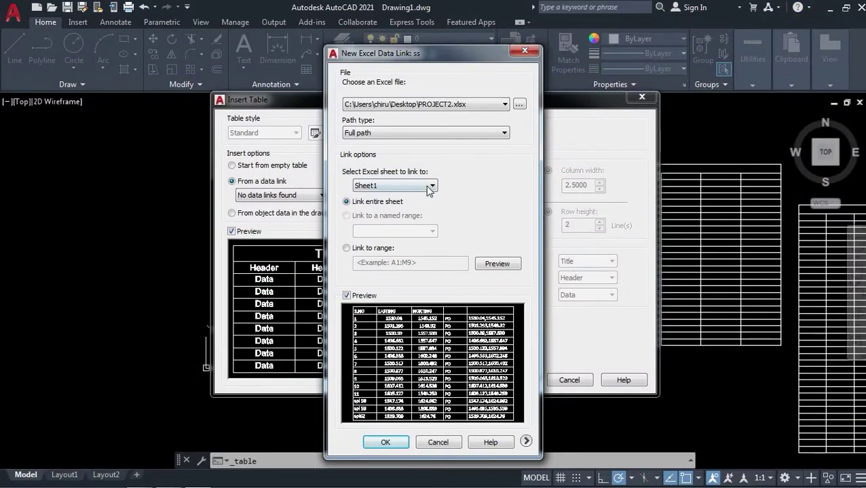
click(433, 186)
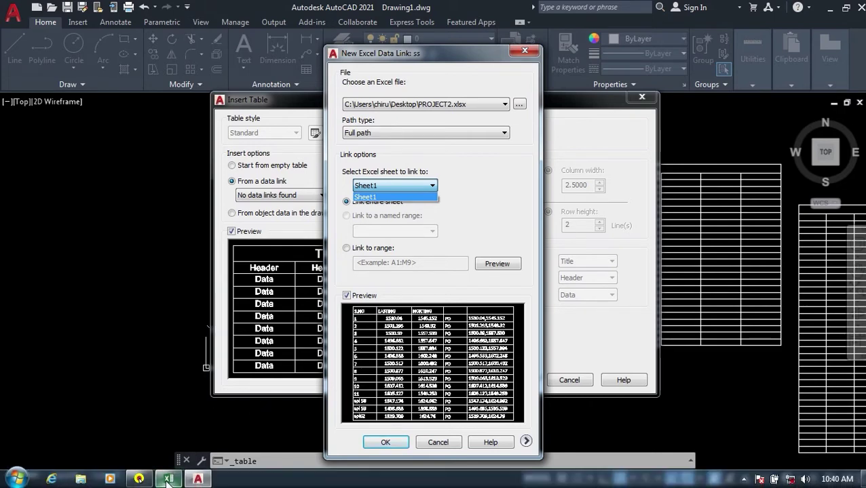
- Switch to Excel, identify the first and last cells of the S.NO, EASTING and NORTING columns, and return to AutoCAD
click(167, 483)
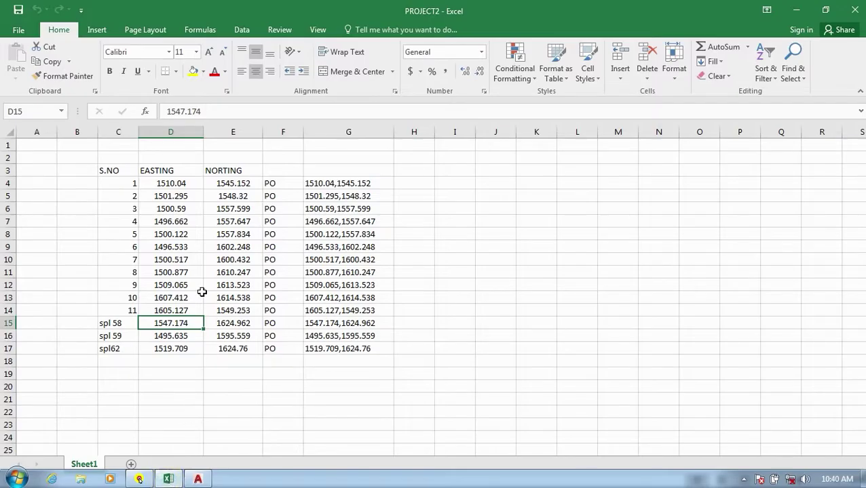
drag(106, 170, 249, 349)
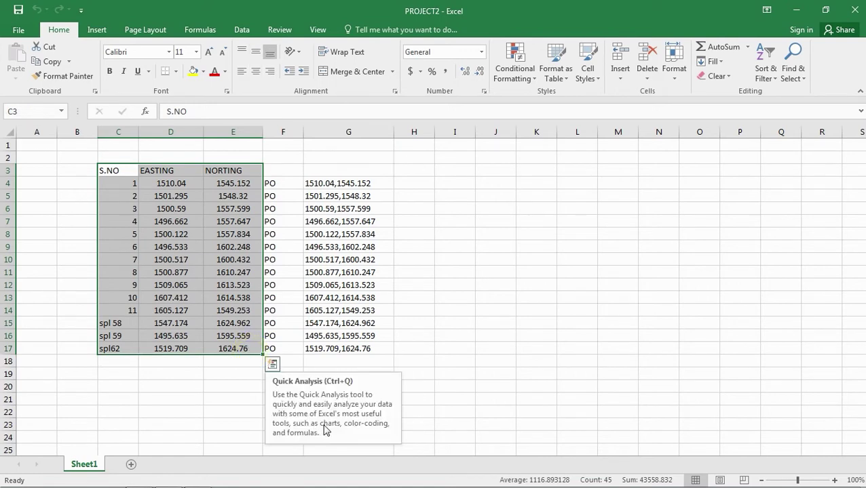
click(116, 173)
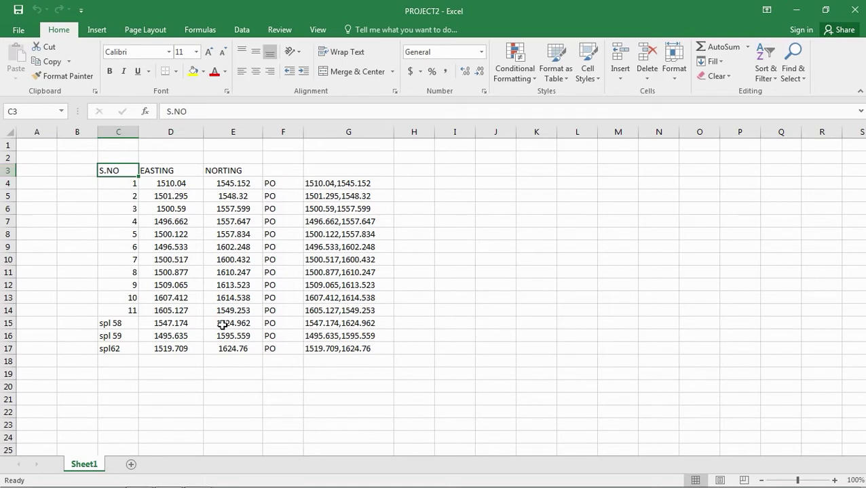
click(242, 350)
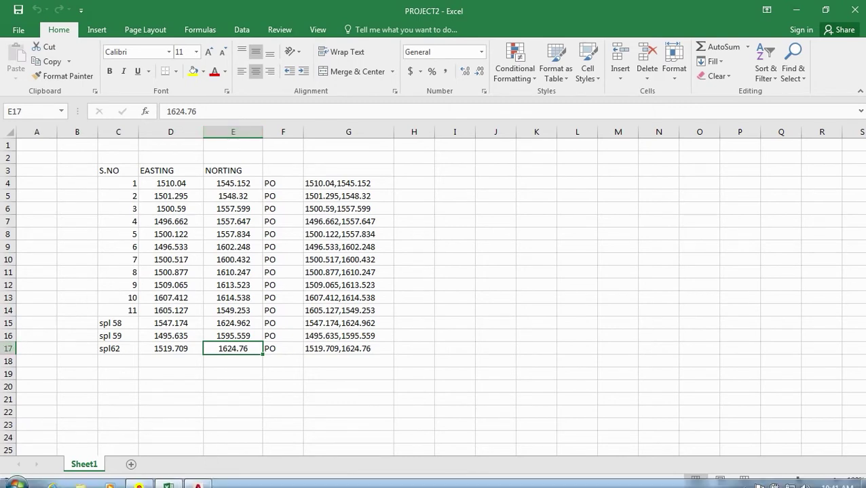
mouse_move(201, 480)
click(199, 480)
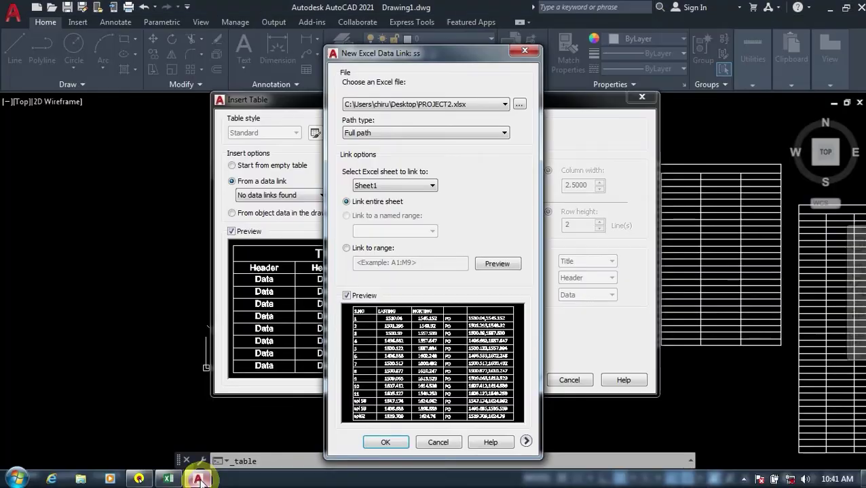
- Link the ss data link to the cell range c3:e17, preview it and accept the link settings
click(346, 248)
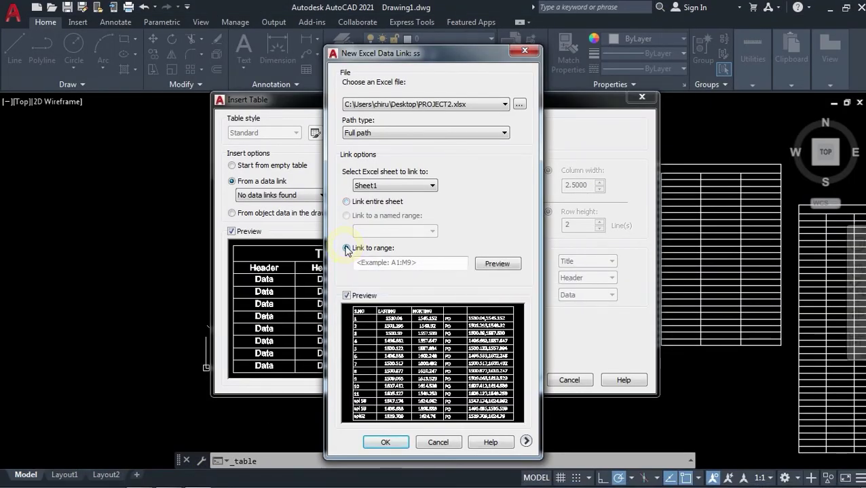
click(346, 248)
click(382, 262)
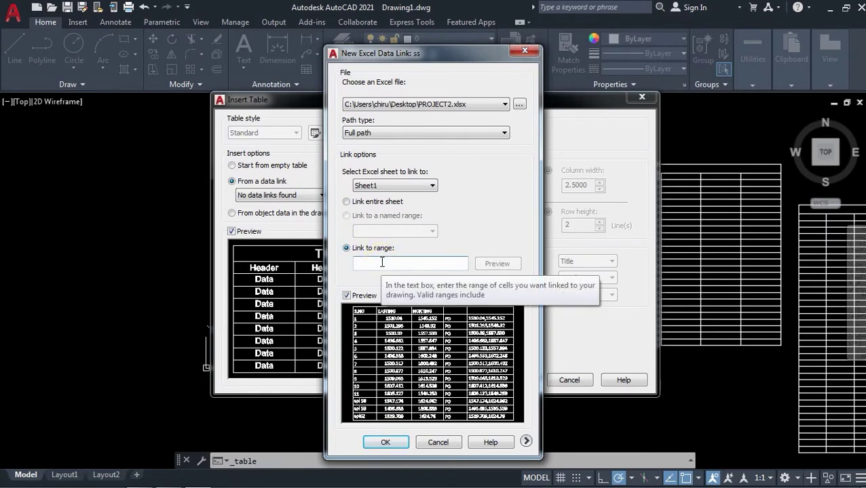
text(c3)
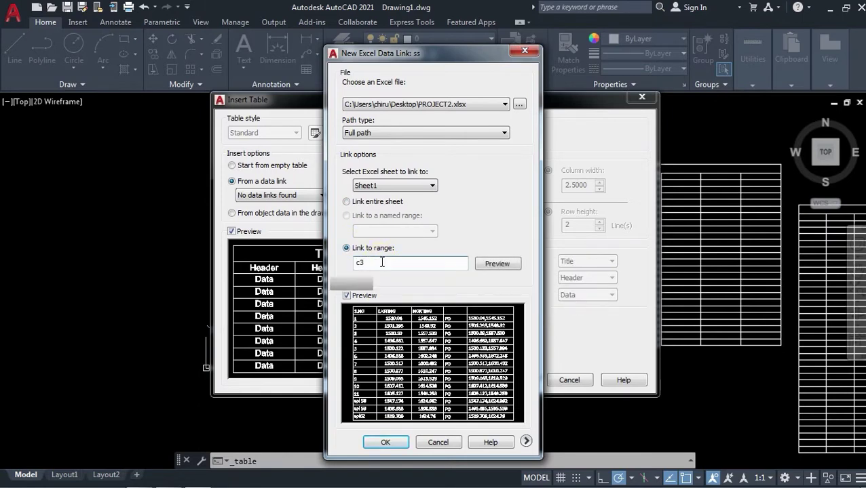
text(:e17)
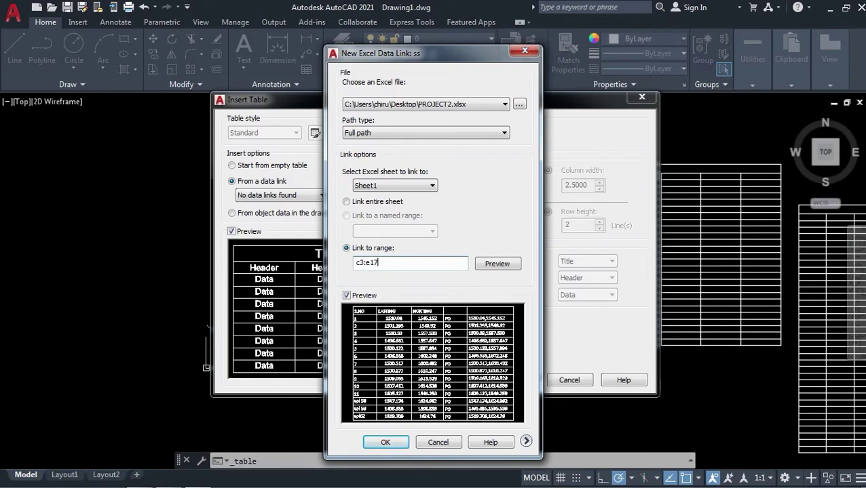
click(498, 264)
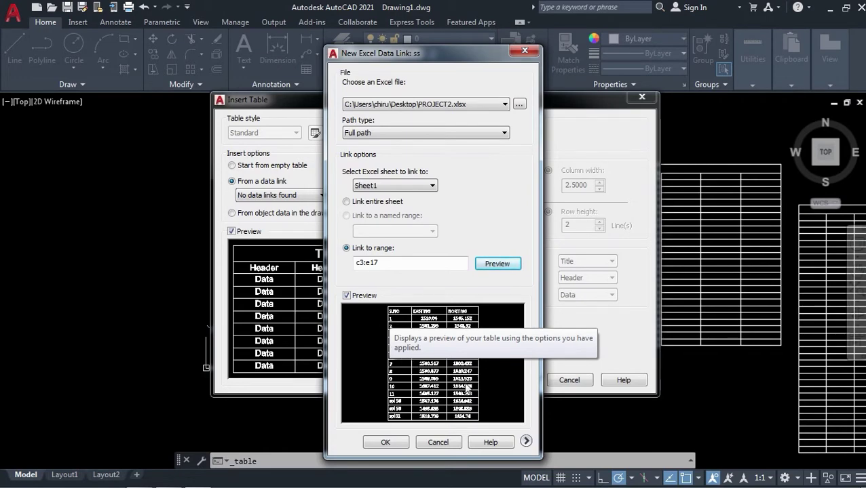
click(385, 442)
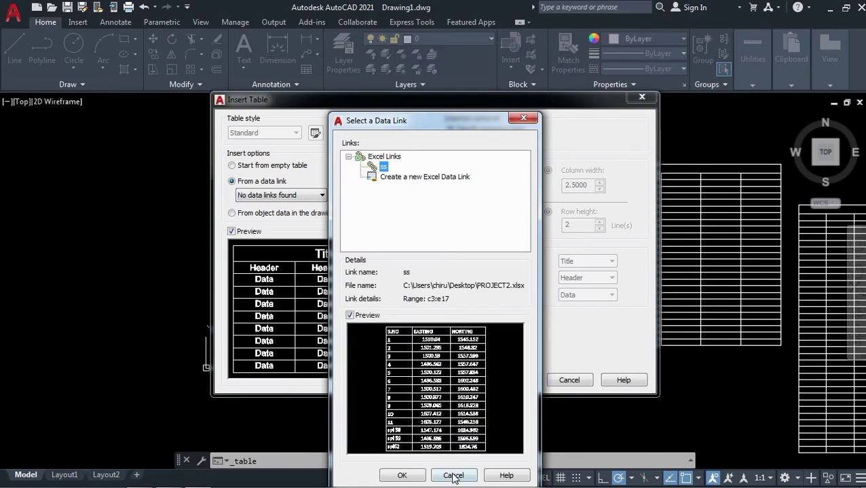
- Insert the table from the ss data link in the empty space below the first table
click(404, 476)
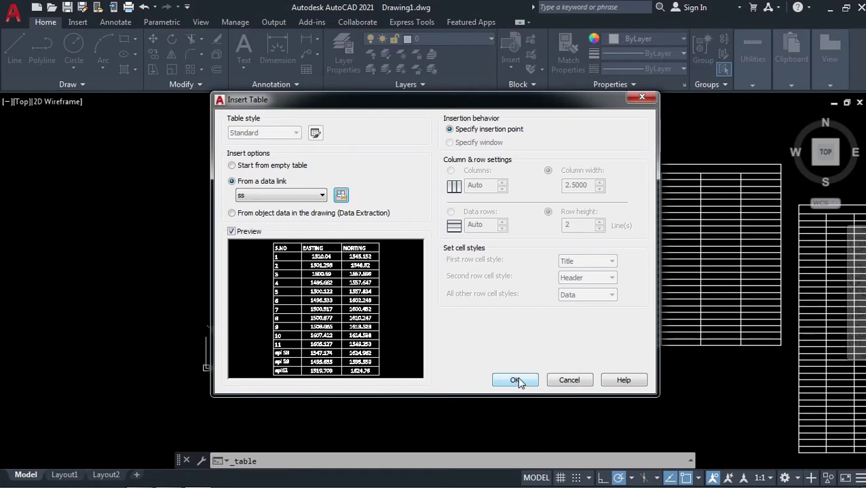
click(515, 380)
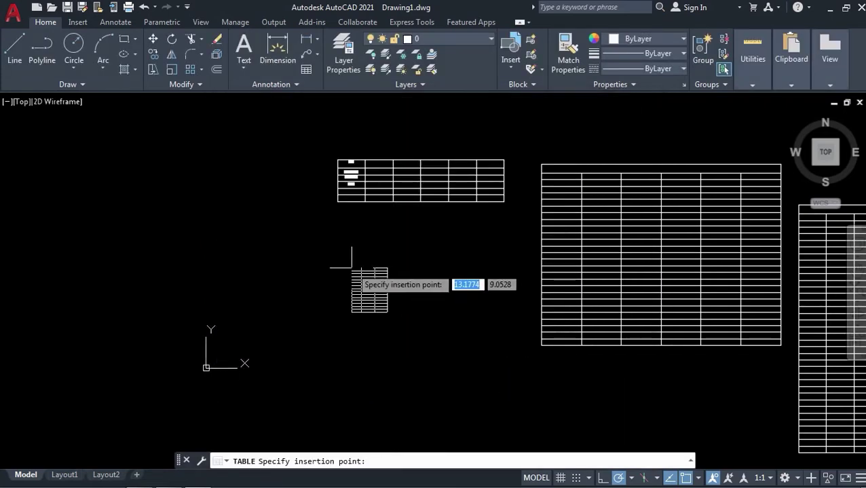
click(349, 262)
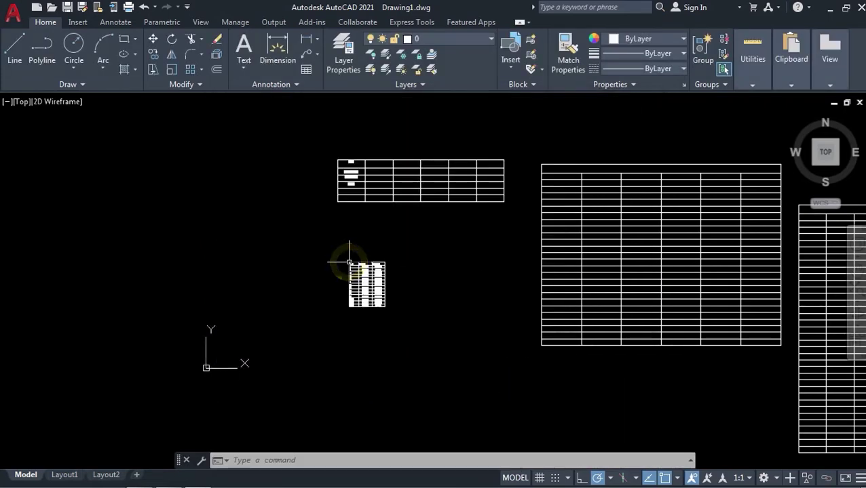
- Examine the linked coordinate table up close, and the first table with its placeholder text
scroll(369, 281, up, 8)
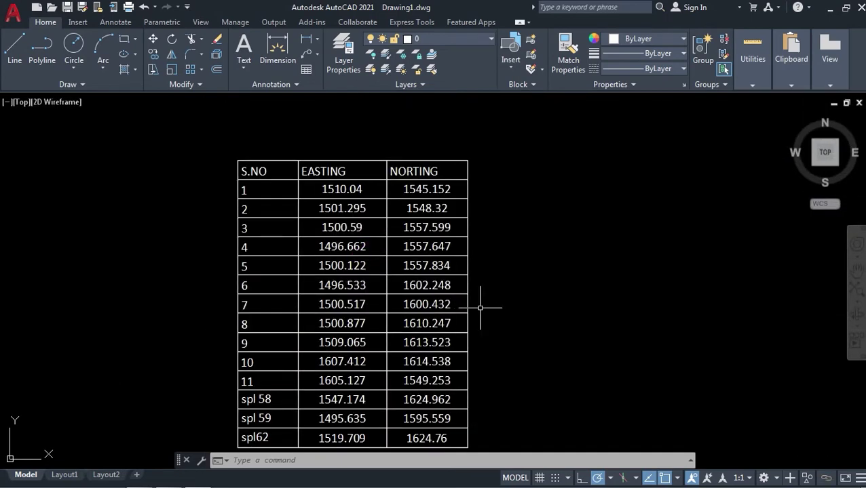
click(510, 315)
scroll(526, 285, down, 3)
click(315, 296)
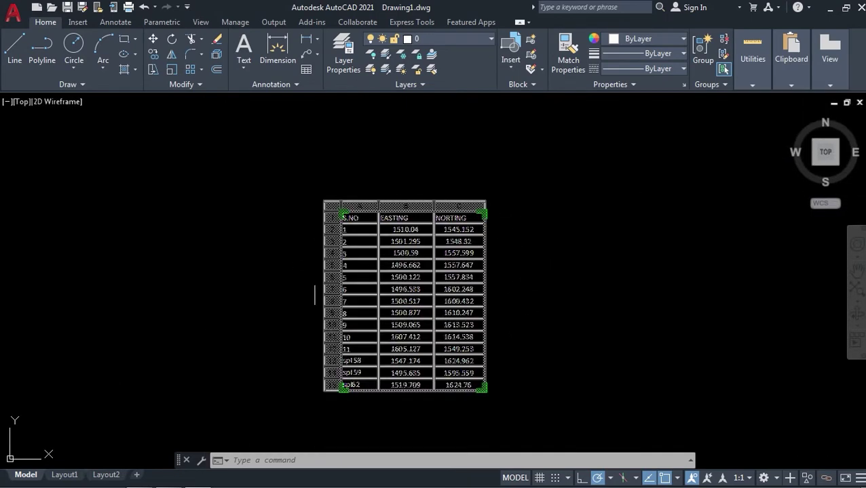
key(Escape)
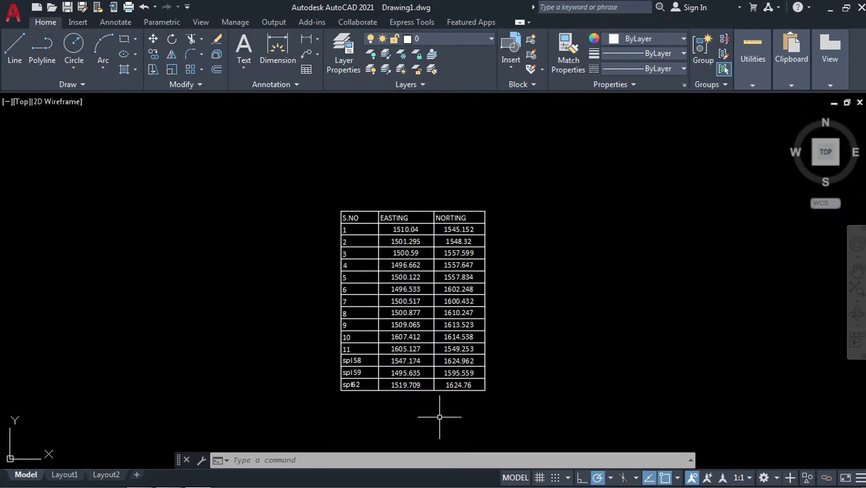
scroll(448, 415, down, 4)
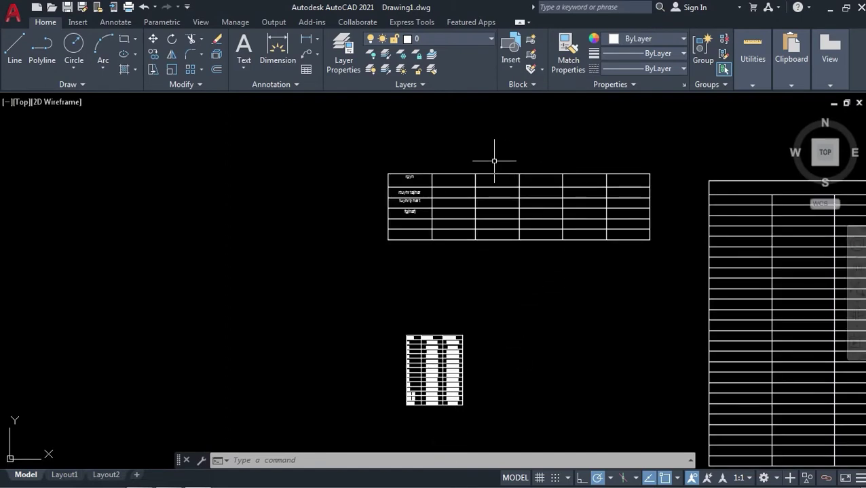
scroll(499, 153, up, 2)
click(356, 208)
key(Escape)
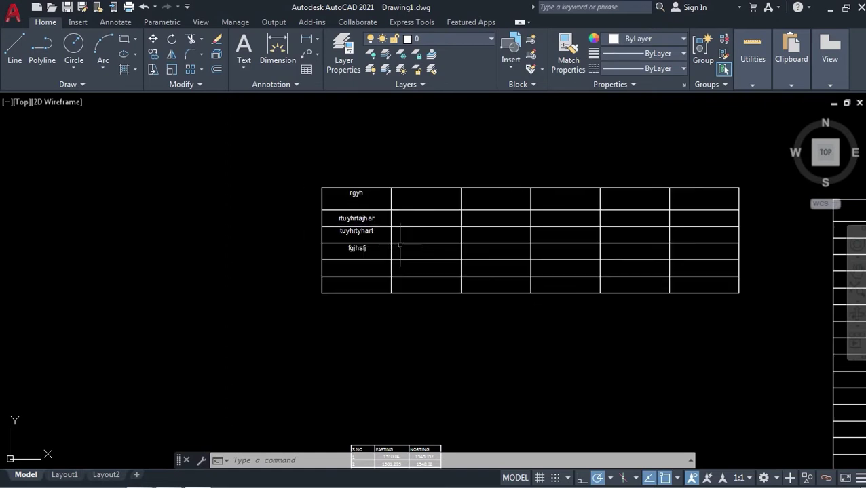
scroll(717, 145, up, 2)
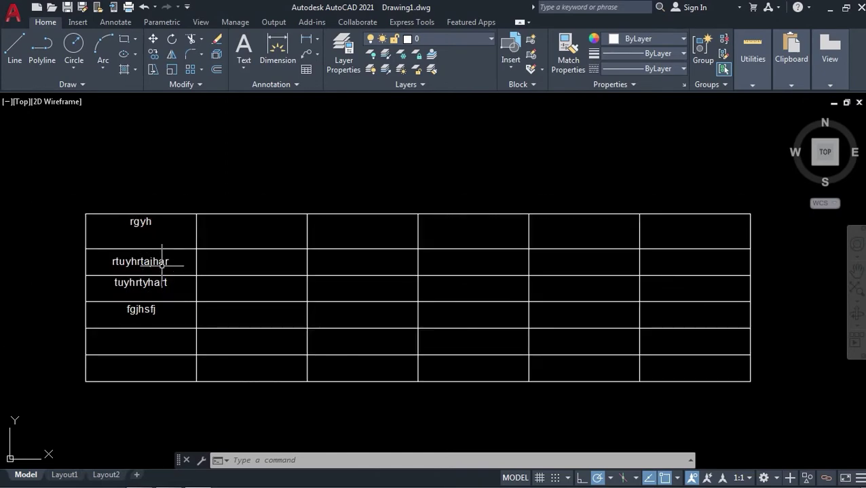
click(161, 264)
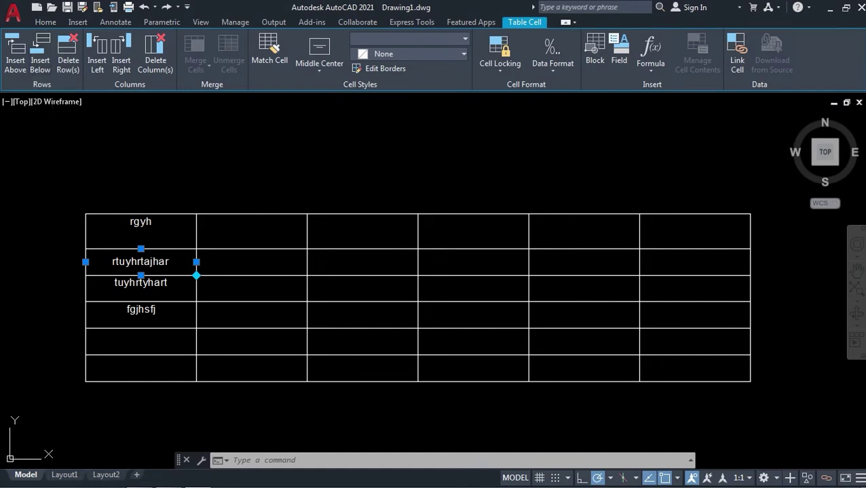
double_click(163, 264)
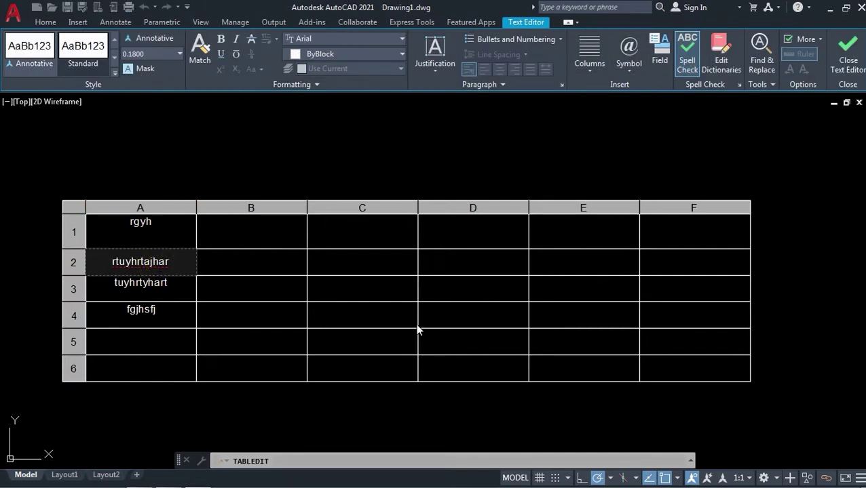
click(847, 49)
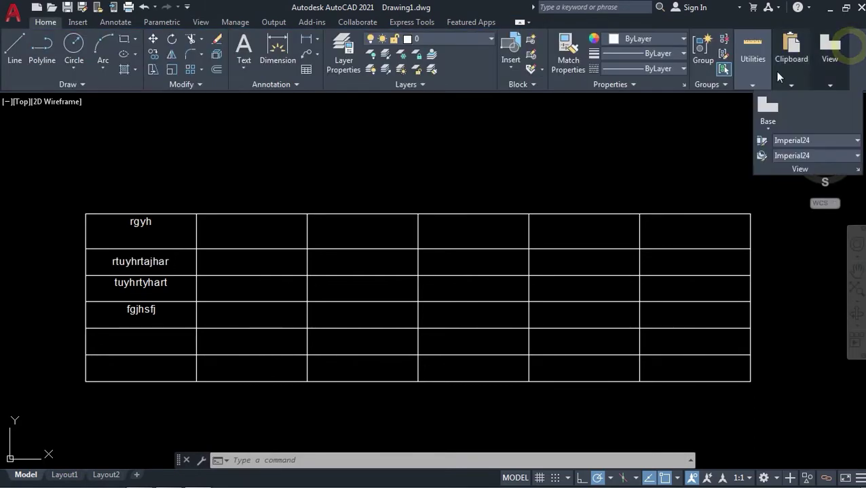
- Insert one row above and one row below the row containing the text rtuyhrtajhar
click(159, 262)
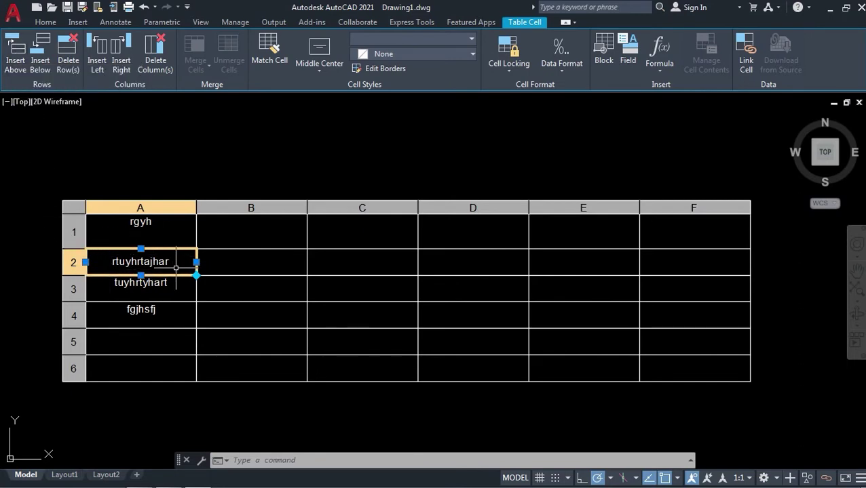
click(12, 61)
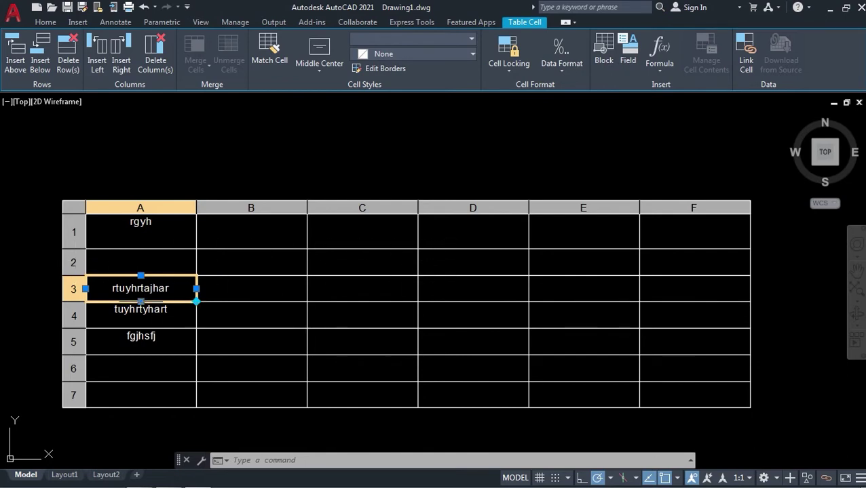
click(38, 61)
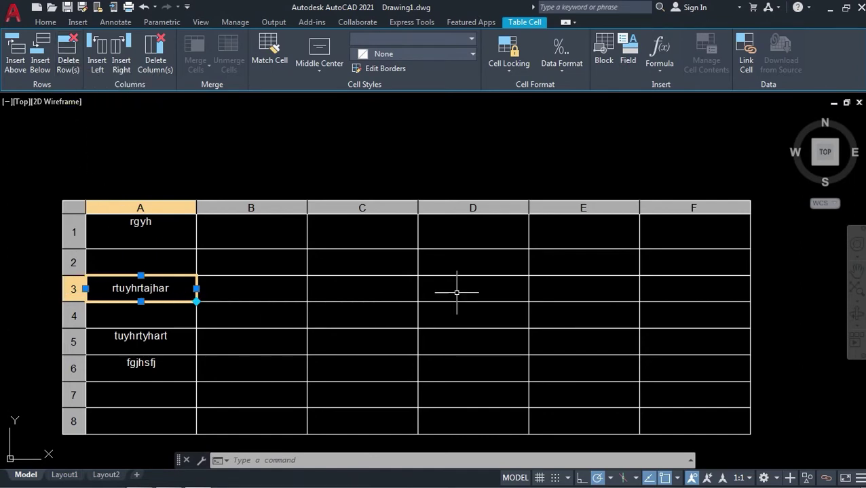
- Delete the row containing rtuyhrtajhar and undo the deletion
click(68, 55)
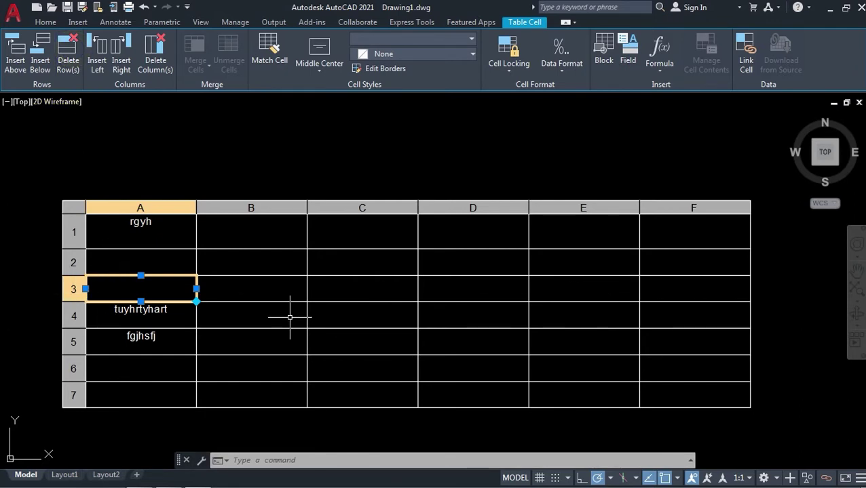
click(144, 7)
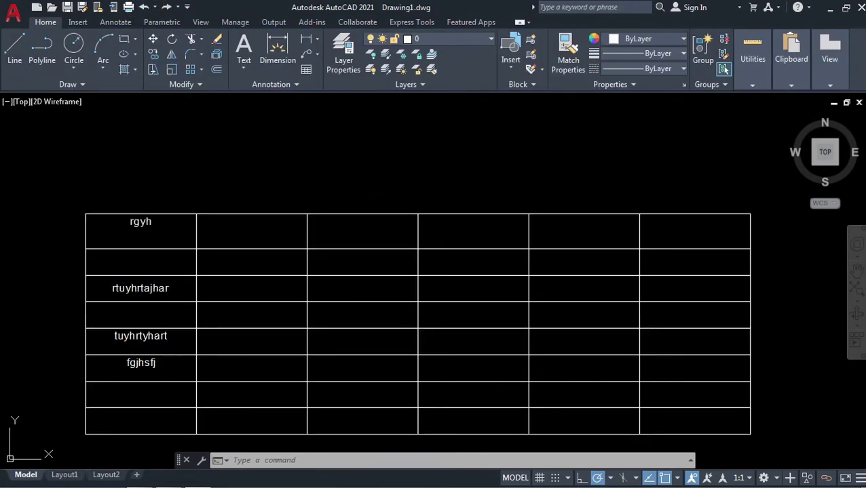
- Insert one column to the right and one to the left of the column containing the rtuyhrtajhar cell
click(150, 288)
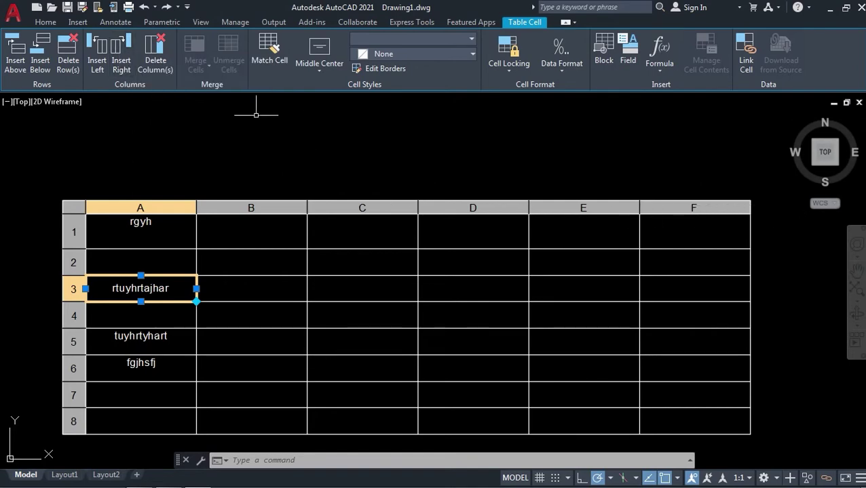
click(119, 54)
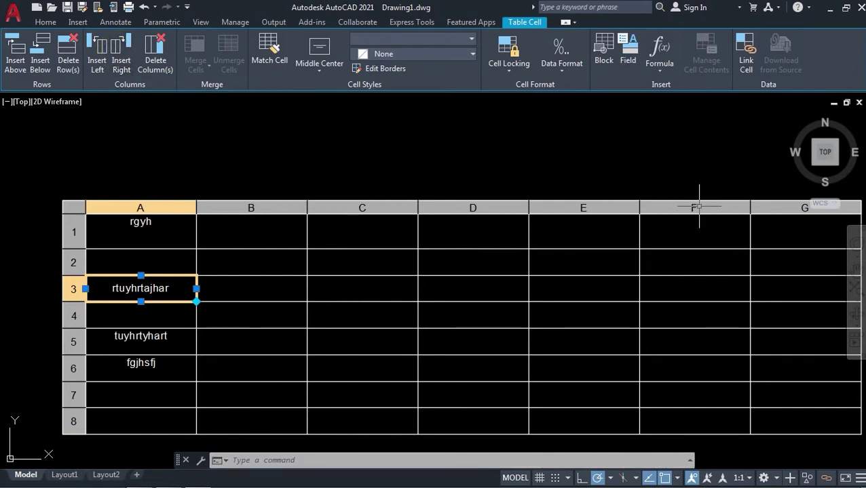
click(97, 54)
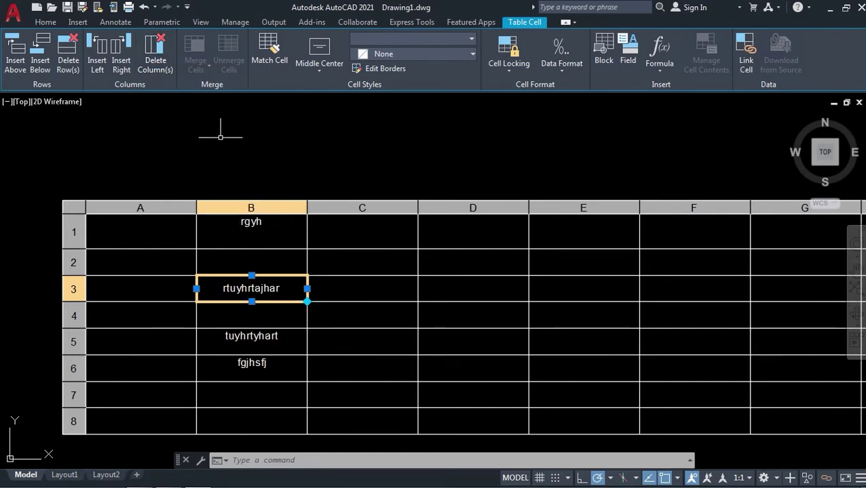
- Delete the column that holds the placeholder texts and undo the deletion
click(153, 57)
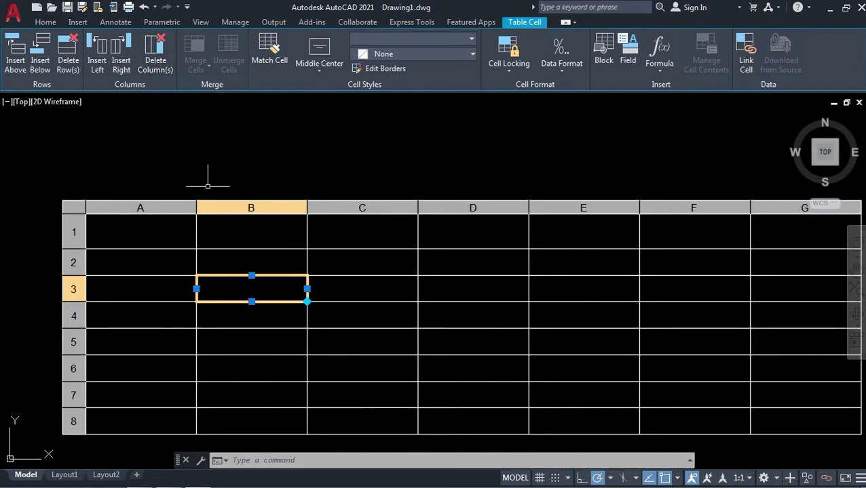
click(143, 7)
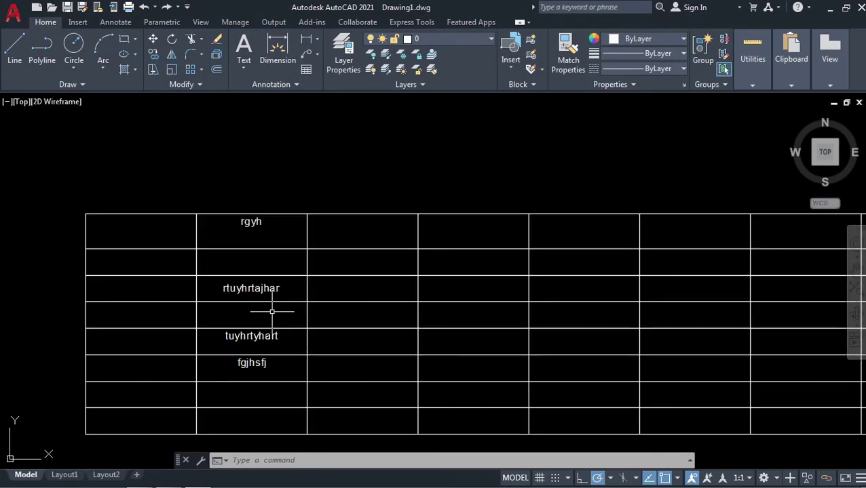
- Merge cells D2 to D7 into one cell and unmerge them again
click(270, 287)
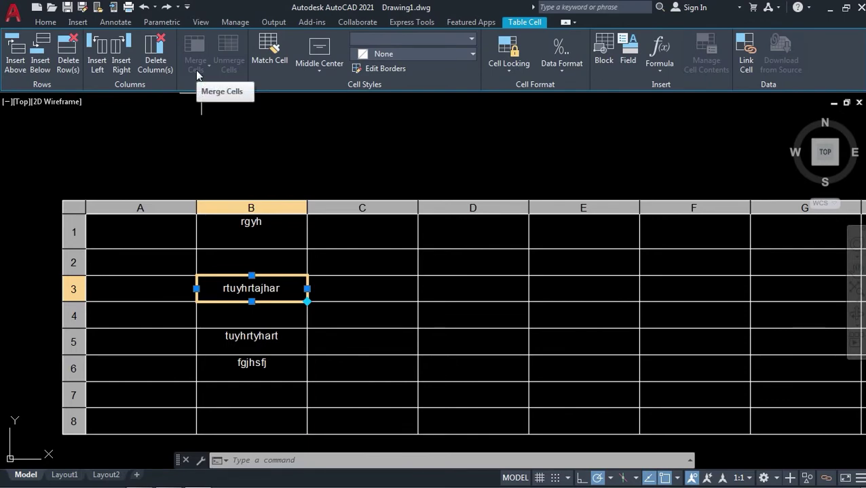
click(514, 260)
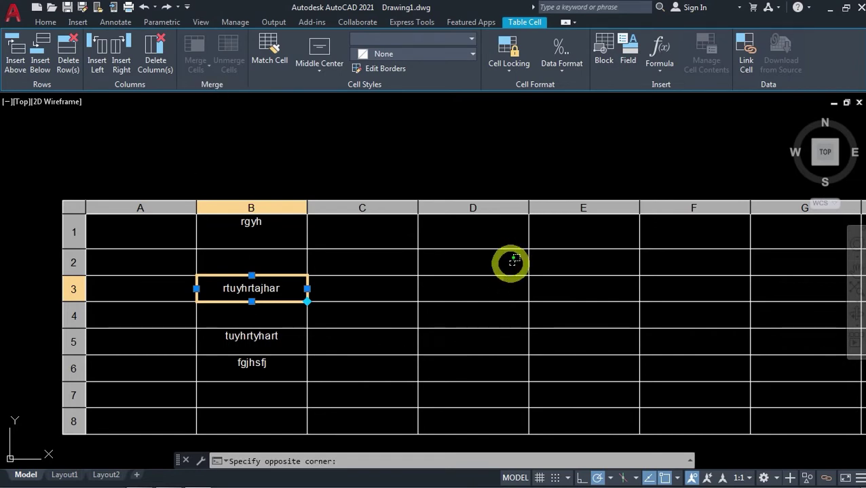
click(435, 395)
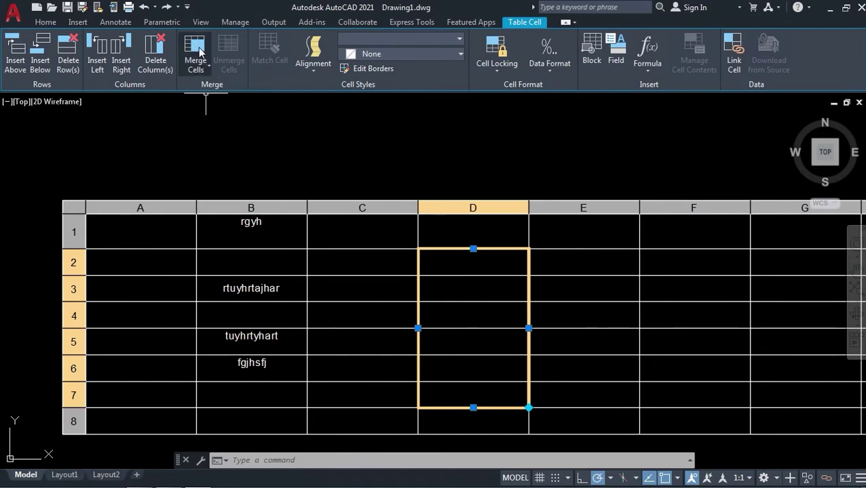
click(200, 52)
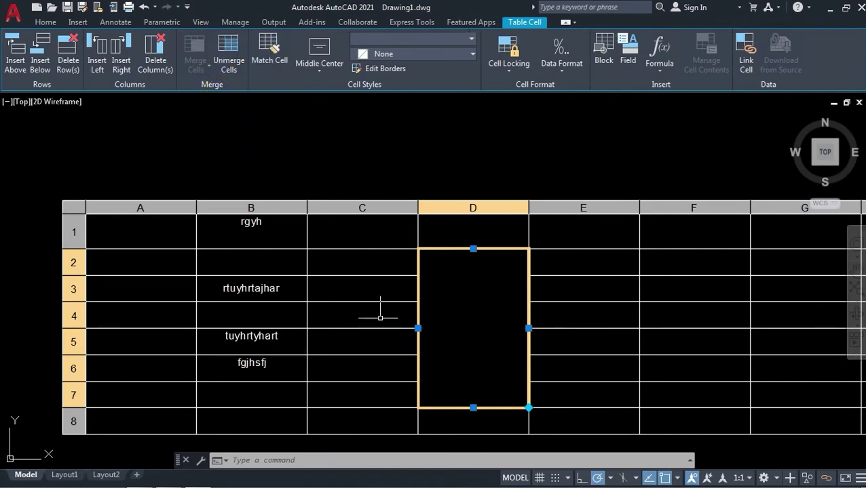
double_click(420, 304)
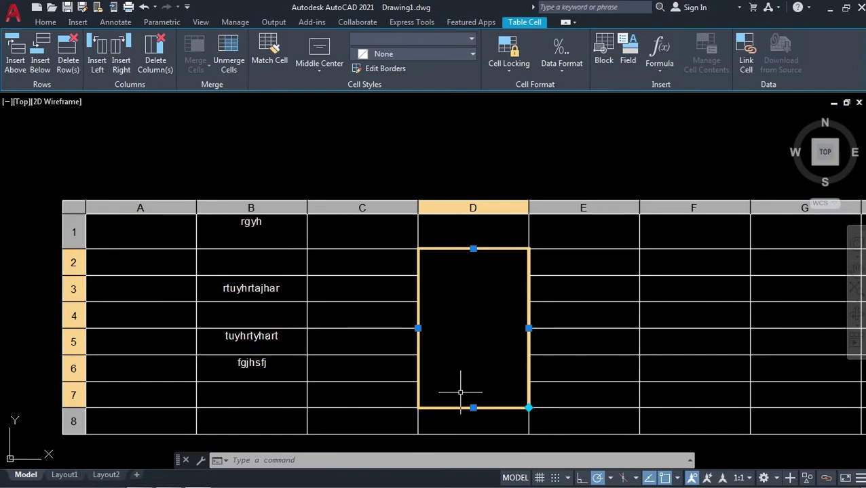
click(226, 63)
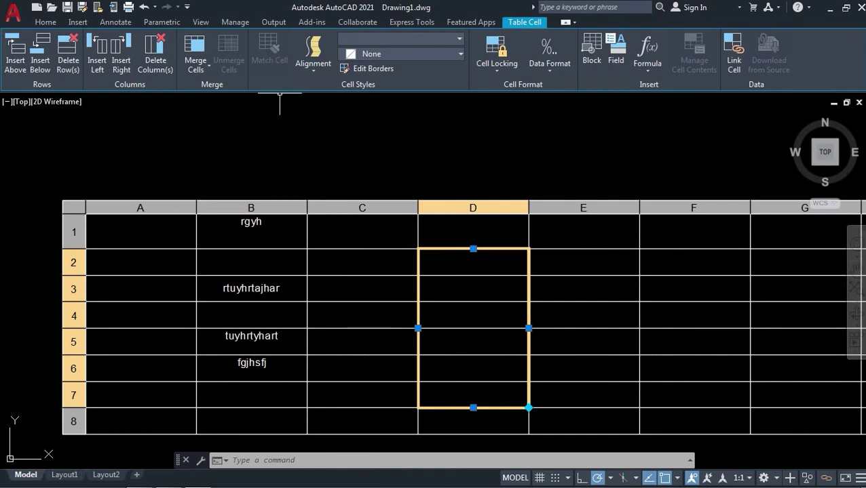
- Fill the background of the rtuyhrtajhar cell in column B with the blue colour 16,86,137
click(264, 289)
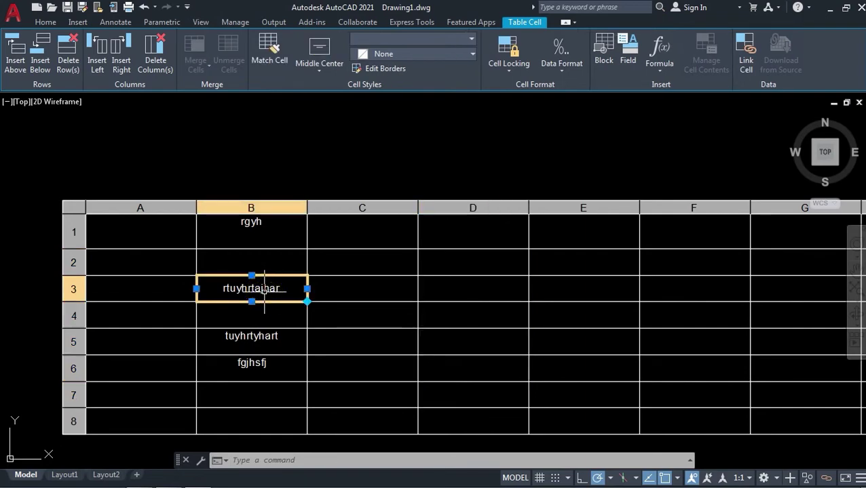
scroll(238, 289, up, 2)
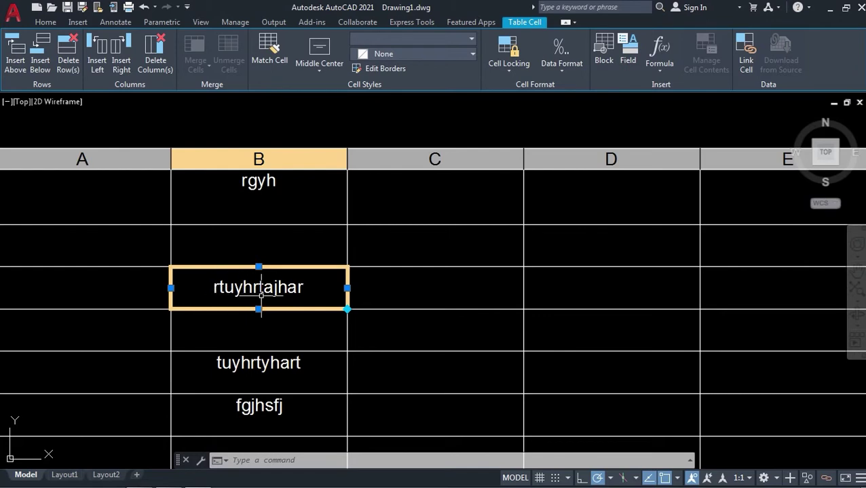
click(469, 54)
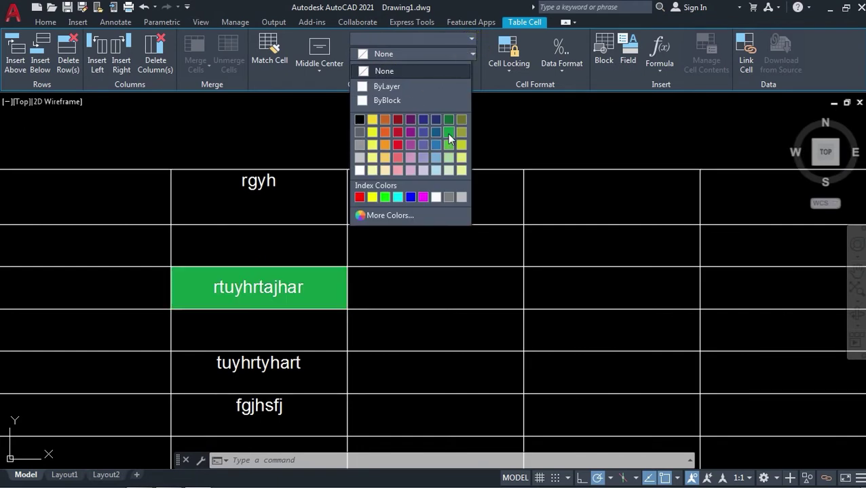
click(436, 132)
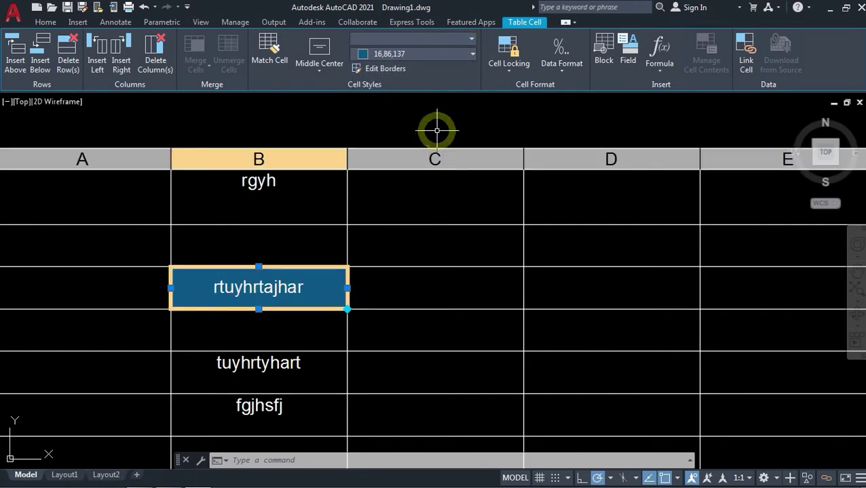
- Set the text height of rtuyhrtajhar in the blue cell to 0.4 and close the text editor
double_click(305, 290)
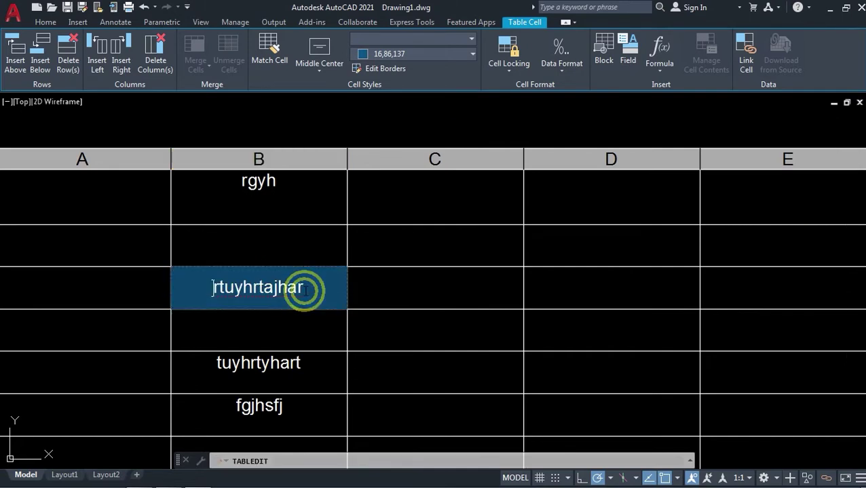
drag(305, 290, 213, 285)
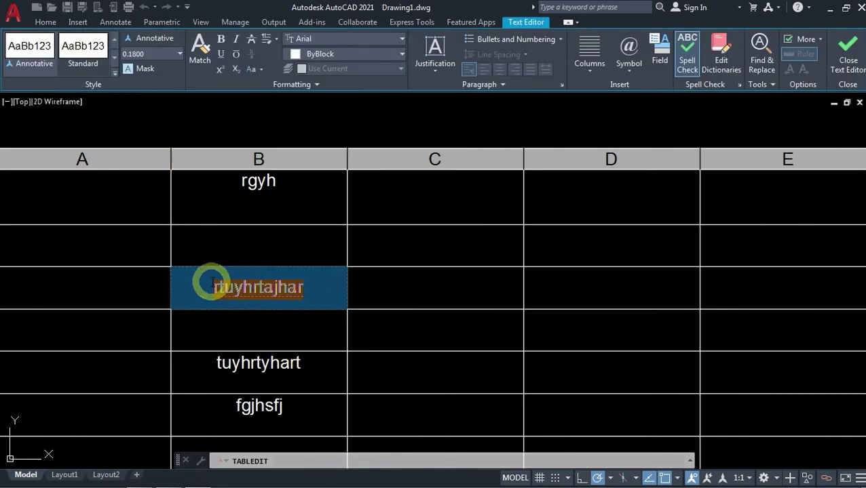
click(143, 57)
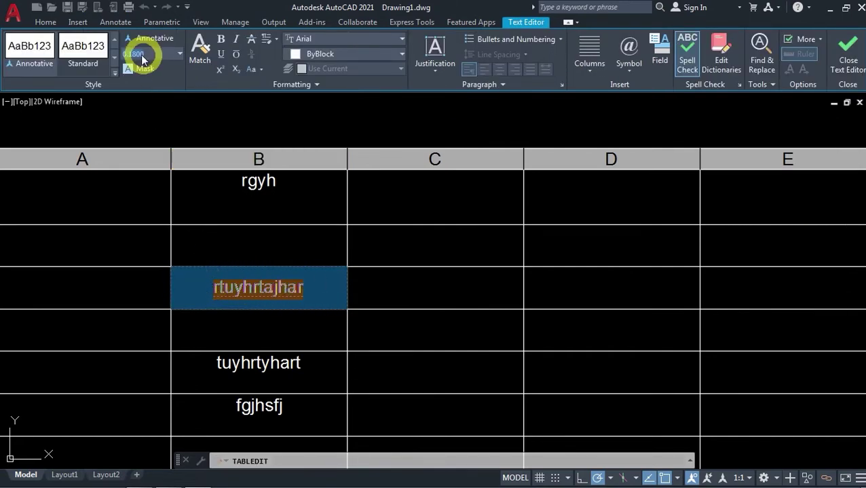
click(154, 54)
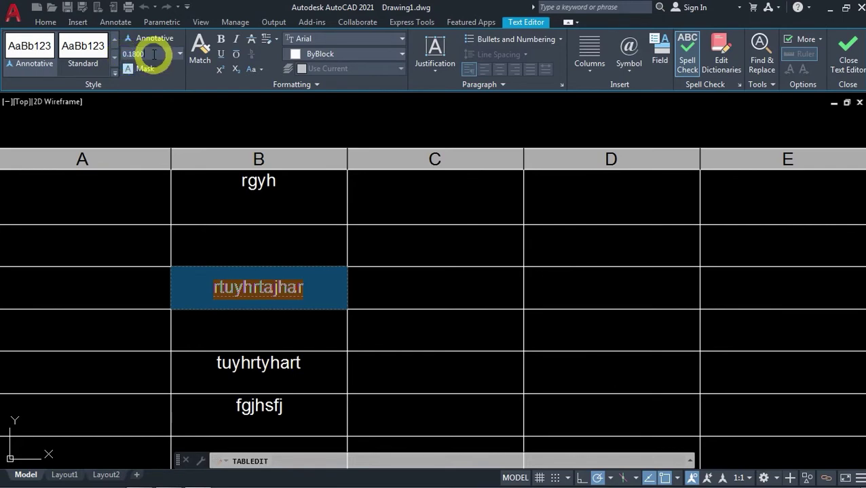
drag(154, 54, 120, 53)
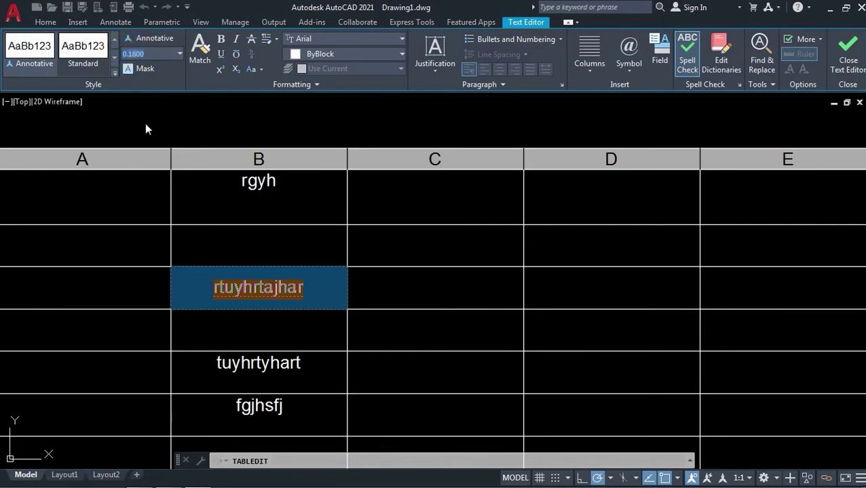
key(BackSpace)
text(.4)
key(Return)
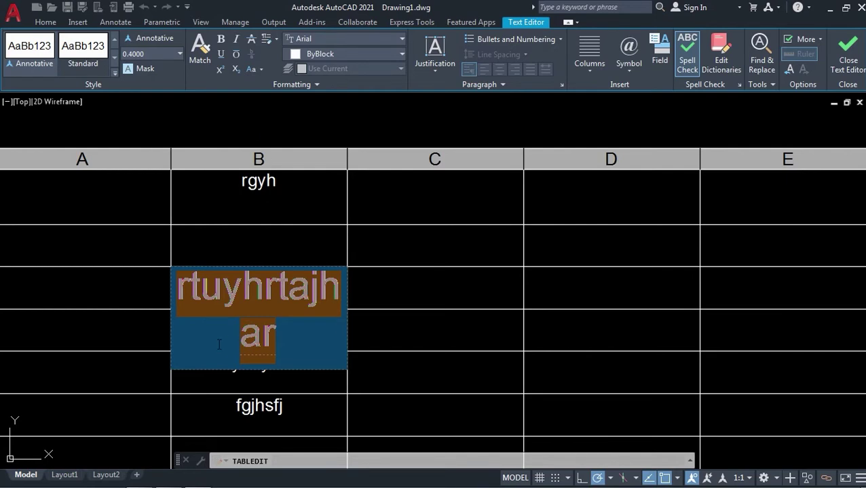
click(847, 54)
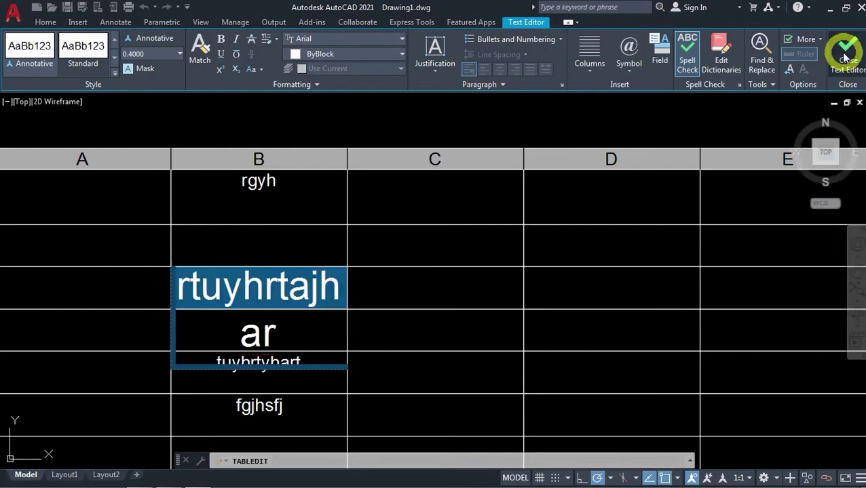
- Match the formatting of the blue cell B3 onto cells E5, F7 and G2
scroll(389, 304, down, 4)
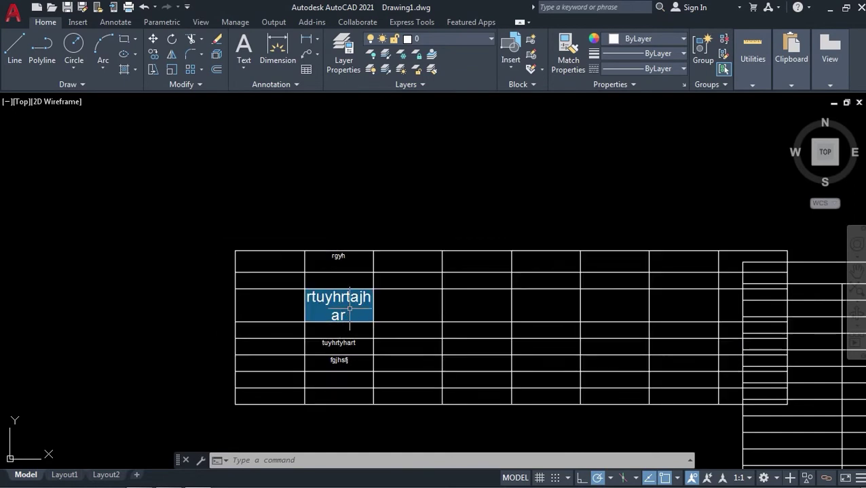
scroll(352, 307, up, 2)
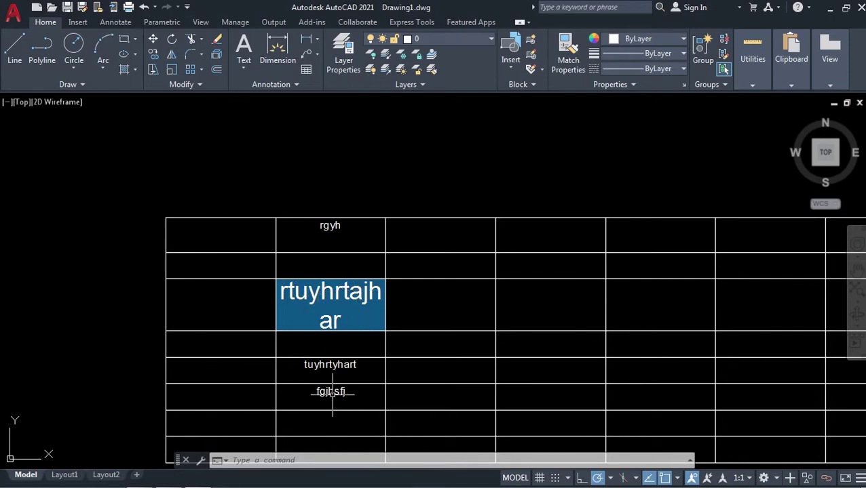
scroll(273, 349, down, 2)
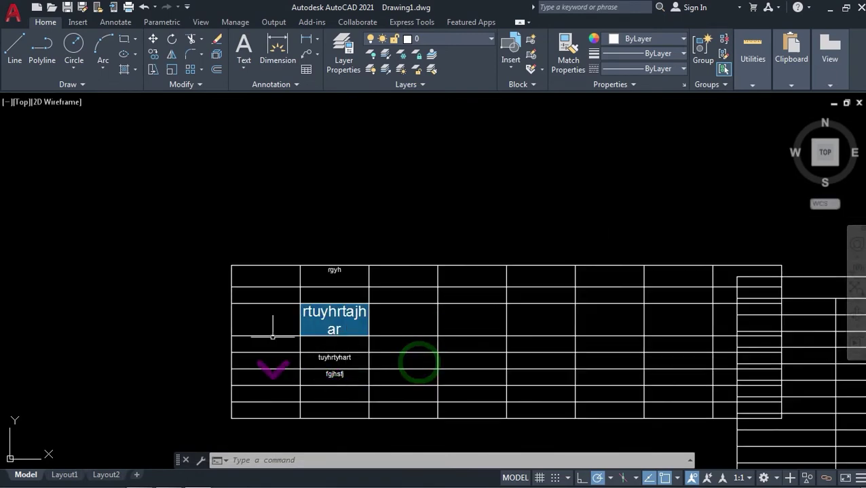
scroll(452, 341, up, 2)
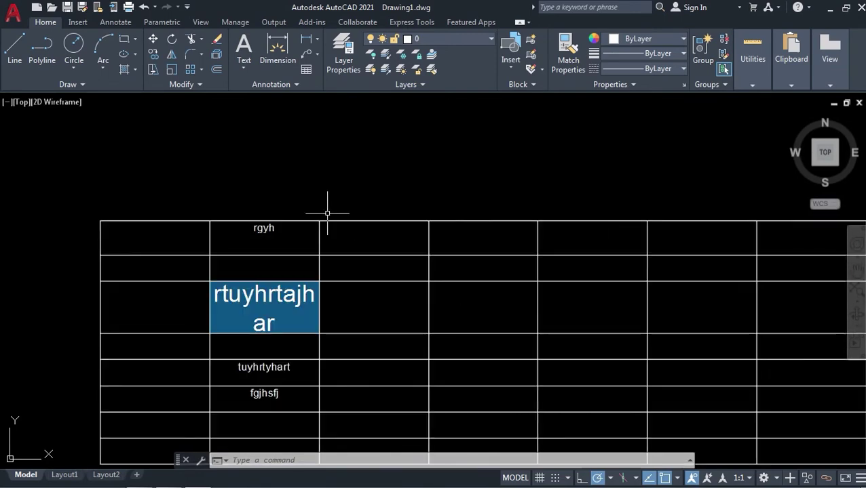
click(274, 305)
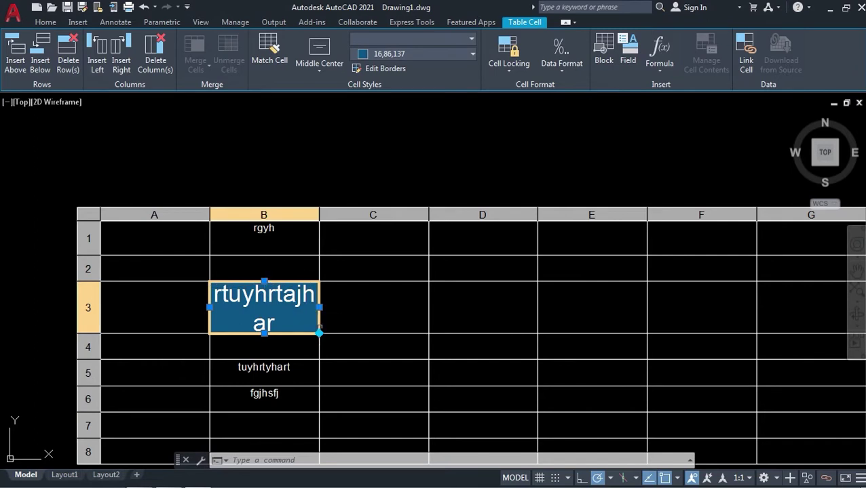
click(273, 49)
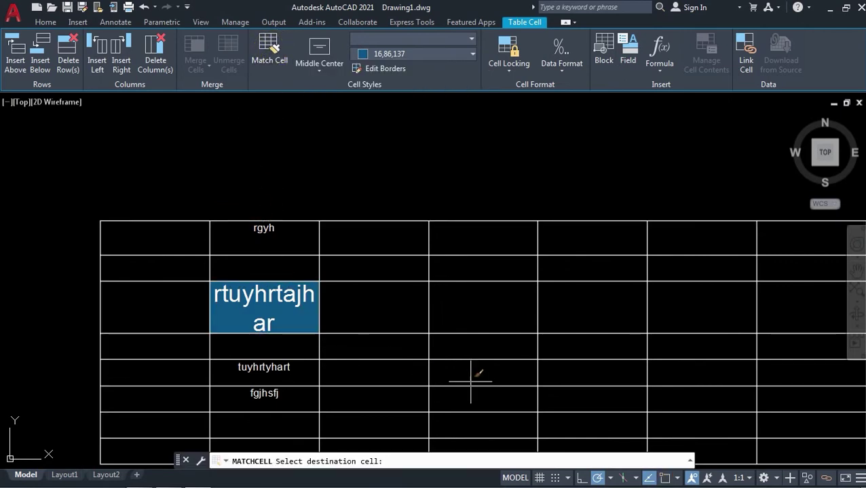
click(601, 378)
click(736, 426)
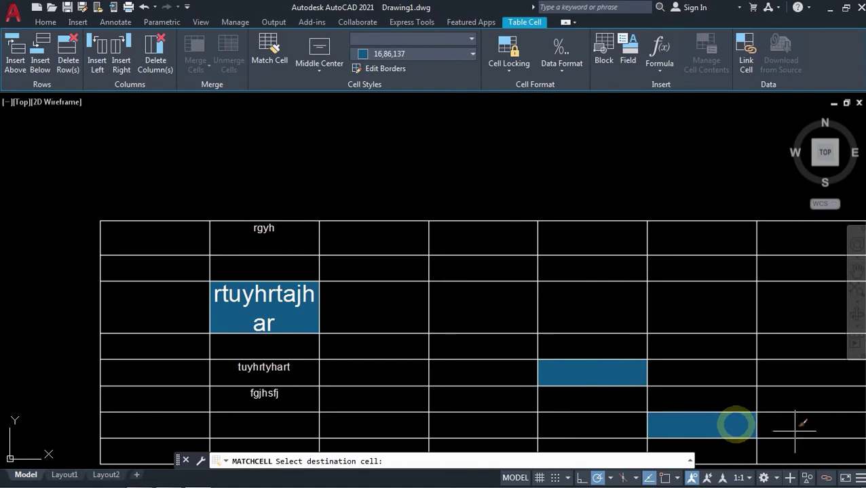
click(811, 268)
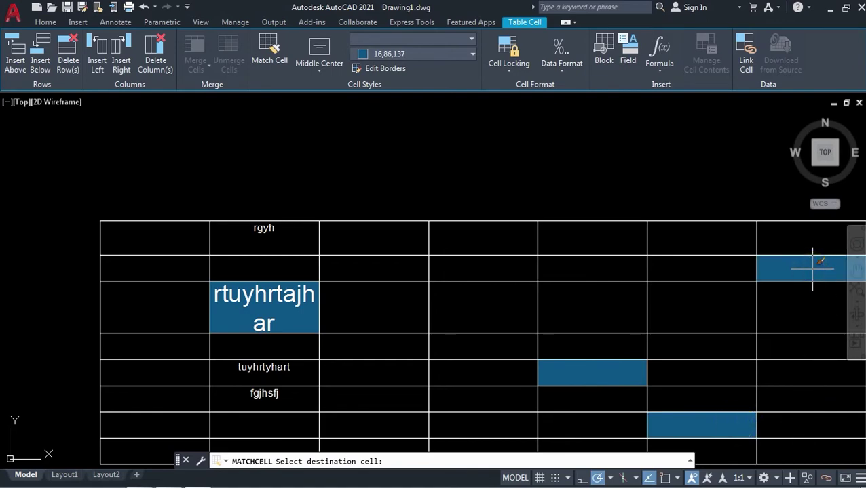
key(Escape)
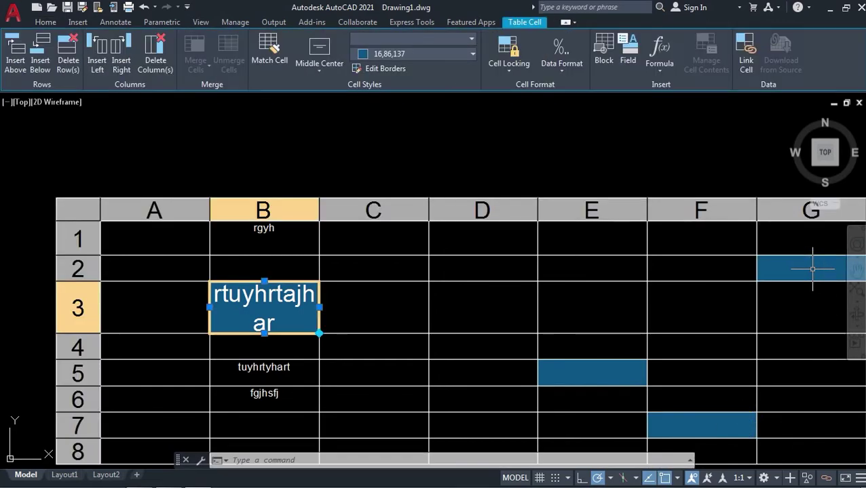
- Enter the text seetgfsdrtg in the blue cell E5 and leave the text editor
scroll(468, 243, down, 4)
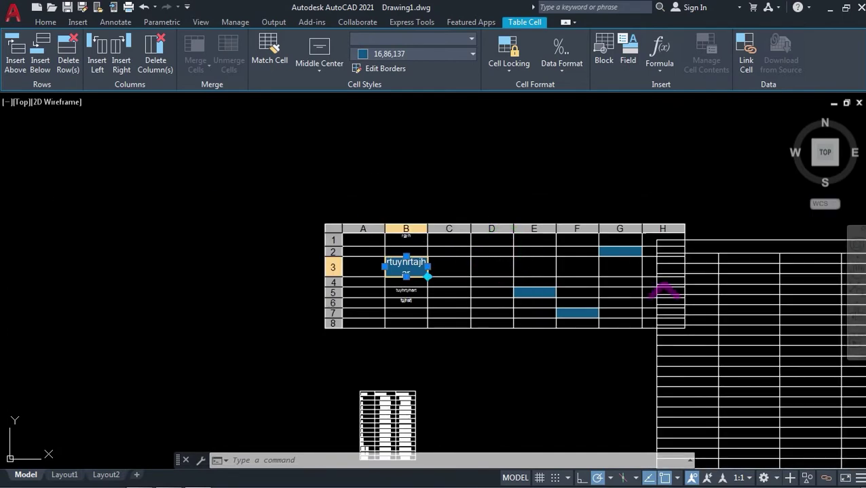
scroll(666, 315, up, 4)
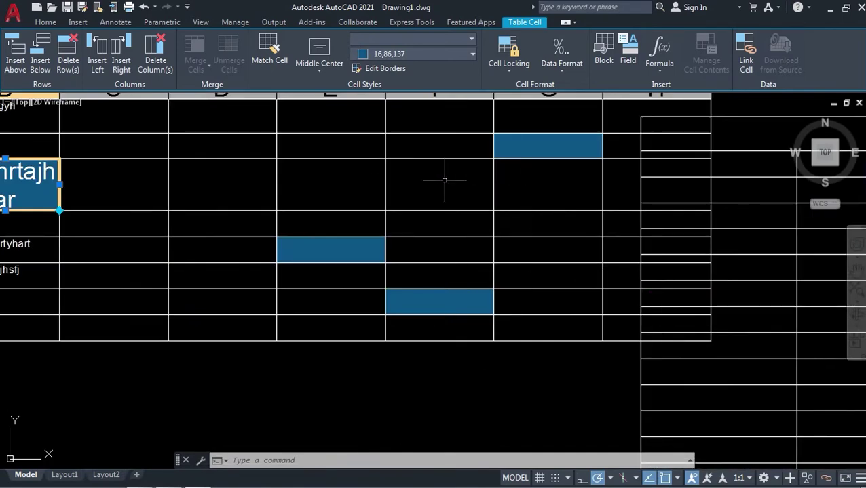
click(324, 254)
double_click(324, 254)
text(seetgfsdrtg)
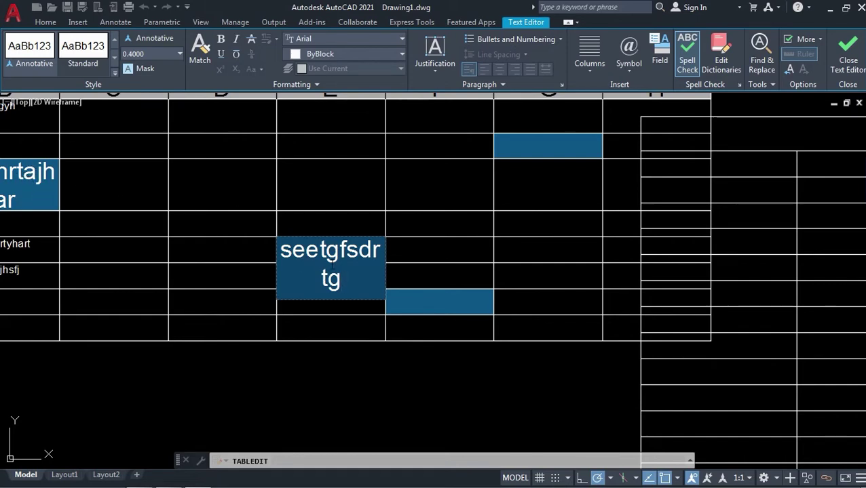
key(Return)
scroll(494, 364, down, 1)
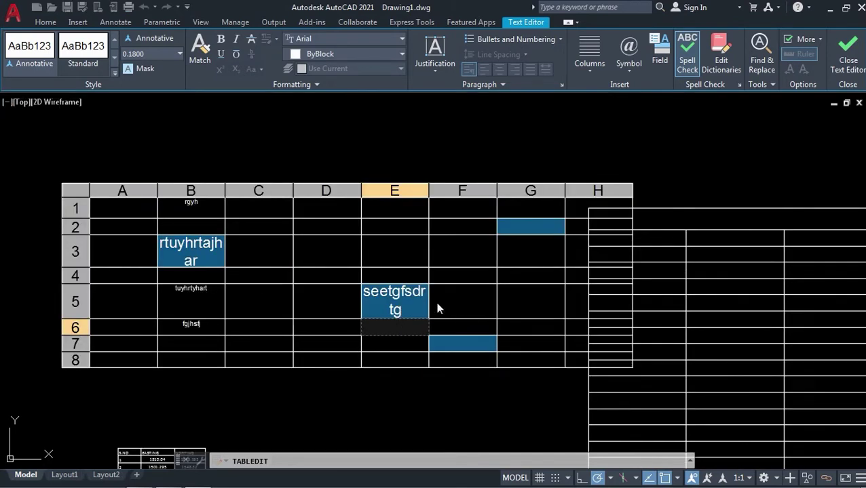
key(Escape)
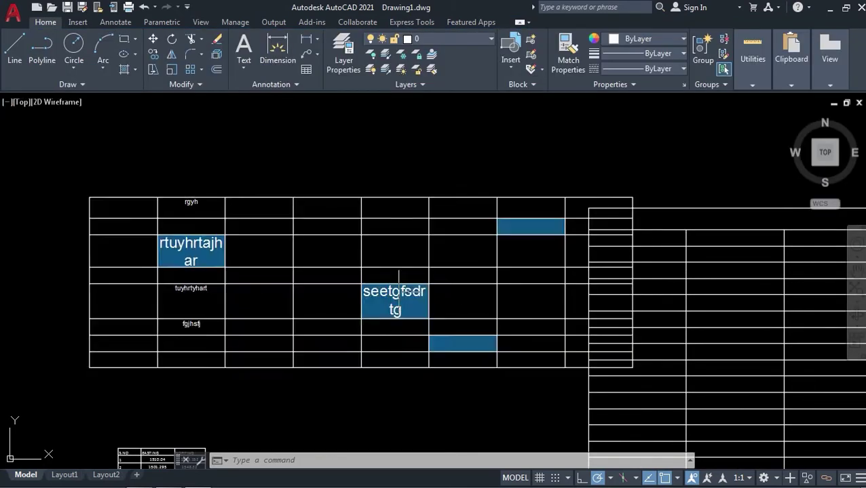
- Set the alignment of cell B1, containing rgyh, to Middle Center
scroll(319, 262, up, 2)
click(319, 261)
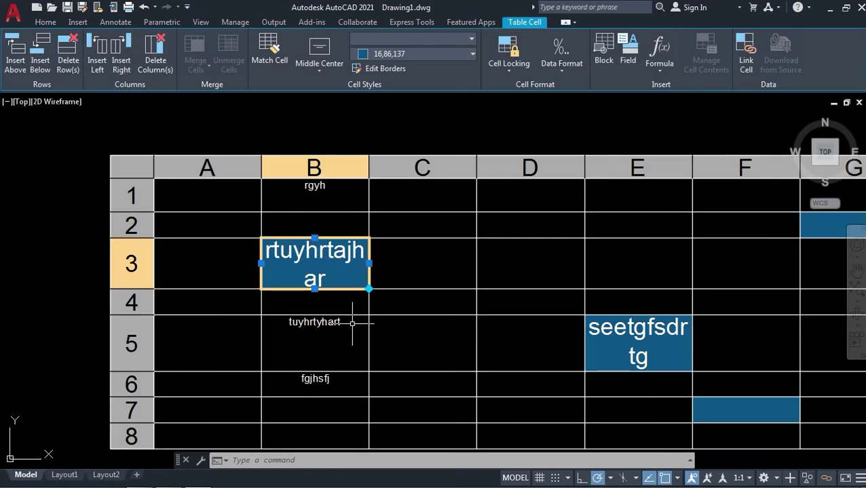
click(318, 192)
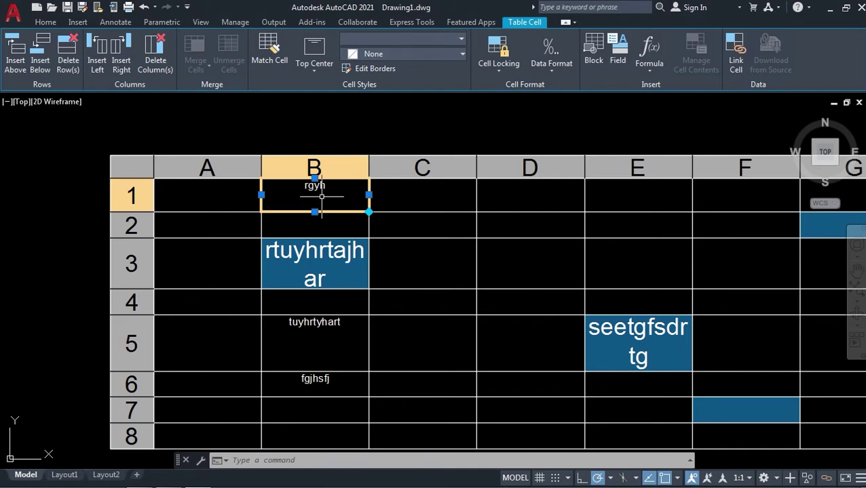
scroll(317, 167, up, 4)
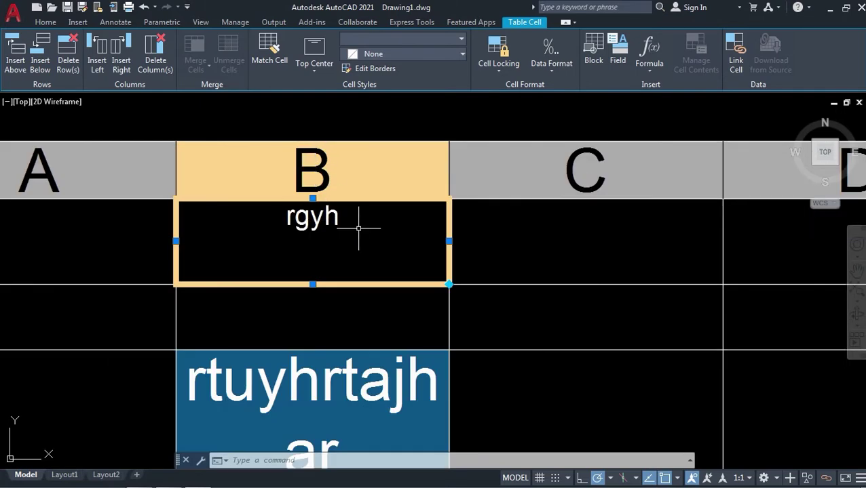
click(313, 71)
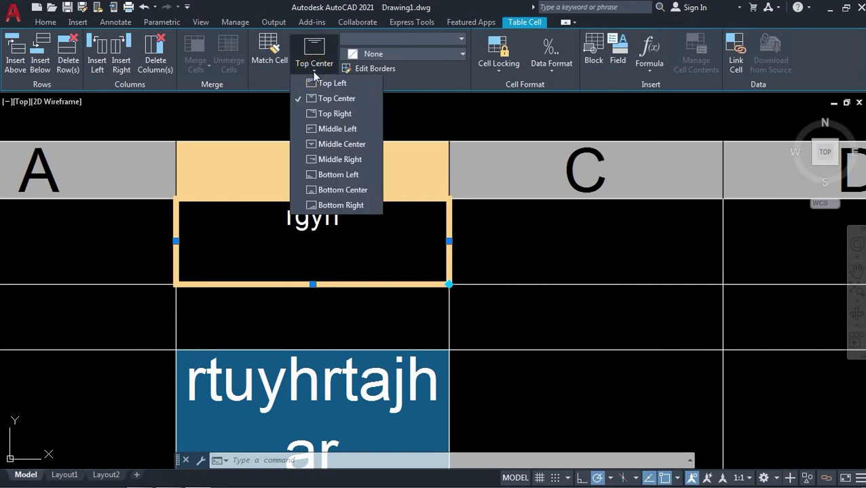
click(311, 145)
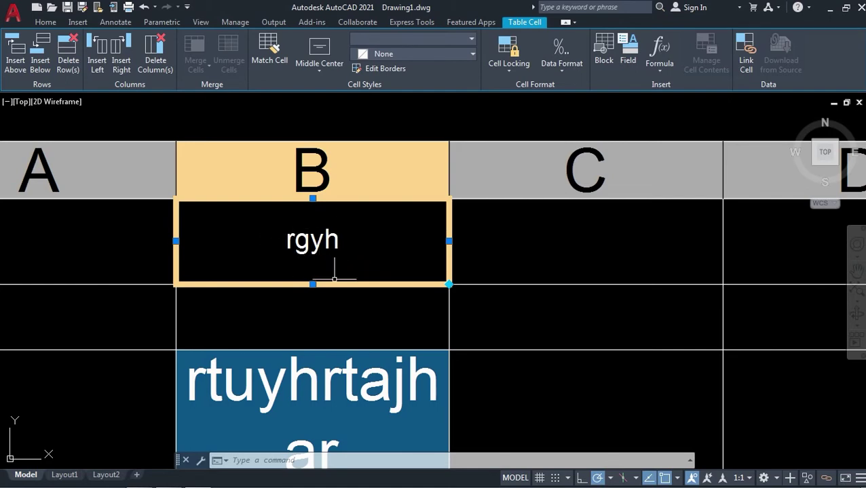
- Set the alignment of the whole column B to Middle Center
scroll(358, 242, down, 4)
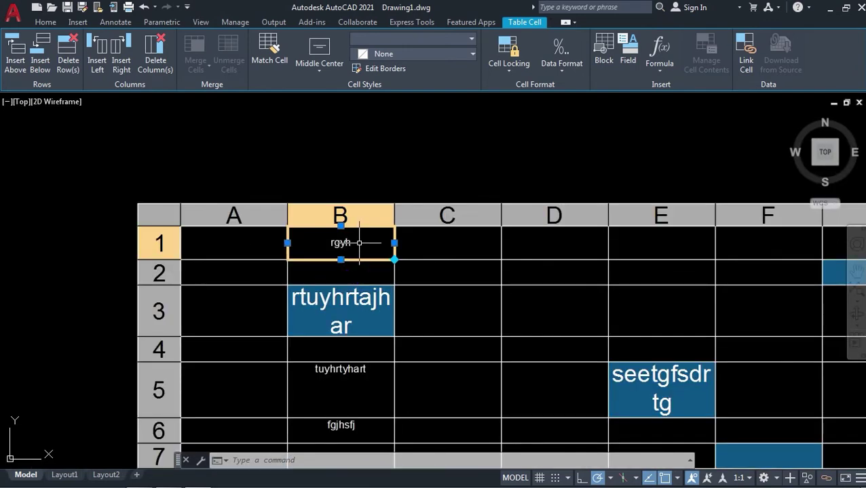
click(351, 210)
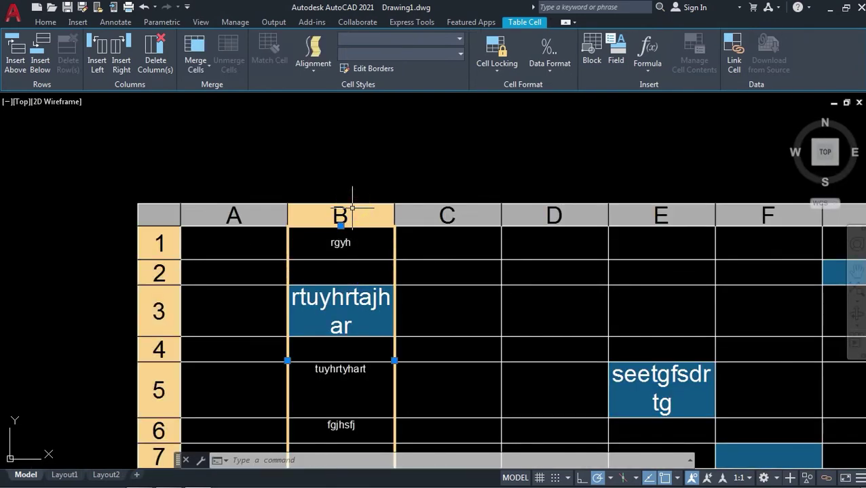
click(314, 68)
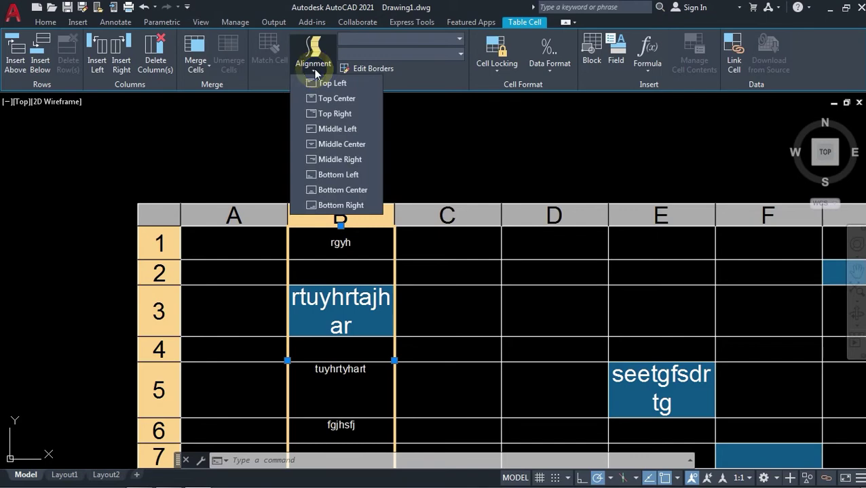
click(330, 145)
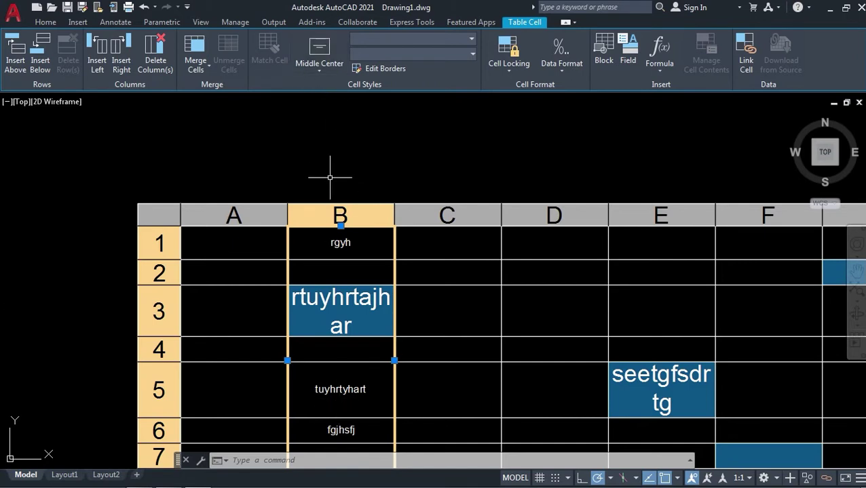
- Open the border properties of cell D3 and examine the available lineweights
click(448, 312)
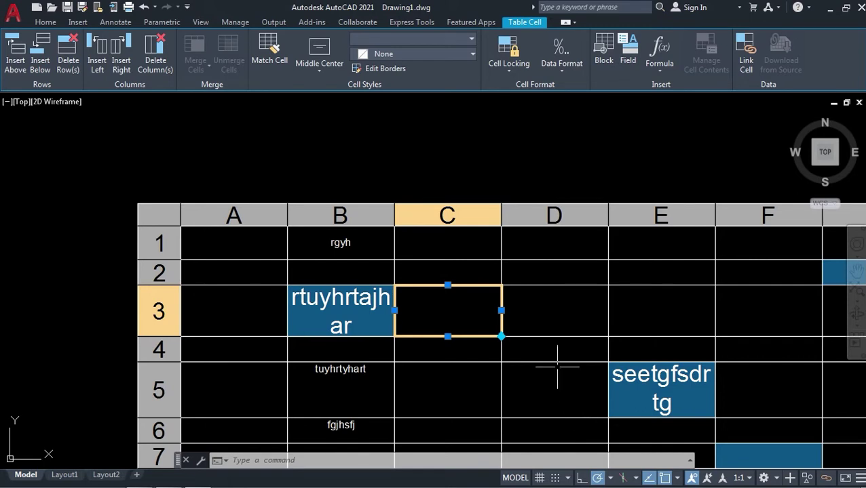
click(548, 313)
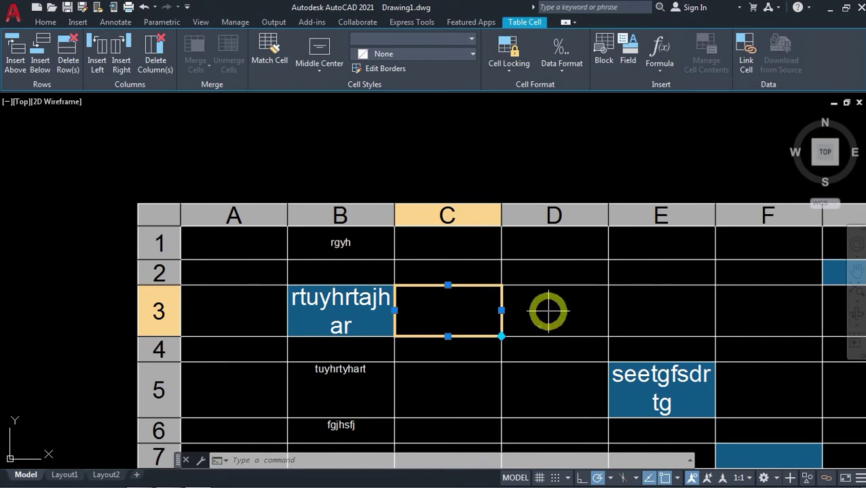
click(387, 68)
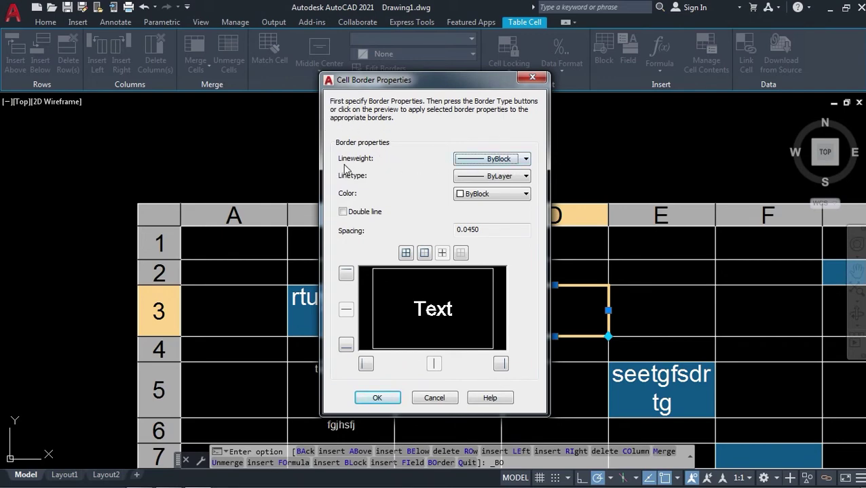
click(526, 159)
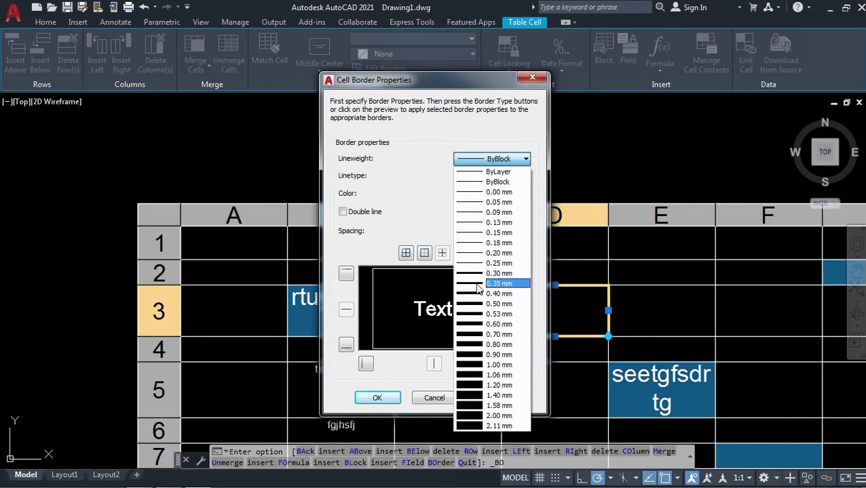
click(525, 160)
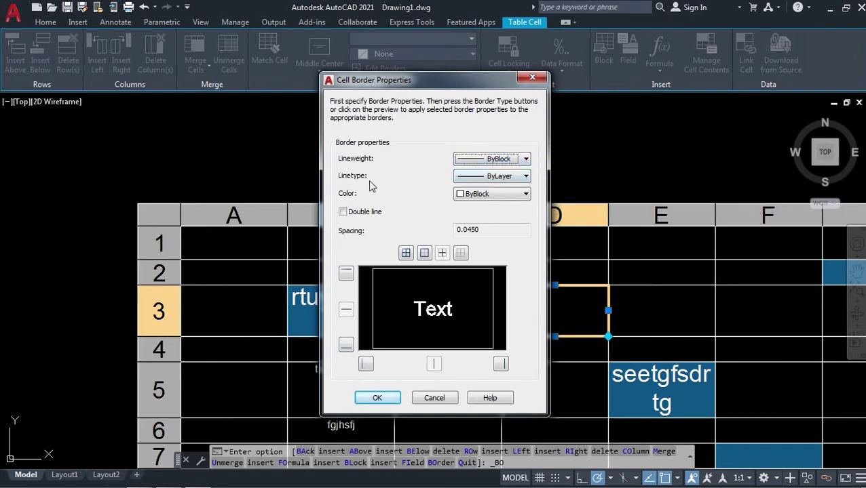
- Browse the loaded linetypes and those in acad.lin for the border of cell D3, then return to the border properties
click(526, 177)
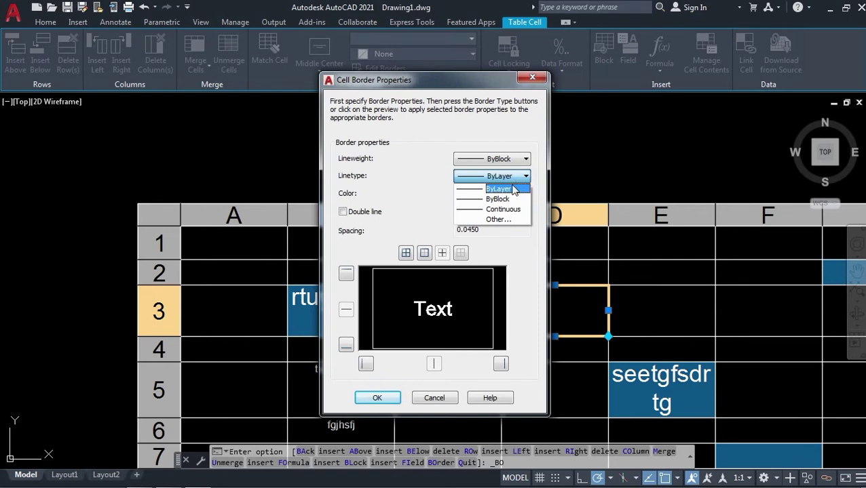
click(505, 227)
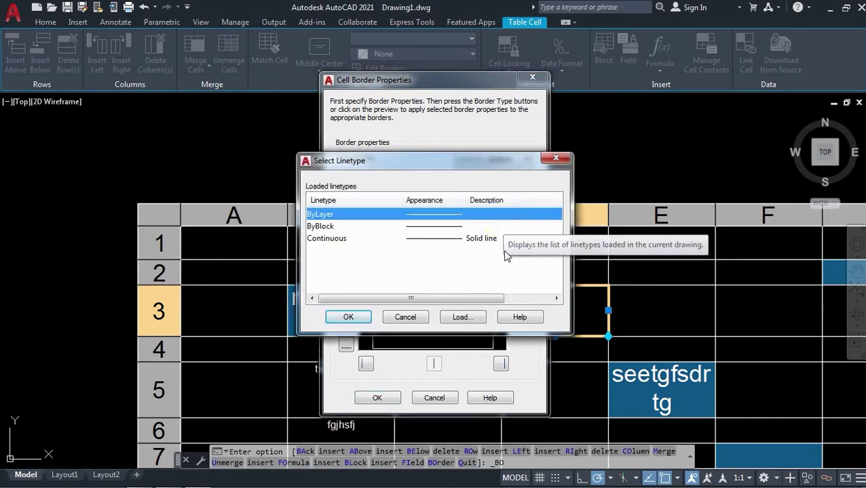
click(461, 318)
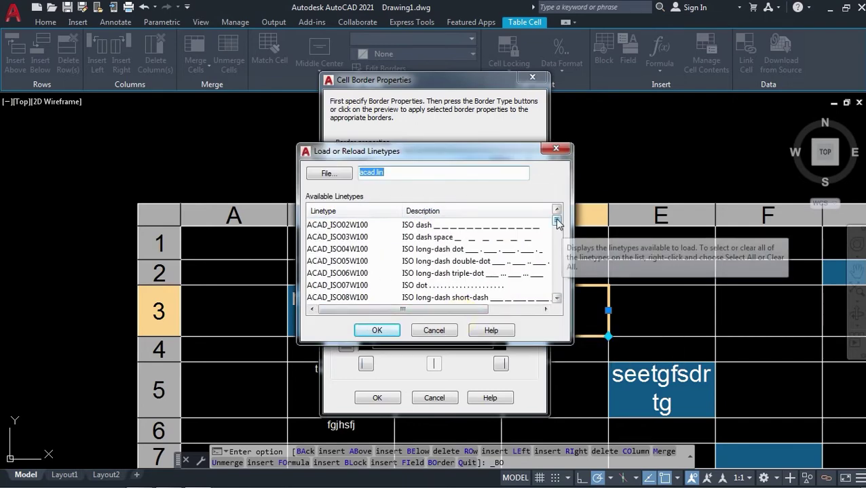
scroll(557, 265, down, 8)
drag(556, 263, 557, 228)
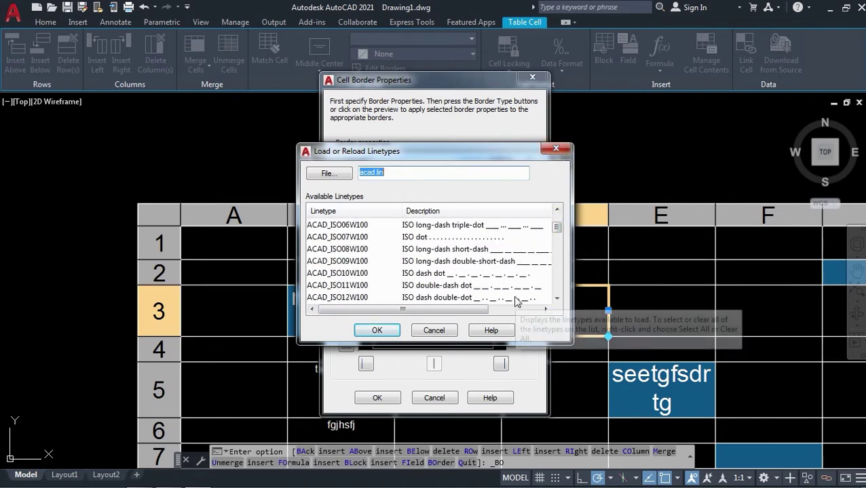
click(555, 148)
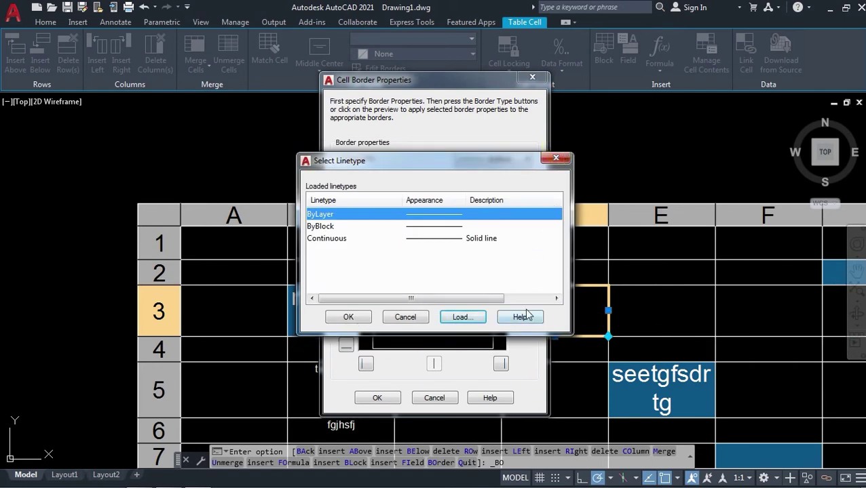
click(565, 157)
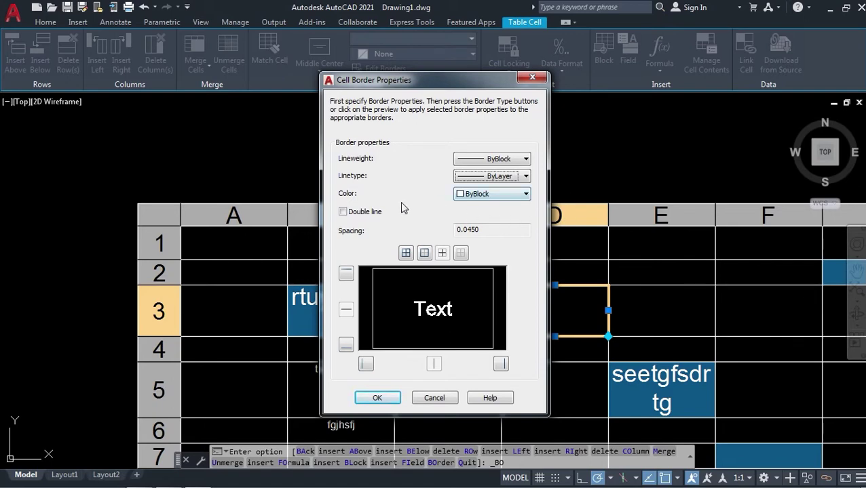
- Set the border color of cell D3 to Yellow and apply it to all of the cell's borders
click(525, 194)
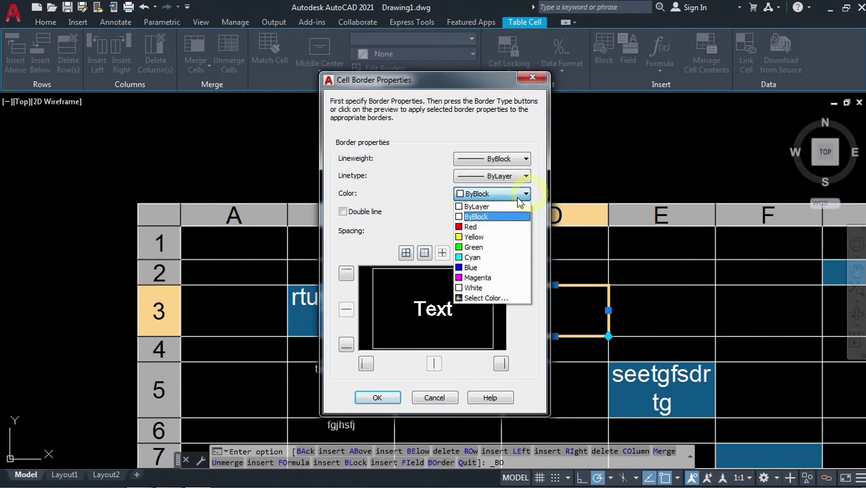
click(473, 237)
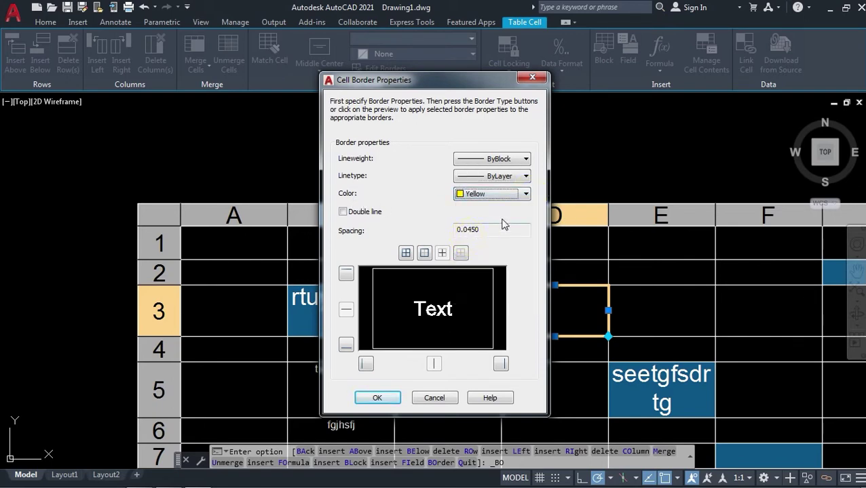
click(405, 254)
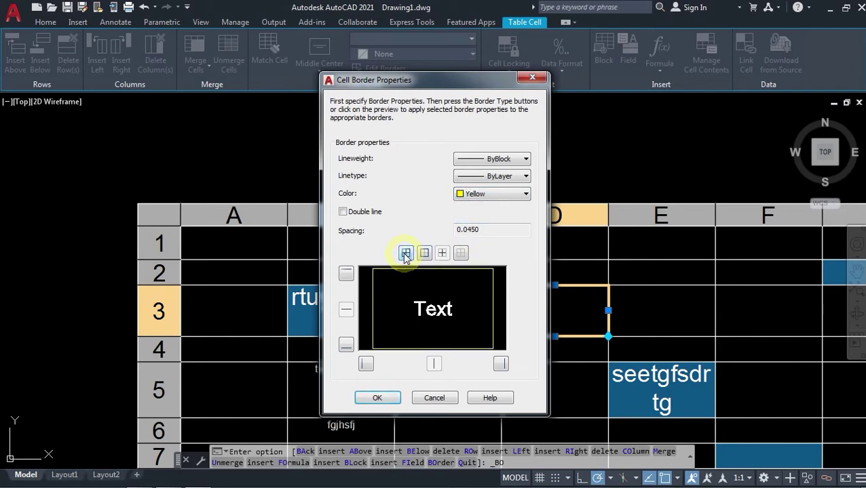
click(382, 400)
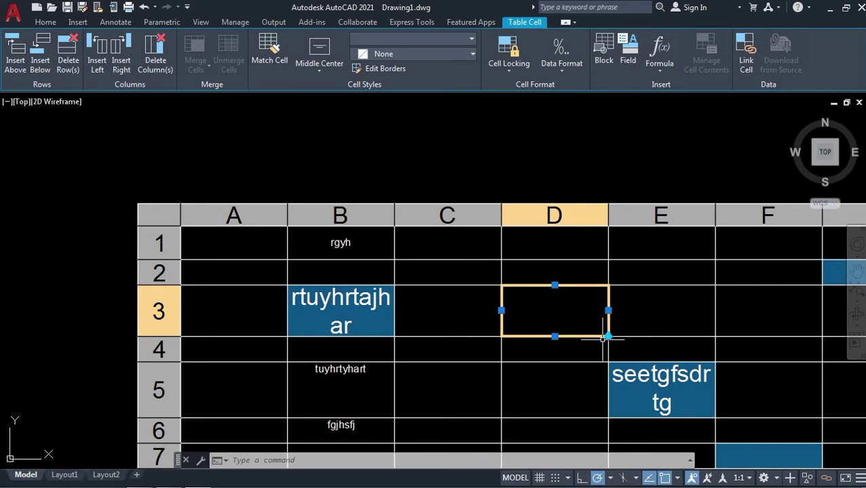
click(222, 397)
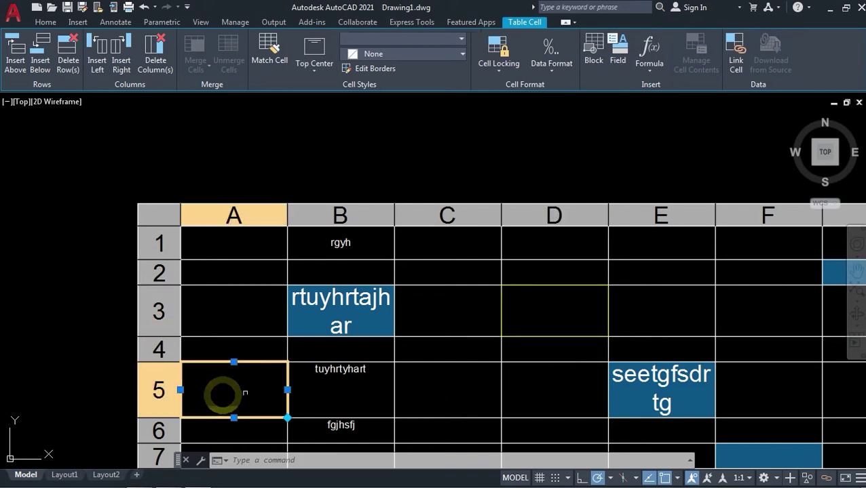
scroll(585, 344, up, 2)
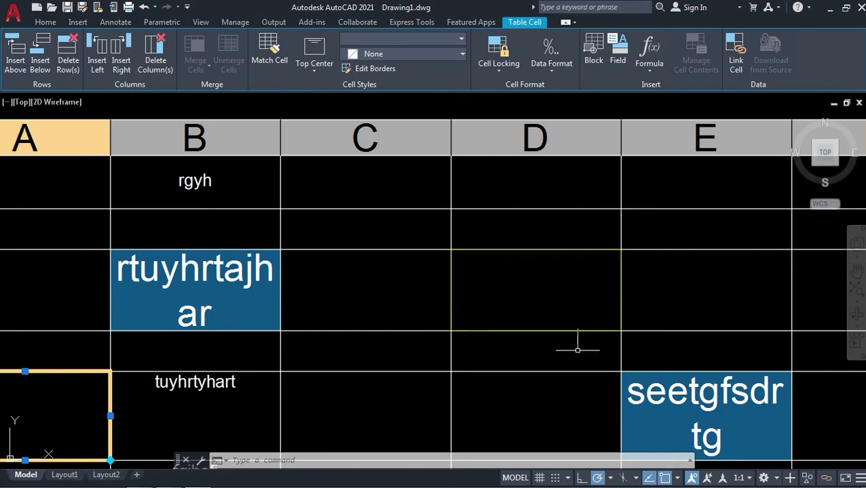
scroll(442, 304, down, 4)
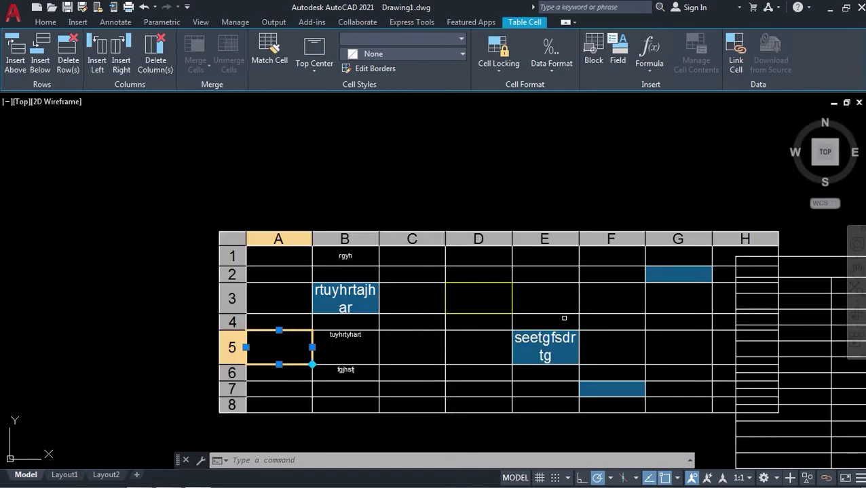
scroll(564, 317, up, 2)
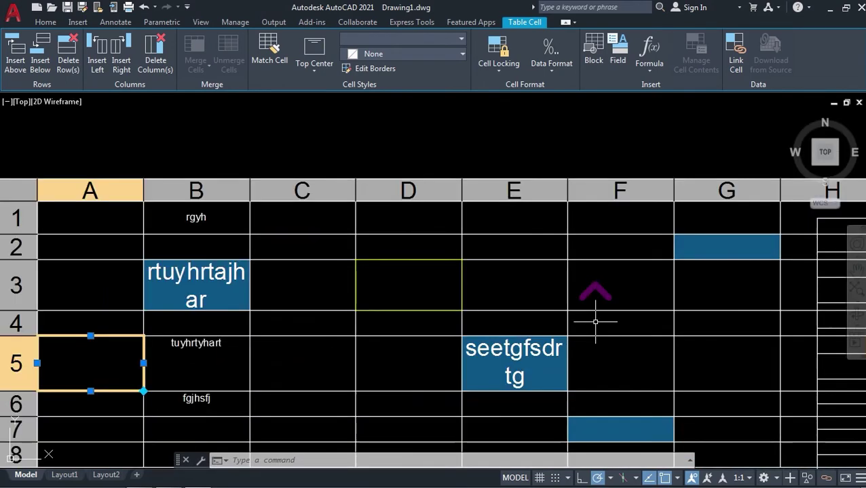
- Insert tsyrt at the start of the text in cell B3
click(499, 75)
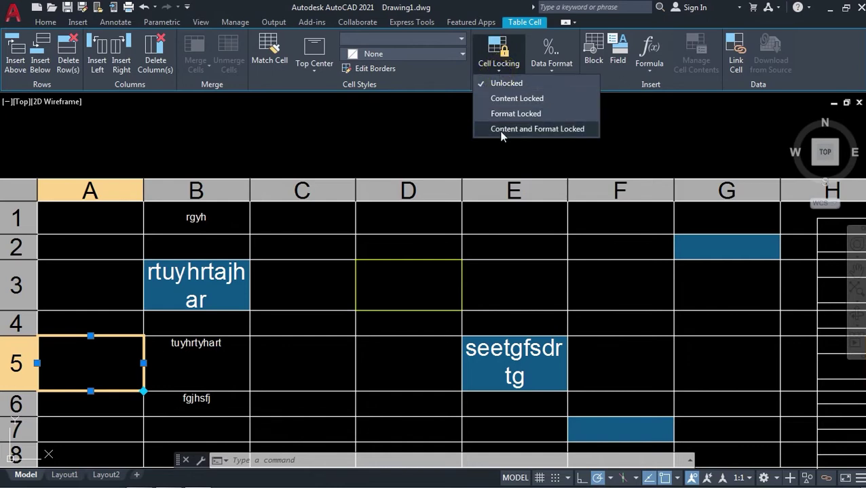
click(190, 293)
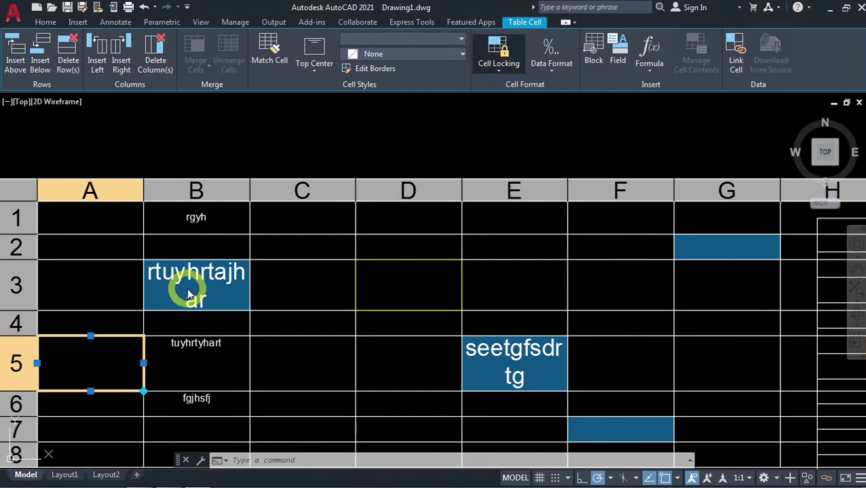
double_click(178, 290)
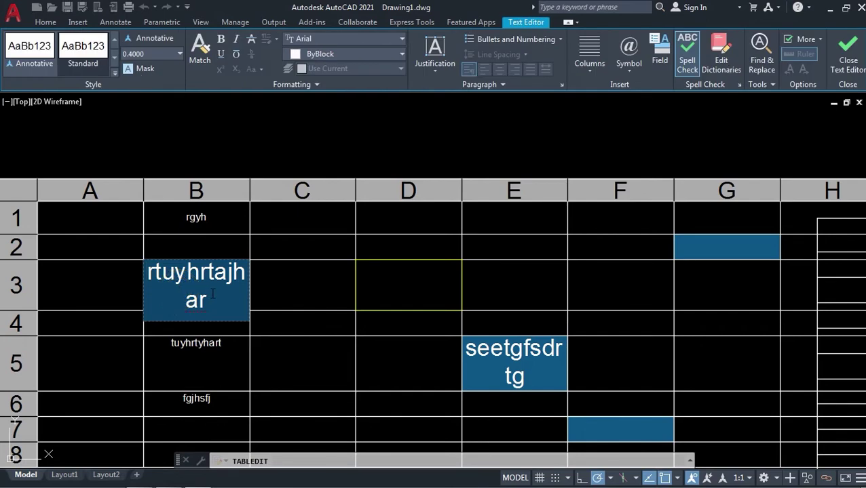
text(tsyrt)
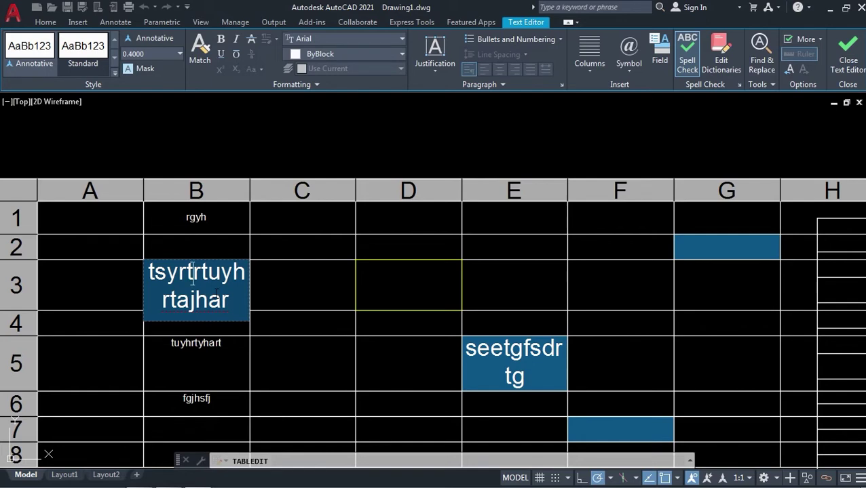
click(287, 291)
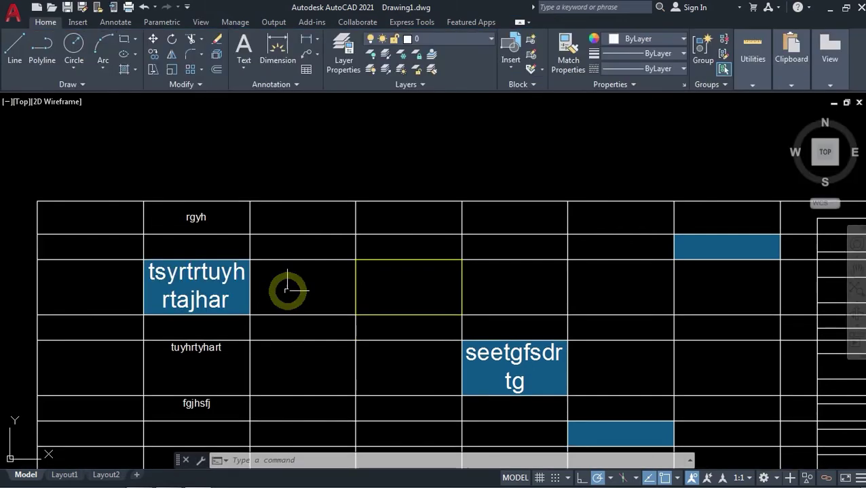
- Set the locking of cell B3 to Content and Format Locked
click(194, 283)
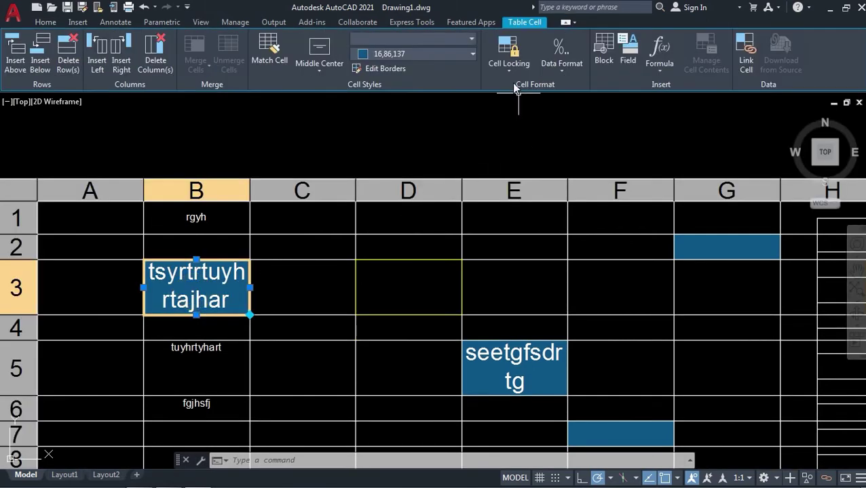
click(507, 69)
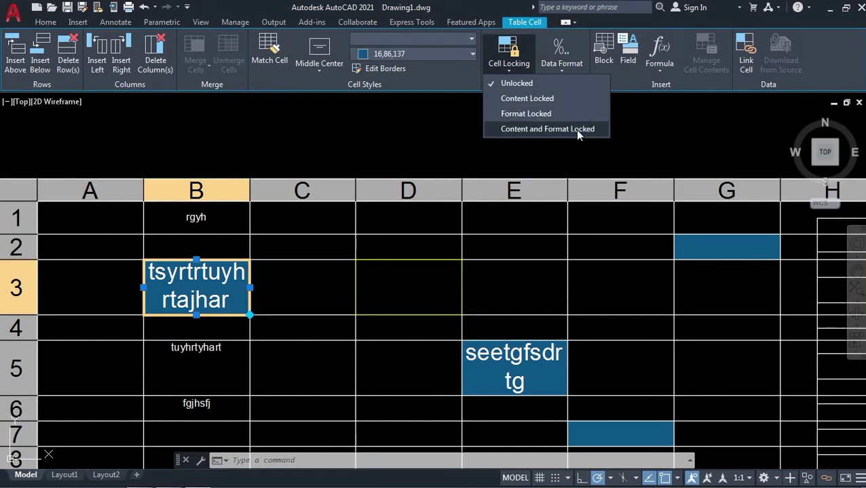
click(520, 130)
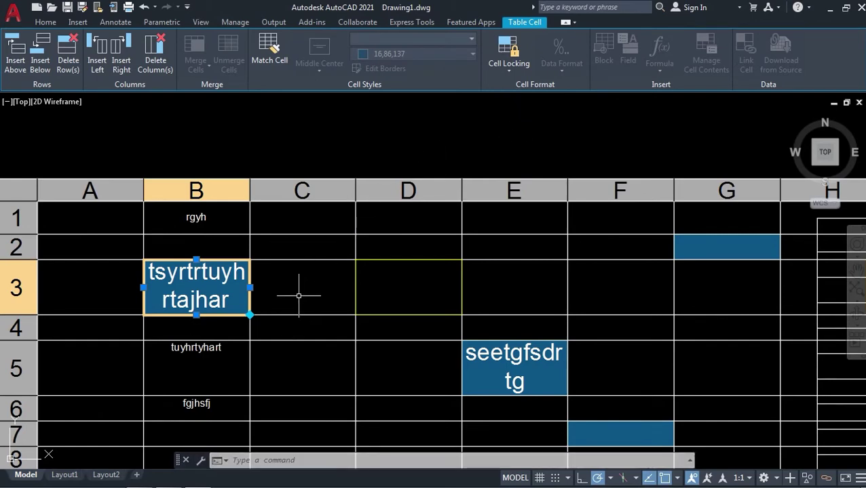
click(231, 290)
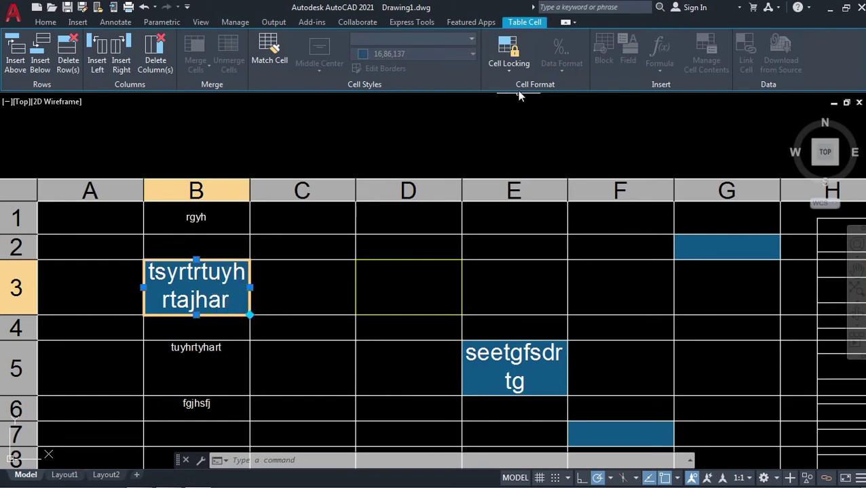
- Set cell B3 to Unlocked, open its text for editing and leave it without changes
click(513, 67)
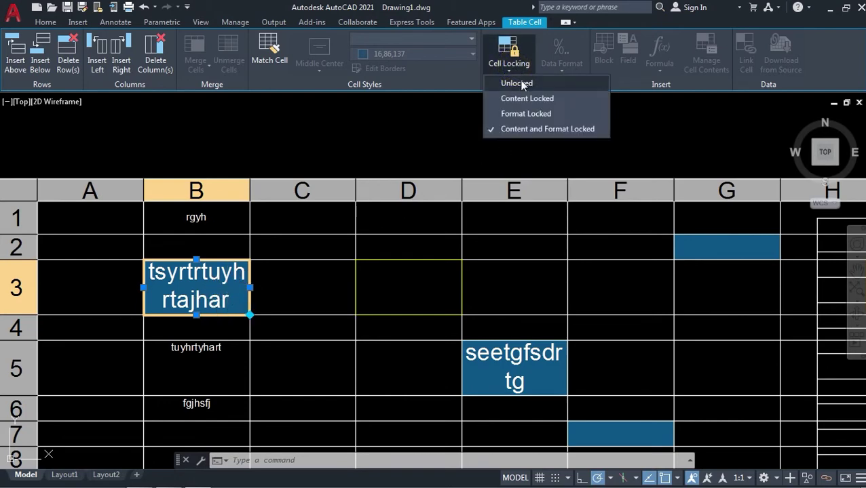
click(514, 83)
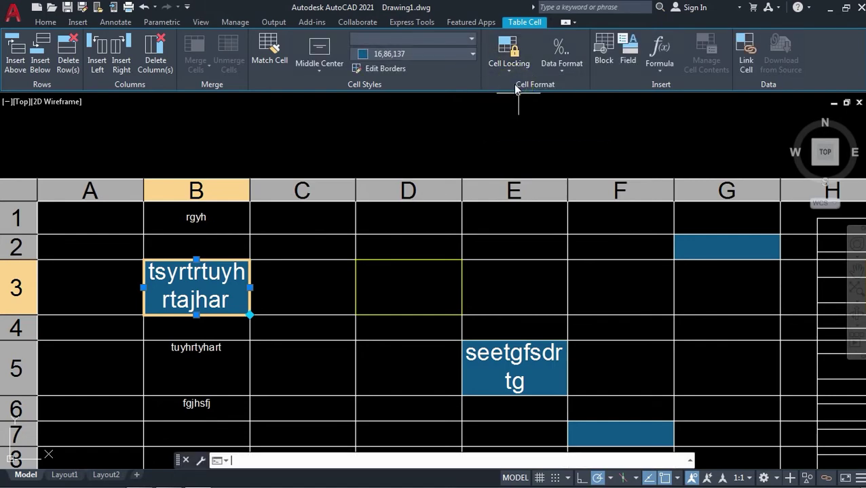
click(217, 288)
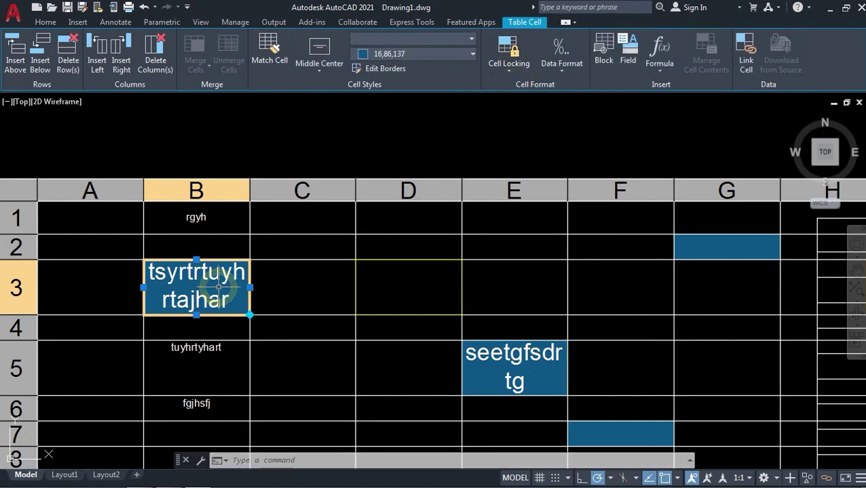
double_click(217, 289)
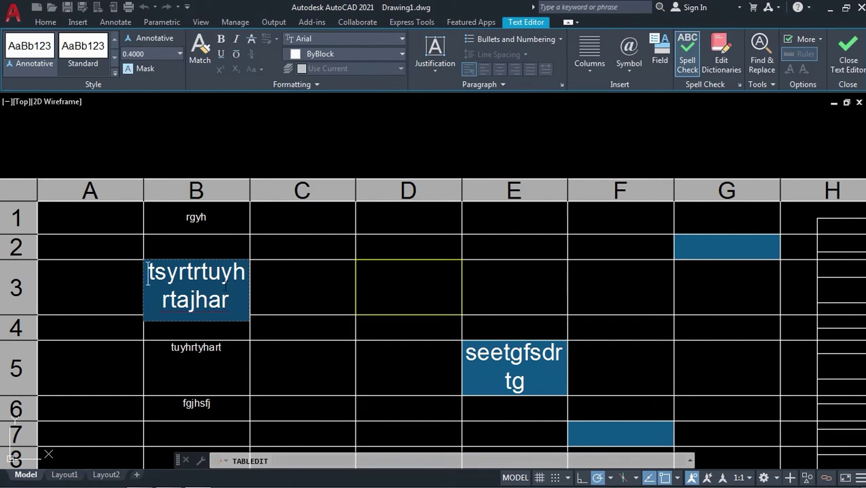
click(306, 286)
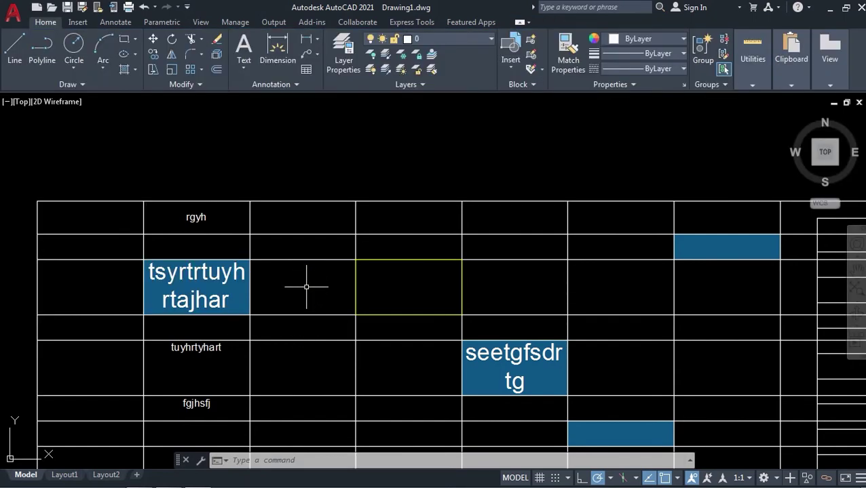
- Draw a rectangle in the empty area to the left of the table with the filled cells
click(306, 287)
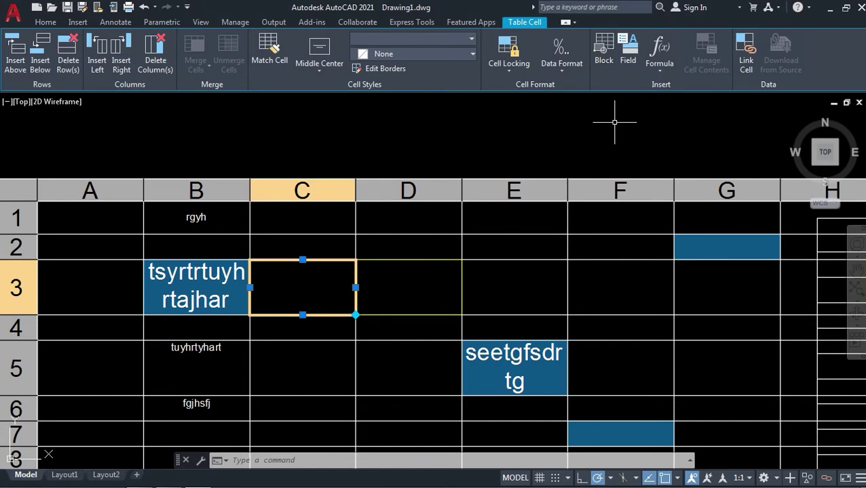
scroll(614, 127, down, 4)
scroll(435, 274, down, 3)
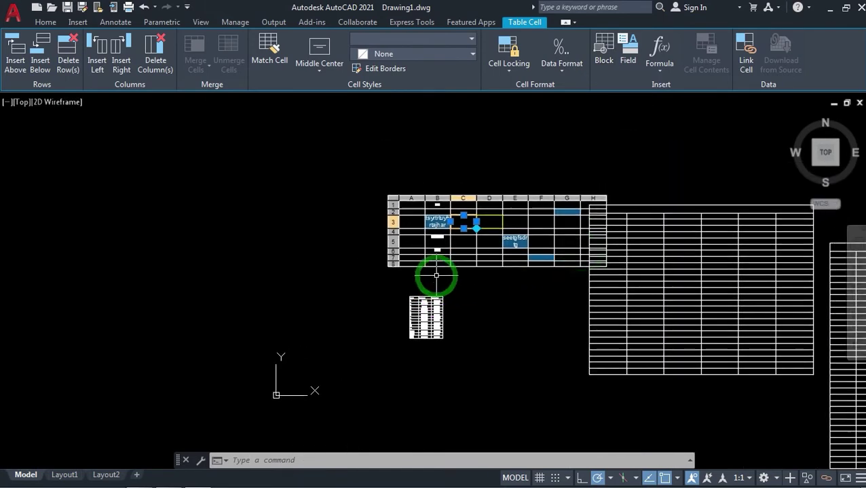
scroll(322, 211, up, 3)
scroll(321, 210, up, 1)
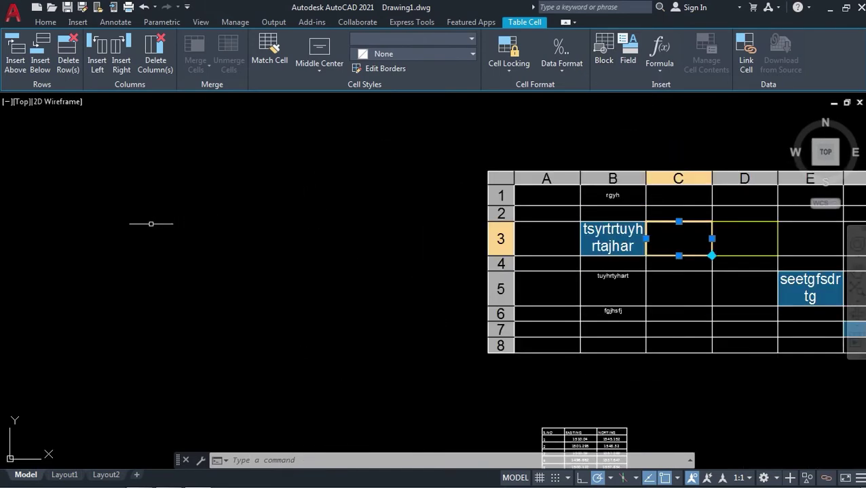
key(Escape)
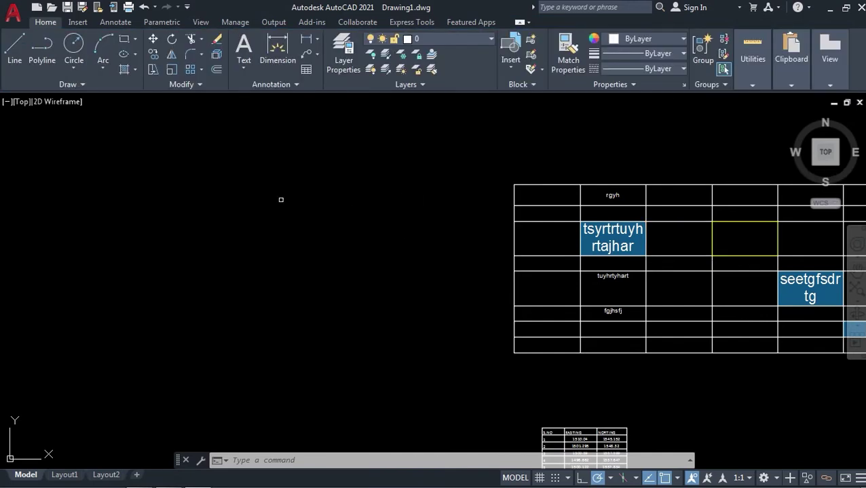
click(124, 39)
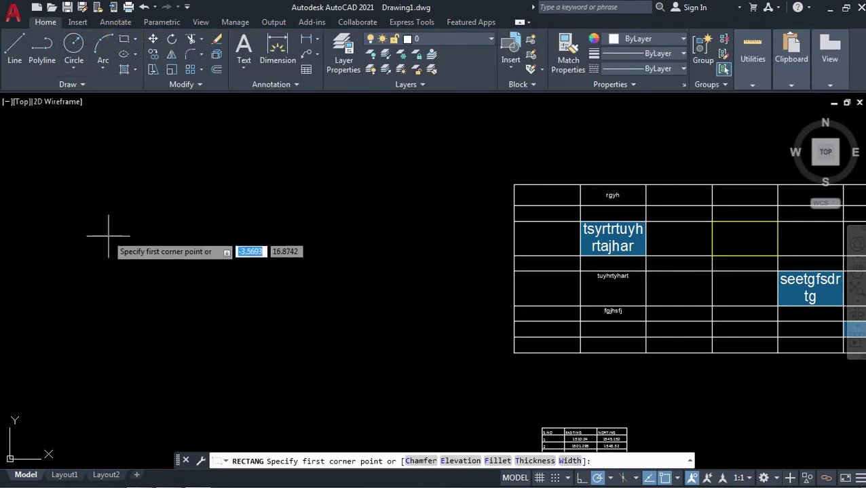
click(76, 214)
click(328, 384)
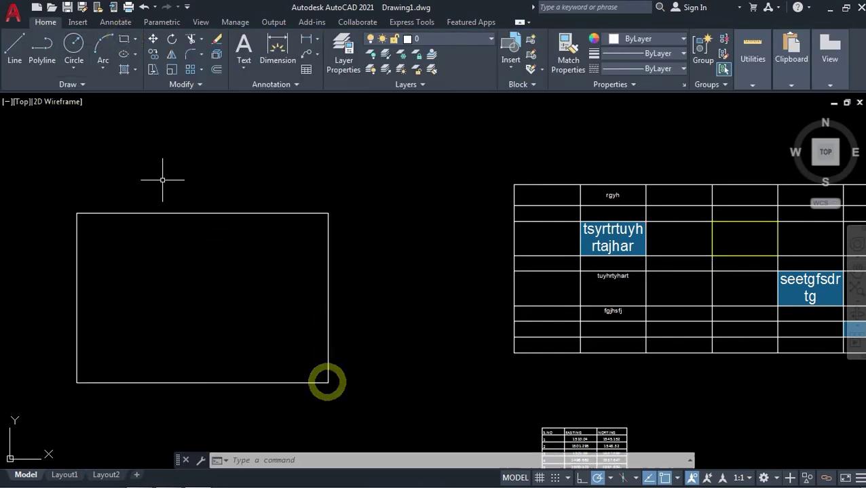
- Draw two overlapping circles, one around the rectangle's upper-left corner area and one inside the rectangle
click(74, 46)
click(109, 242)
click(170, 280)
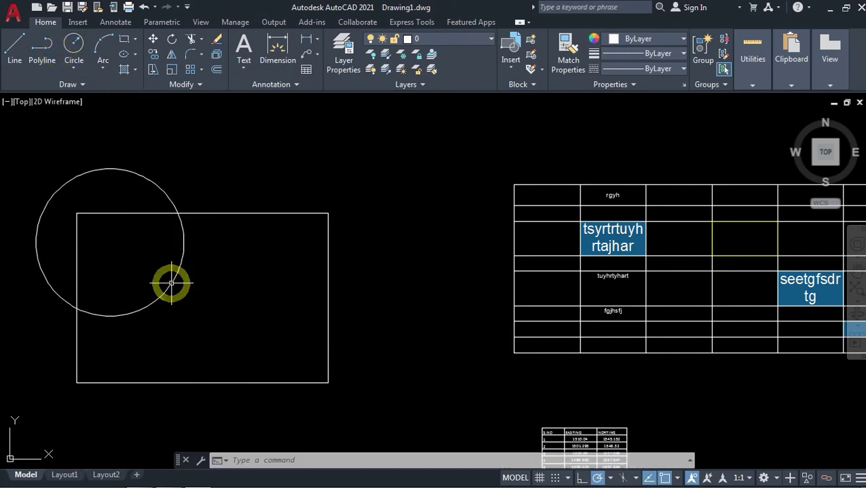
key(Return)
click(196, 298)
click(256, 332)
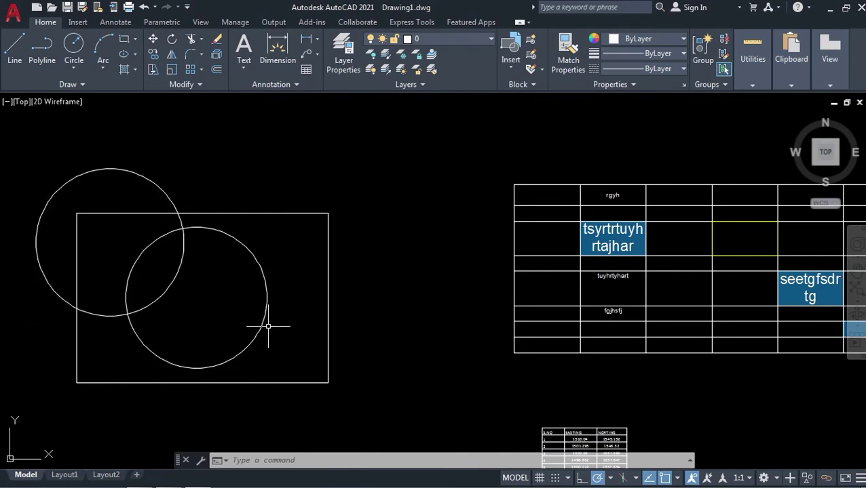
- Create a block named aass from the rectangle and two circles, with its base point just outside the rectangle's lower-left corner
text(B)
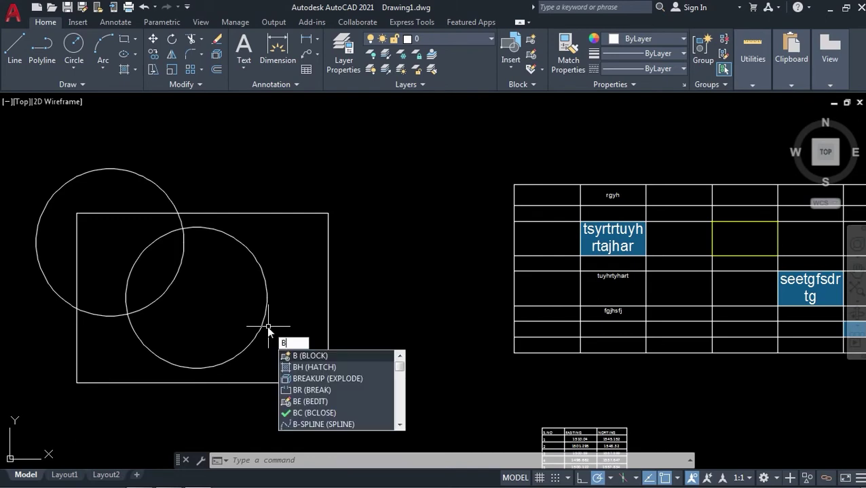
key(Return)
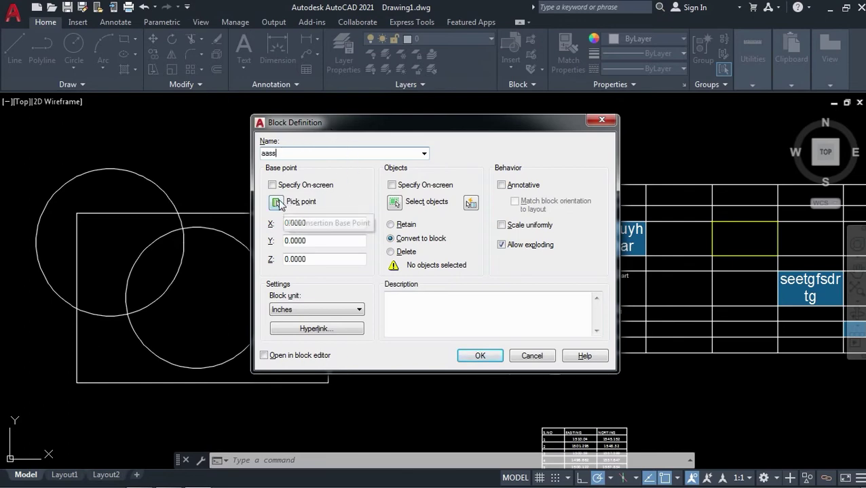
click(277, 203)
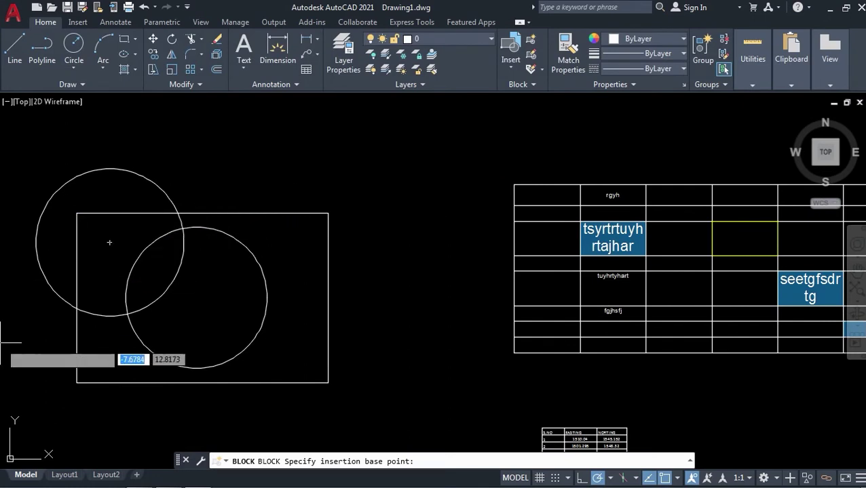
click(58, 392)
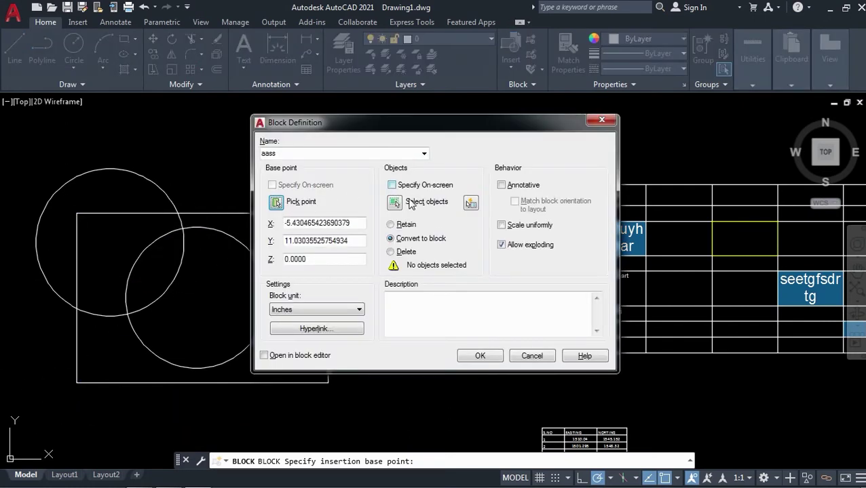
click(396, 203)
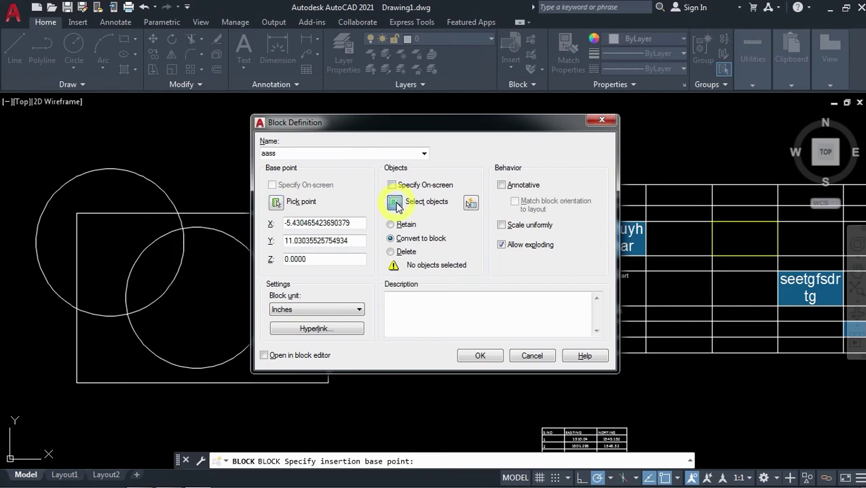
click(364, 119)
click(95, 359)
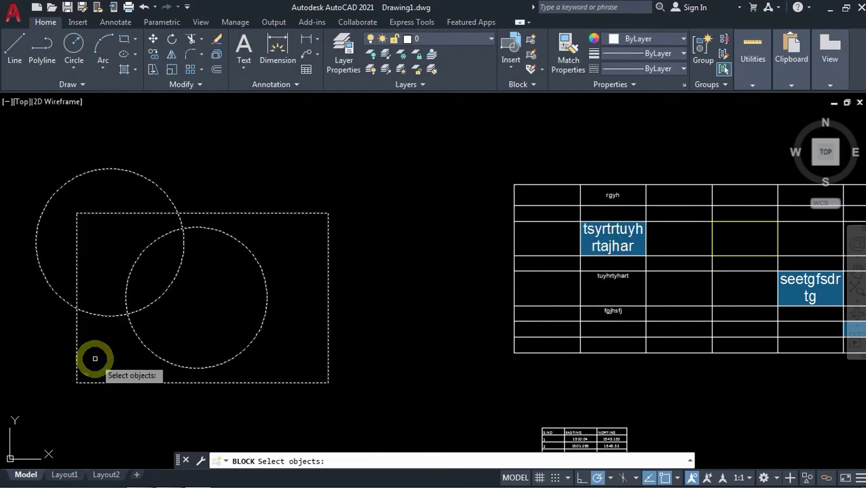
key(Return)
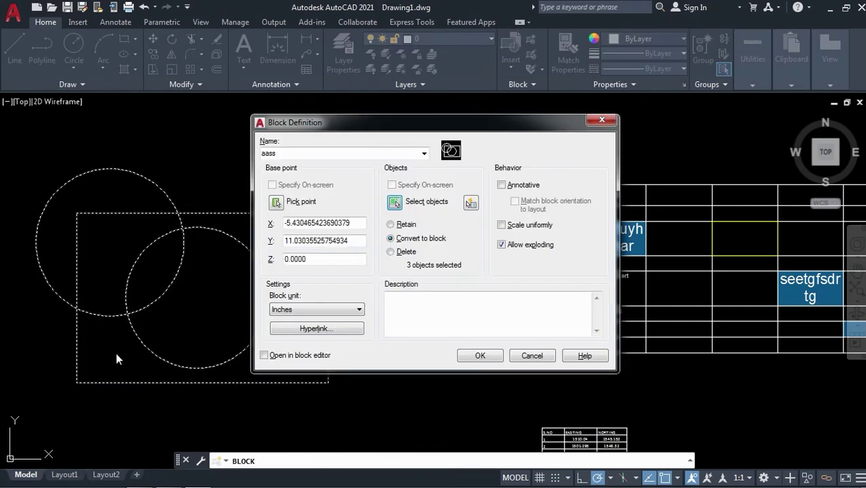
click(481, 356)
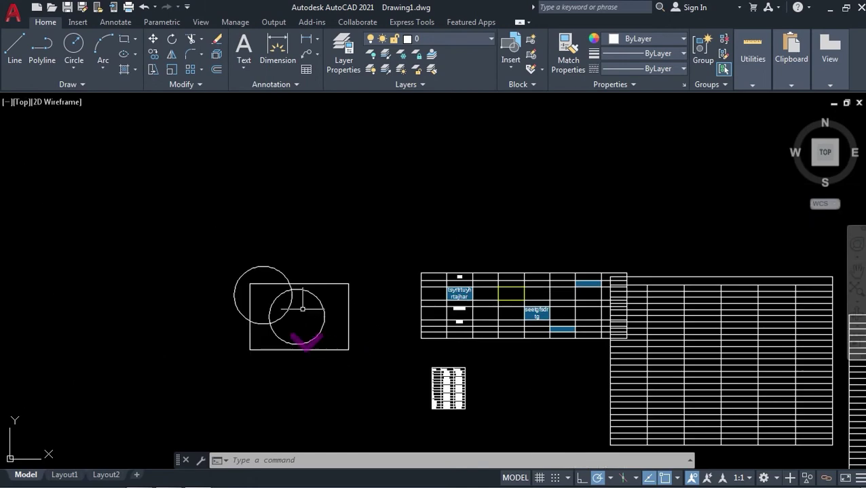
- Insert the block aass into cell E3 of the table with the filled cells, using AutoFit, rotation 0 and Top Left alignment
scroll(362, 329, down, 3)
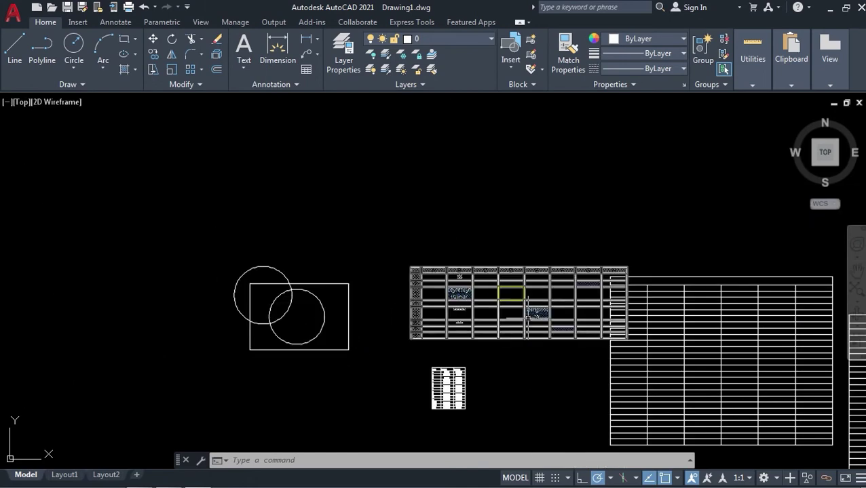
scroll(531, 318, up, 4)
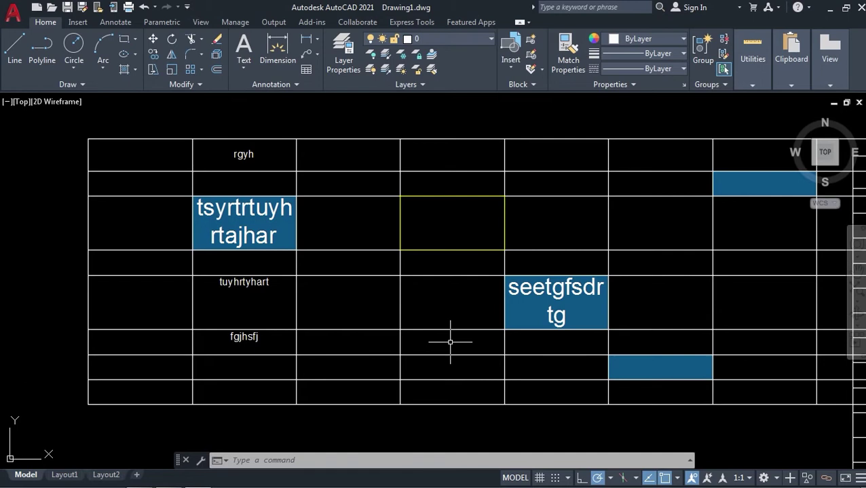
click(575, 230)
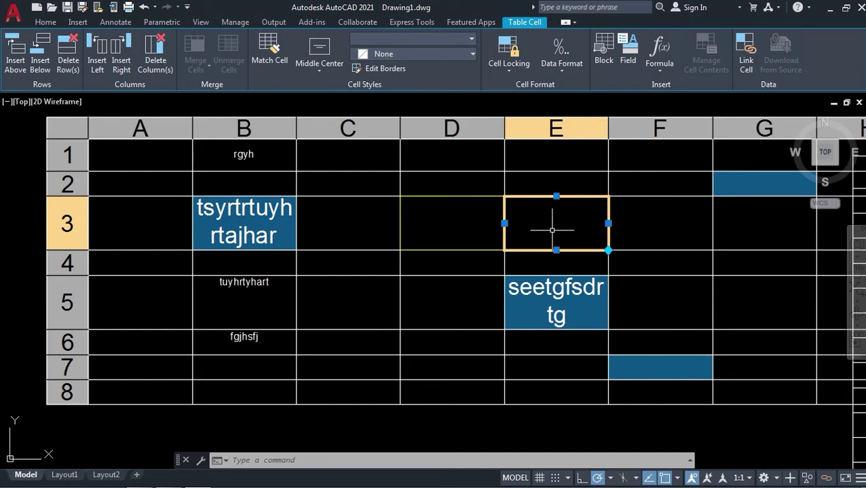
click(604, 55)
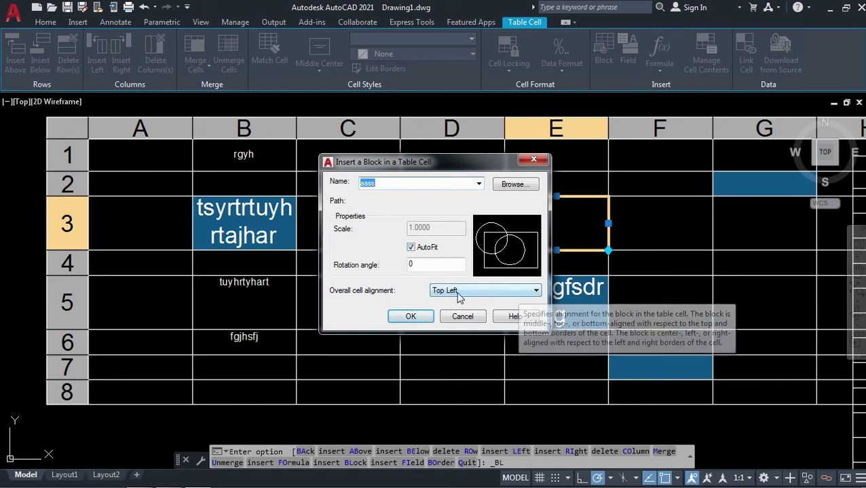
click(533, 291)
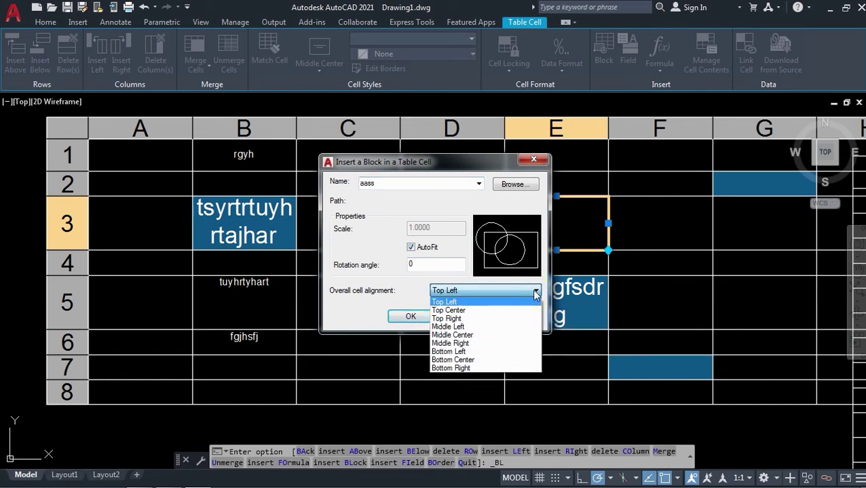
click(534, 292)
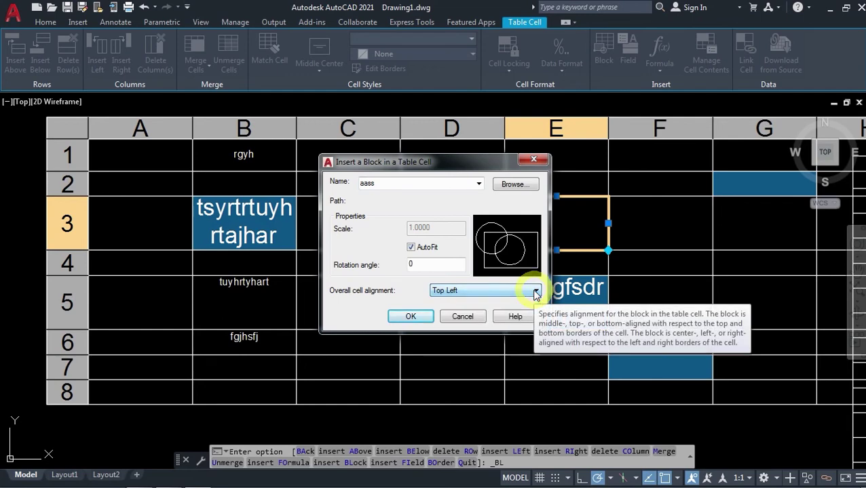
click(412, 317)
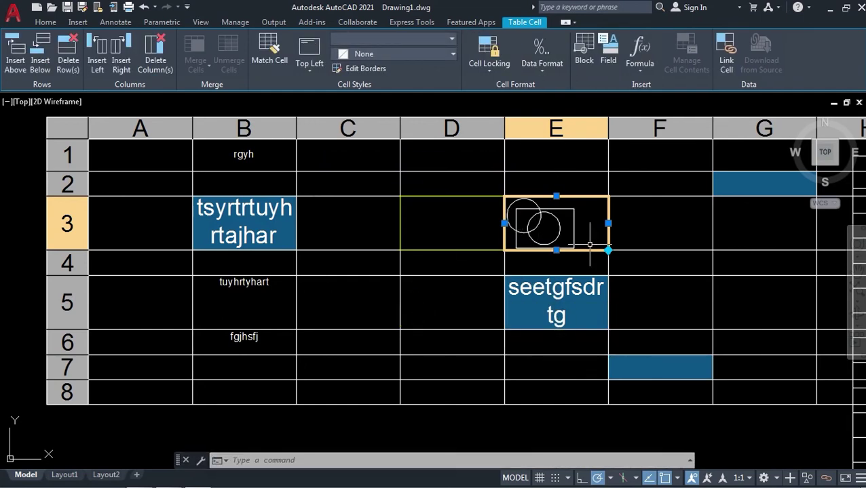
scroll(570, 198, up, 2)
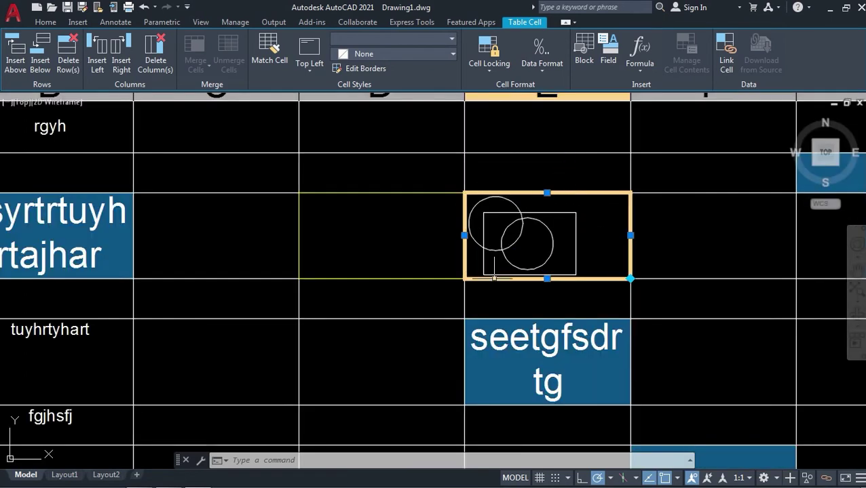
scroll(577, 276, down, 2)
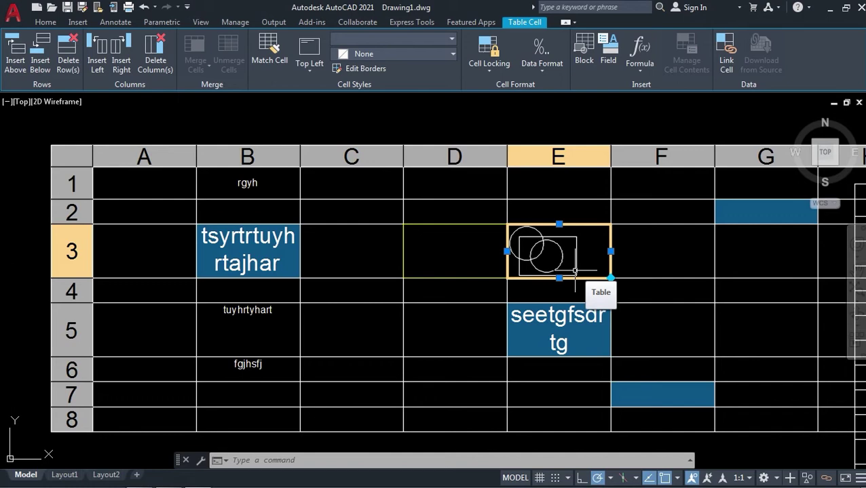
- Show the option to browse for a drawing file as the block for cell E3, and close it without inserting anything
click(587, 66)
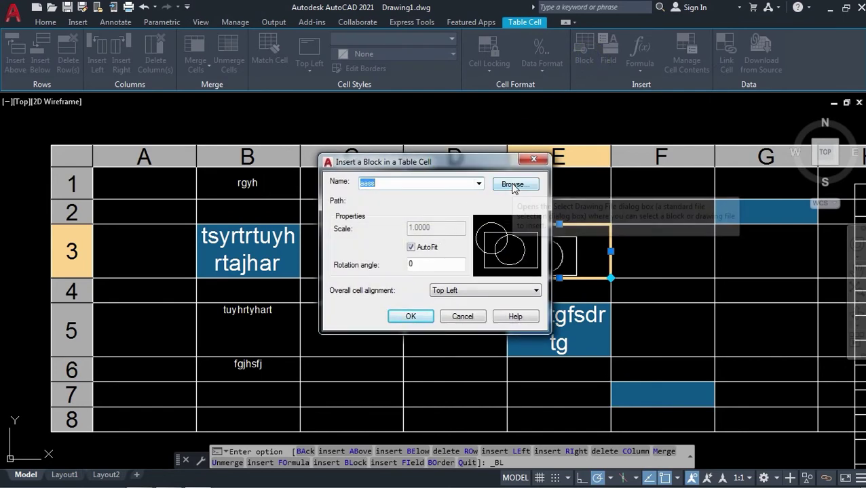
click(514, 185)
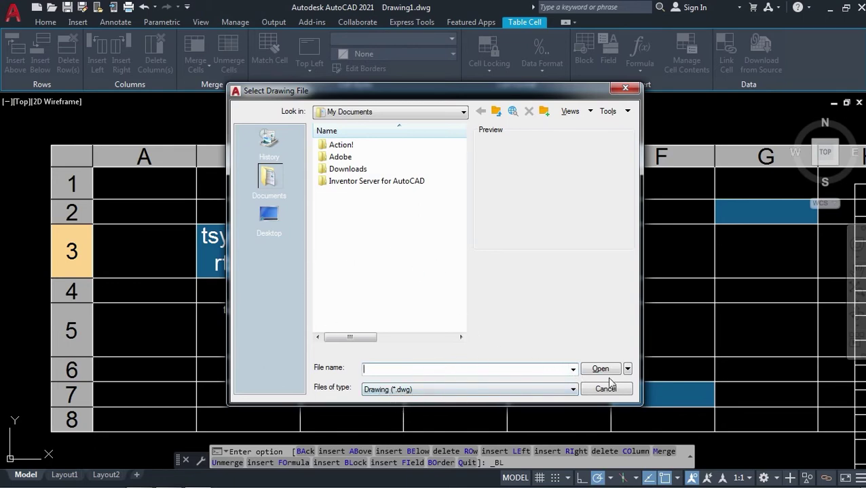
click(622, 90)
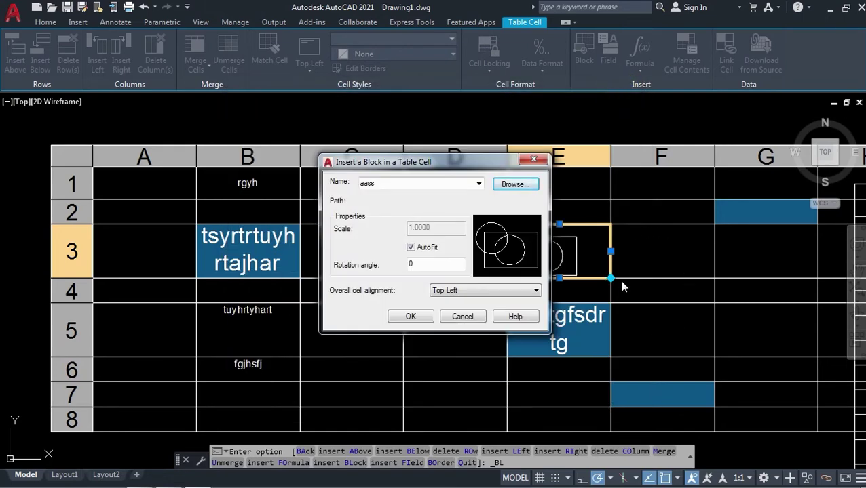
click(533, 159)
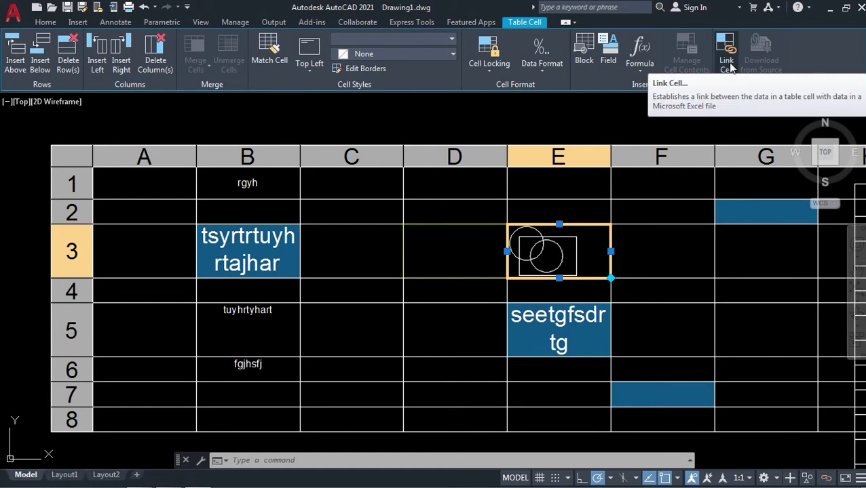
scroll(342, 331, down, 5)
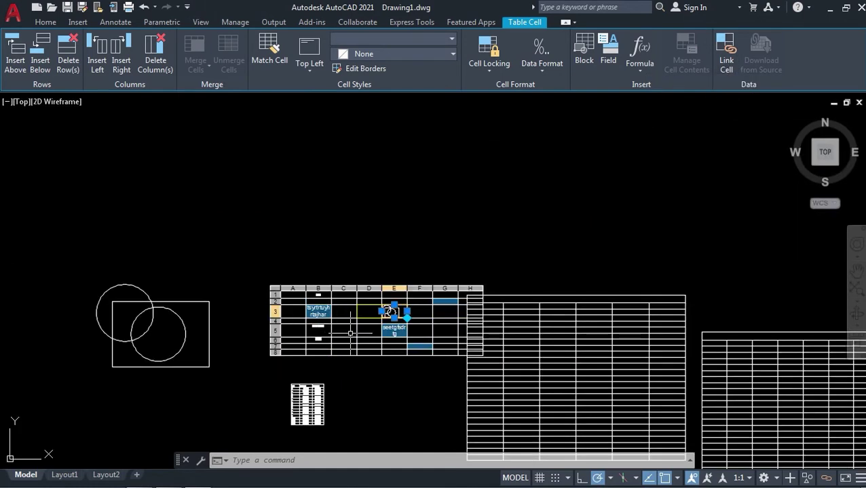
scroll(434, 347, up, 4)
scroll(410, 386, down, 6)
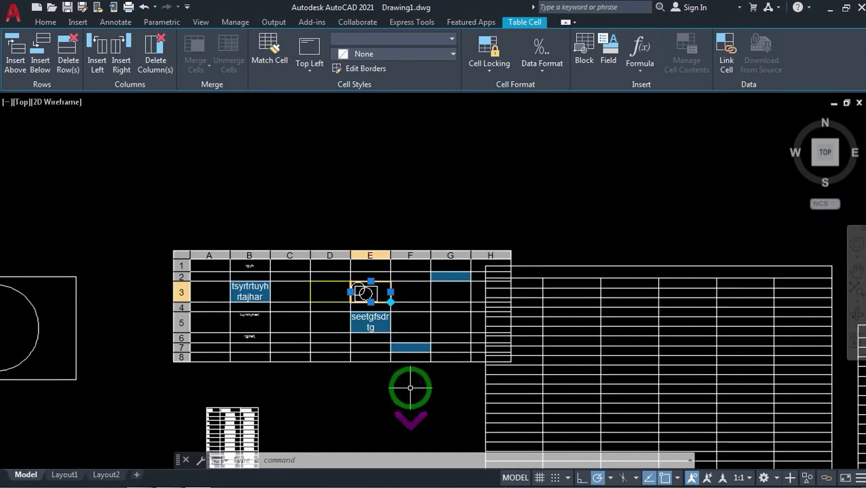
scroll(420, 353, up, 2)
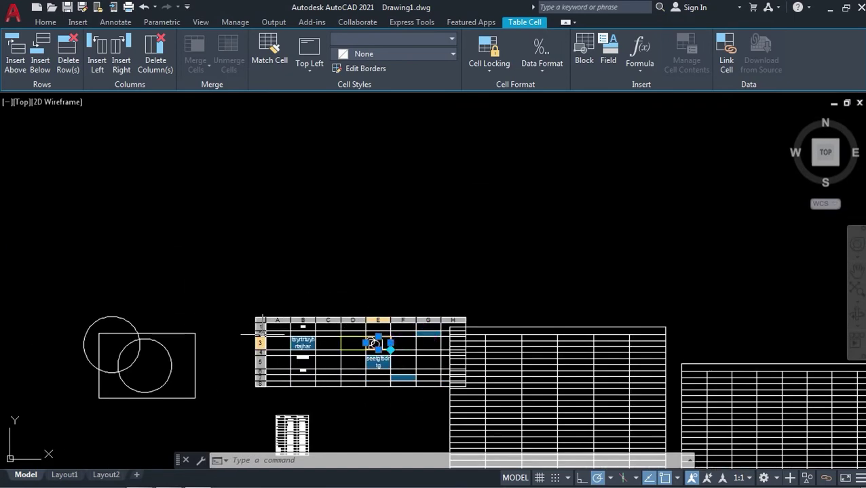
text(m)
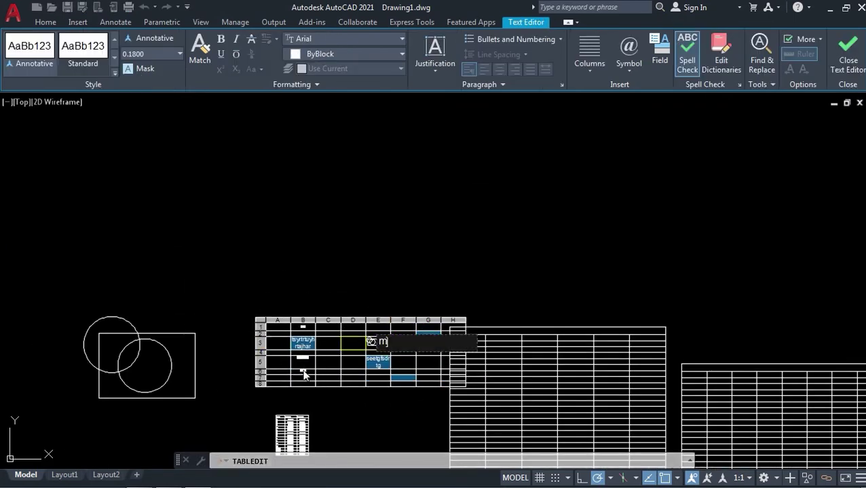
key(Escape)
key(Escape)
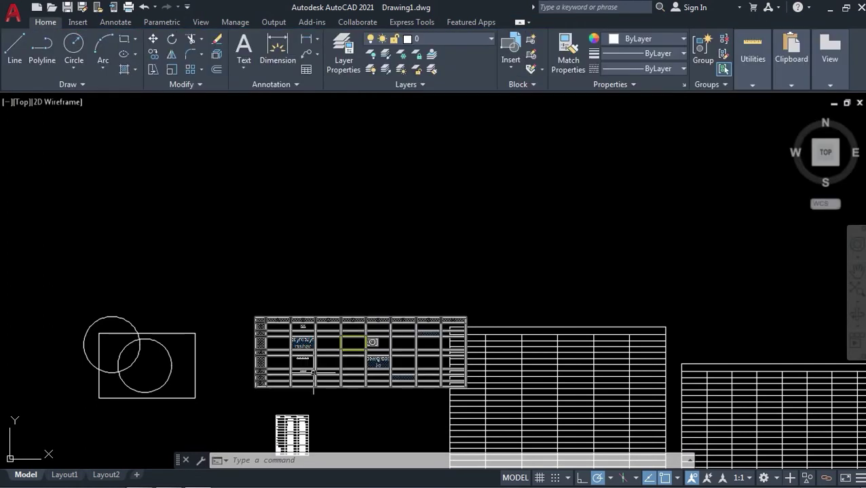
- Move the table with the filled cells up and to the left, clear of the large empty table it overlaps
text(m)
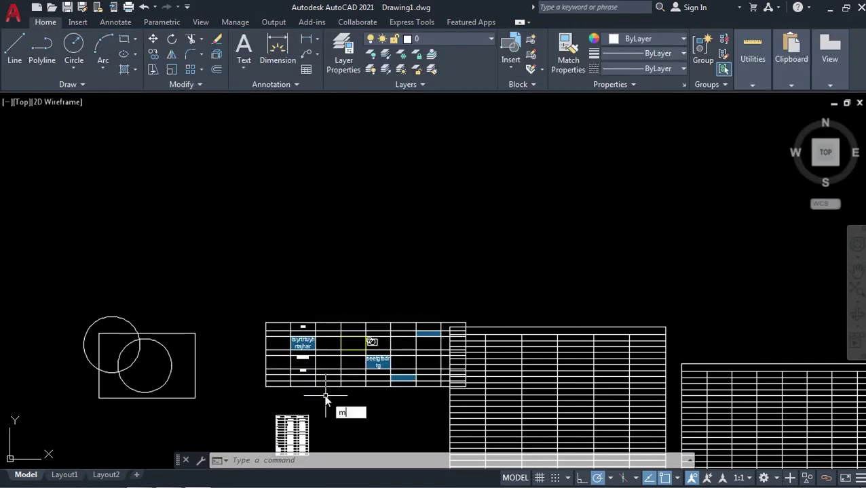
key(Return)
click(373, 292)
click(257, 320)
key(Return)
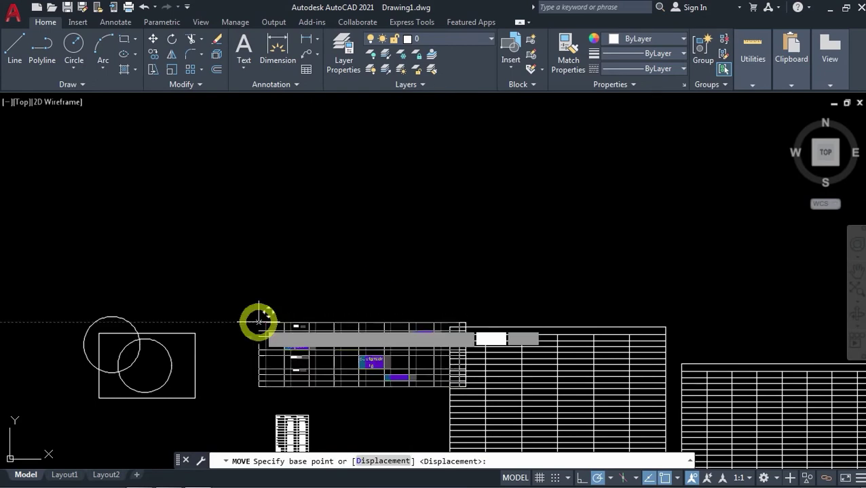
click(258, 322)
click(203, 199)
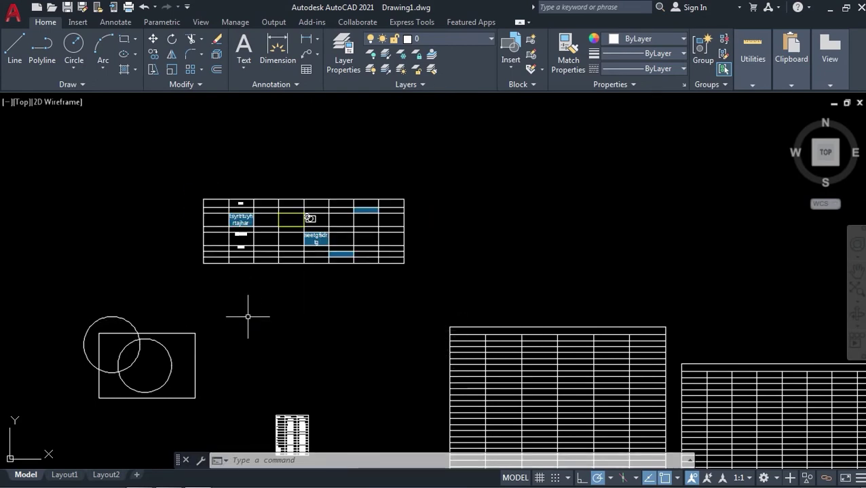
- Start a new Excel data link named gh for cell B7 of the table with the filled cells
scroll(243, 247, up, 4)
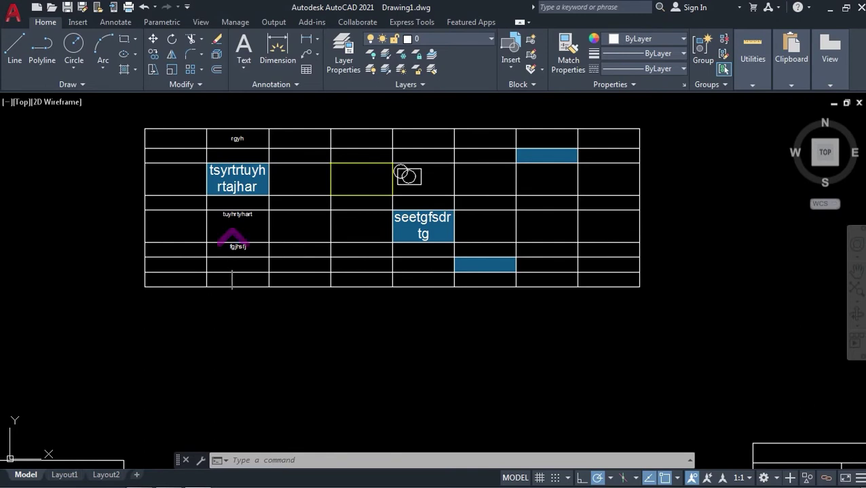
scroll(232, 263, up, 2)
click(237, 262)
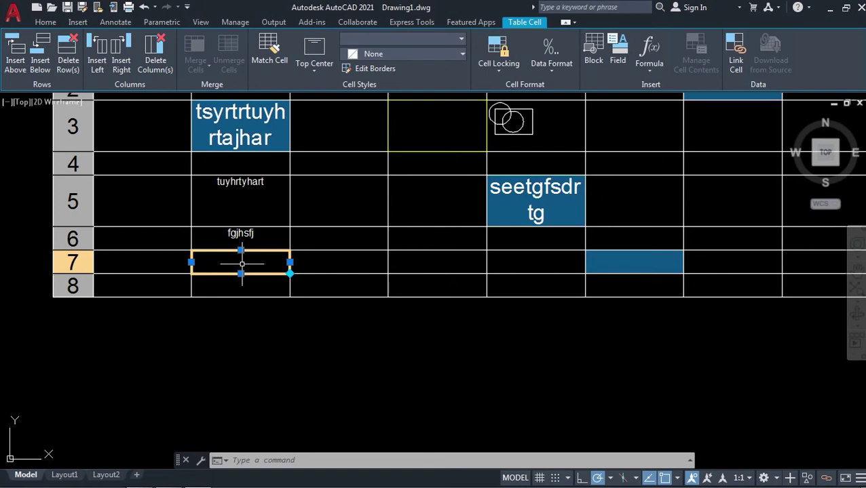
scroll(242, 264, down, 3)
scroll(344, 420, down, 2)
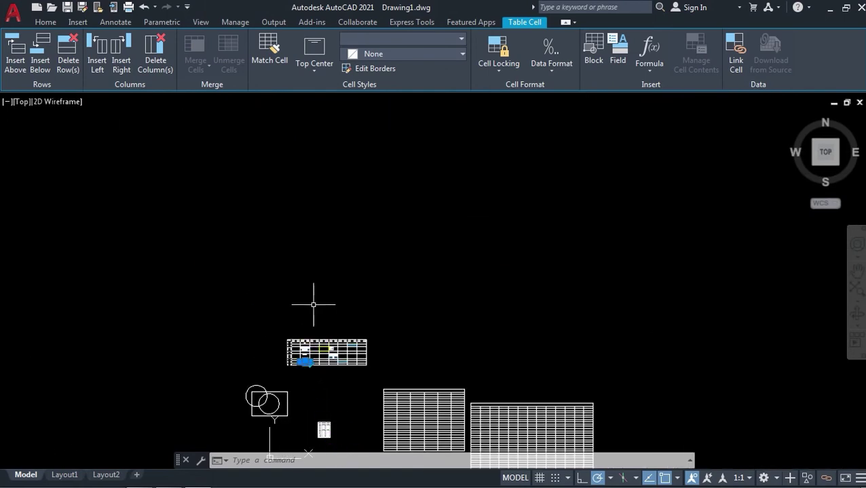
scroll(323, 430, up, 10)
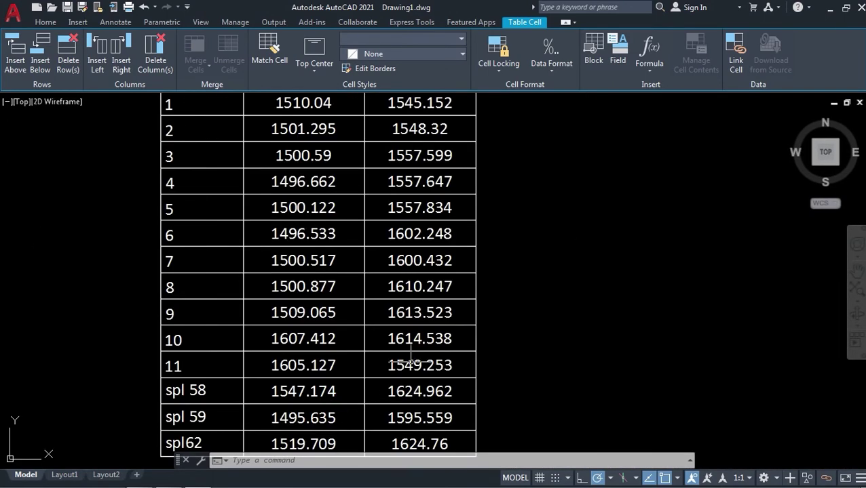
scroll(410, 358, down, 2)
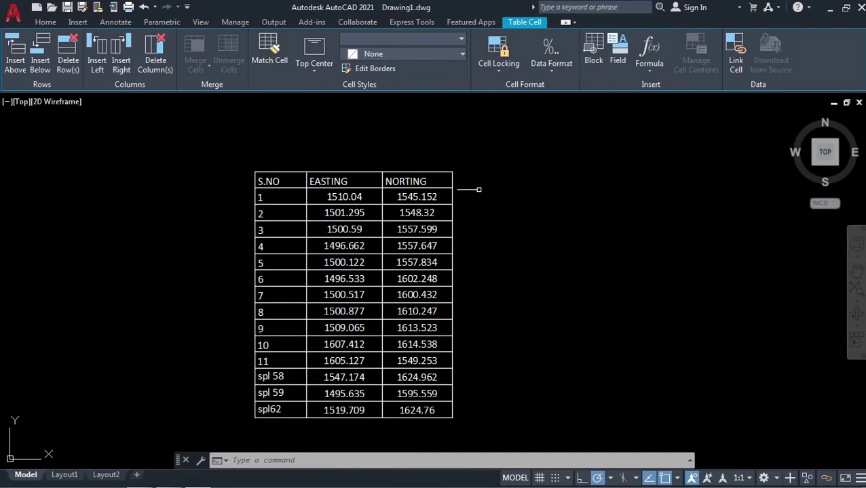
scroll(461, 397, down, 7)
scroll(396, 200, up, 2)
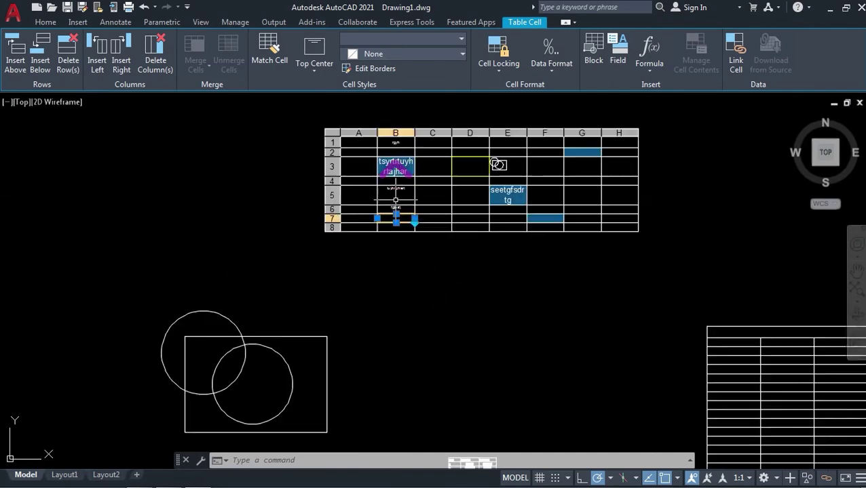
scroll(396, 201, up, 4)
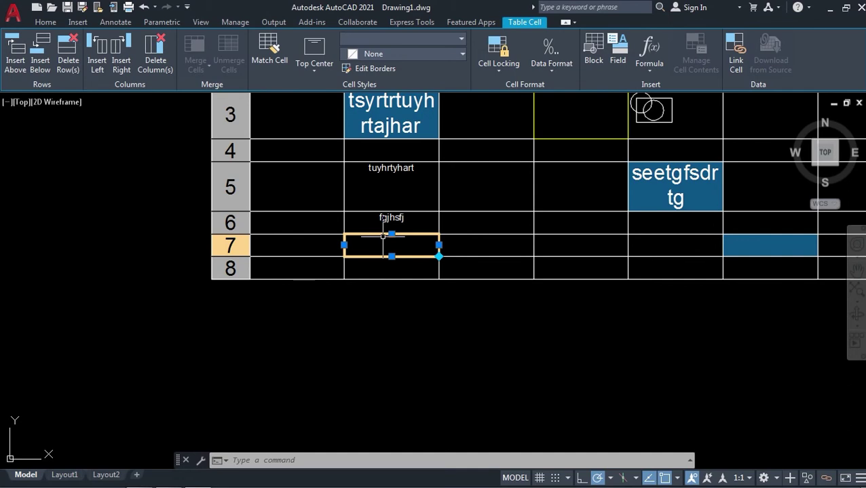
click(736, 62)
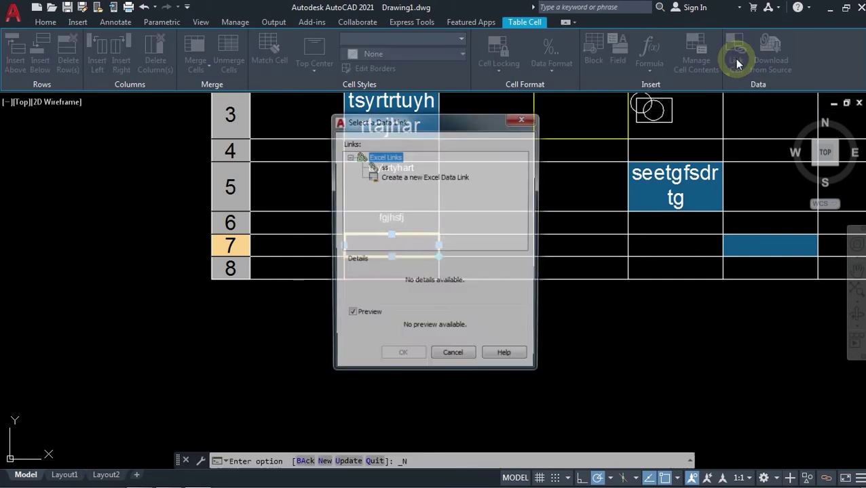
click(391, 177)
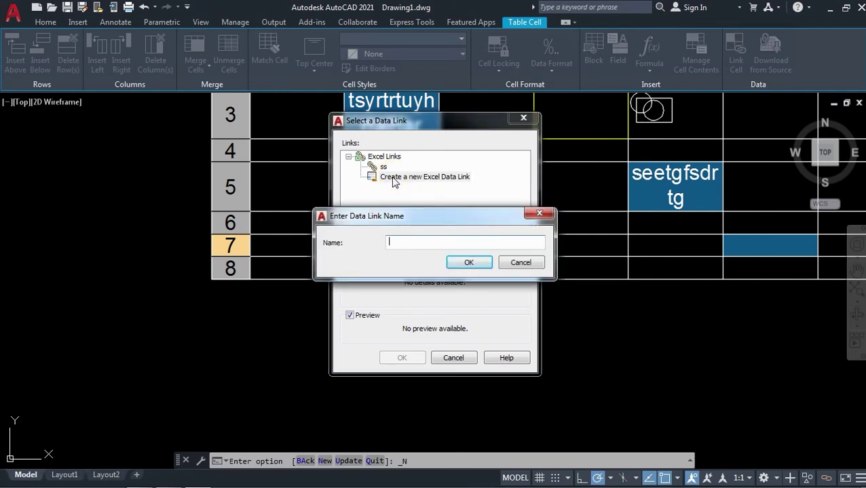
text(gh)
click(469, 262)
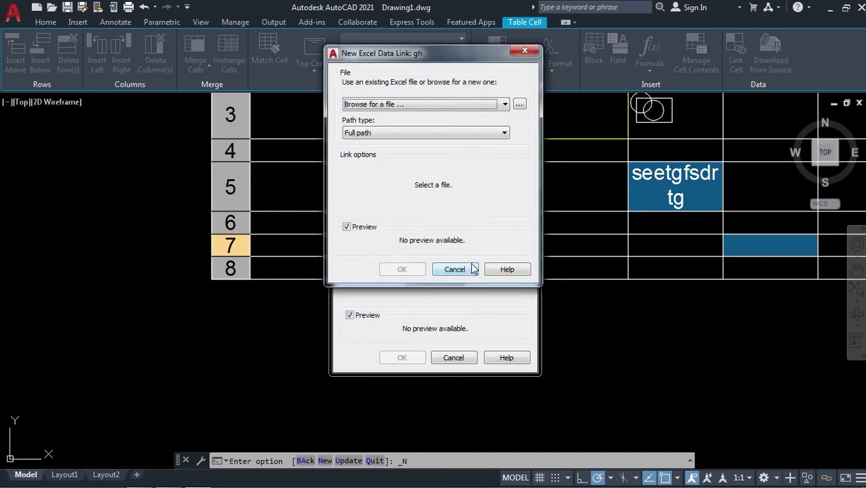
- Set PROJECT2.xlsx from the Desktop as the source of data link gh, linking the entire Sheet1 with a full path
click(519, 105)
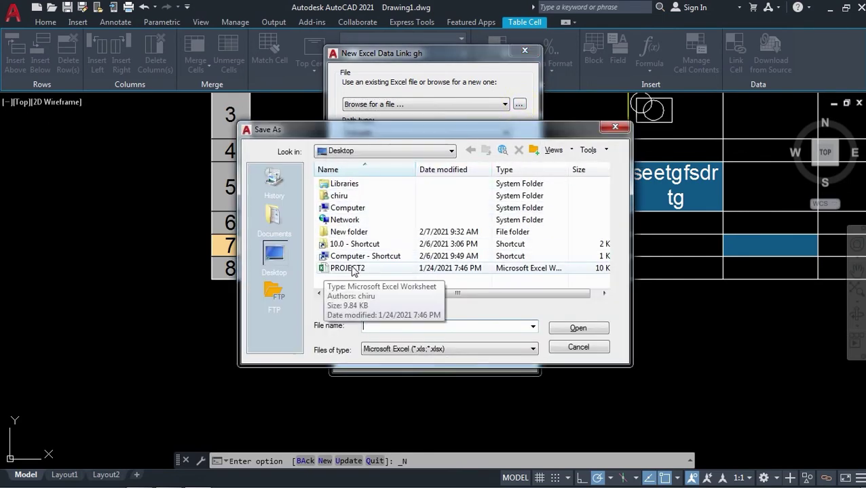
click(347, 269)
click(585, 330)
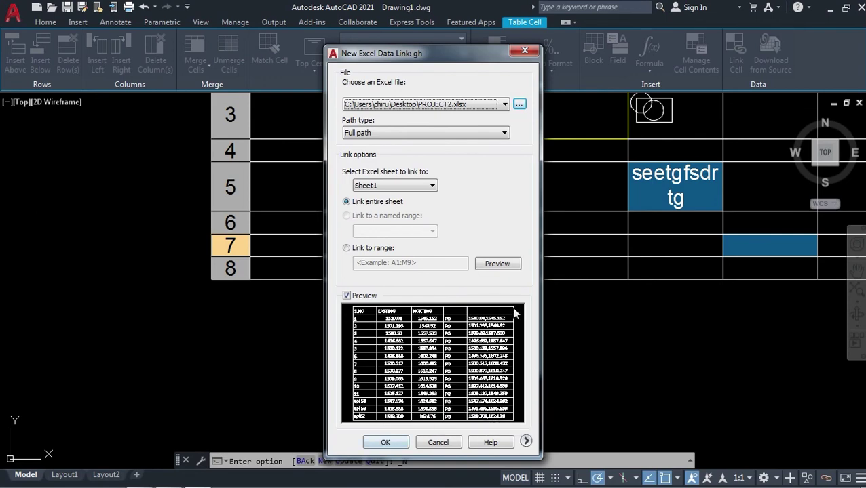
click(384, 443)
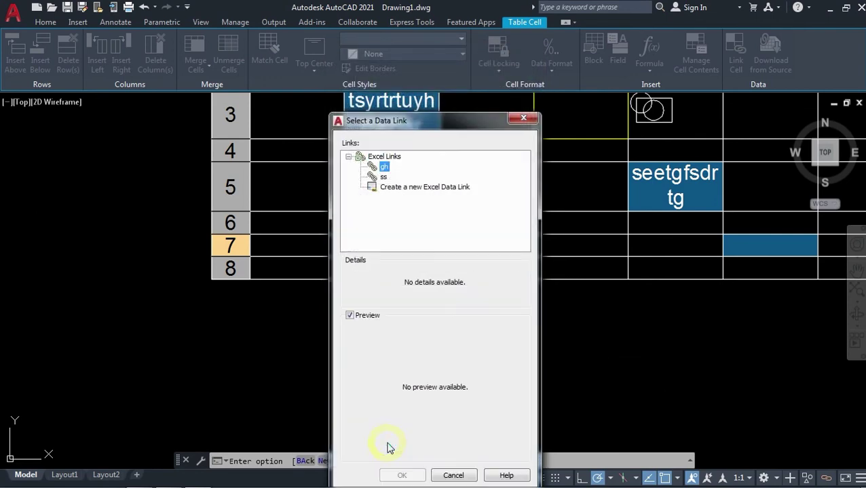
- Apply the data link gh to cell B7 so the spreadsheet data fills the table from there, and deselect the table
drag(493, 125, 490, 54)
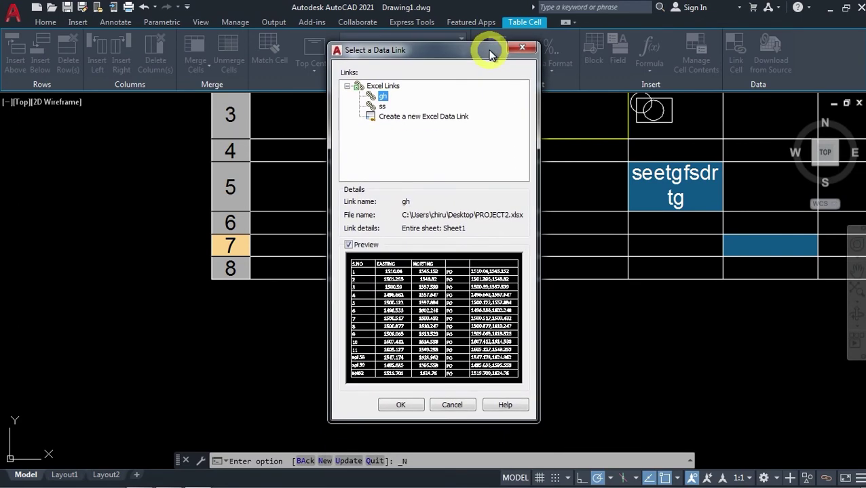
click(400, 405)
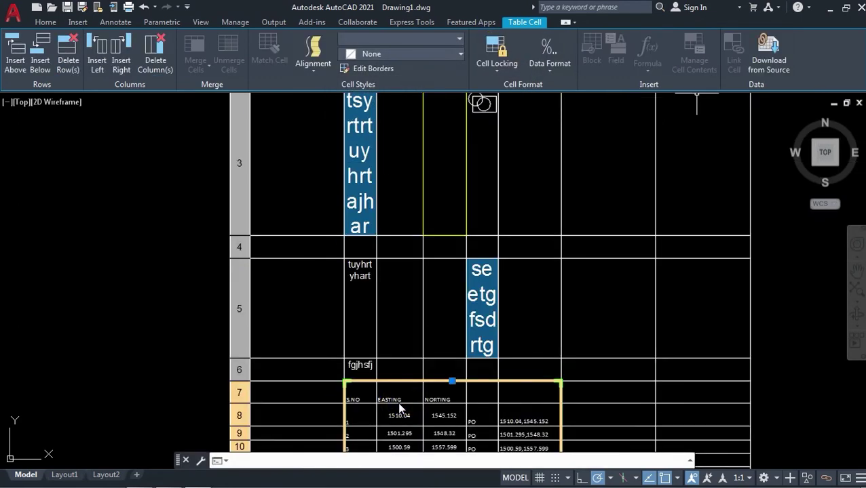
scroll(424, 396, down, 3)
scroll(293, 231, up, 4)
key(Escape)
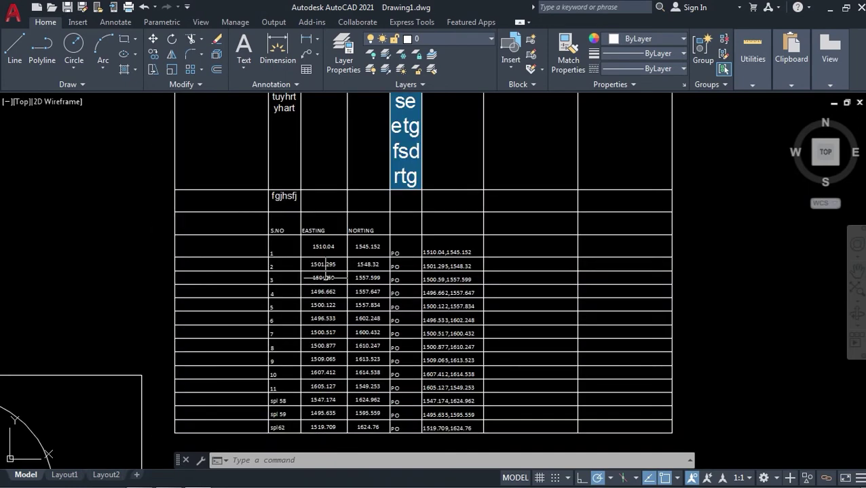
- Examine the data link details of the newly linked cells, starting from the EASTING cell in table row 10
click(324, 278)
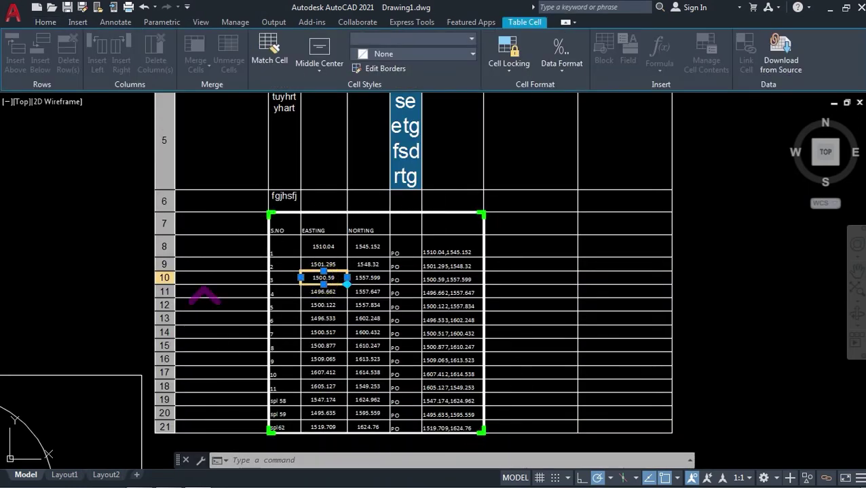
scroll(206, 323, up, 2)
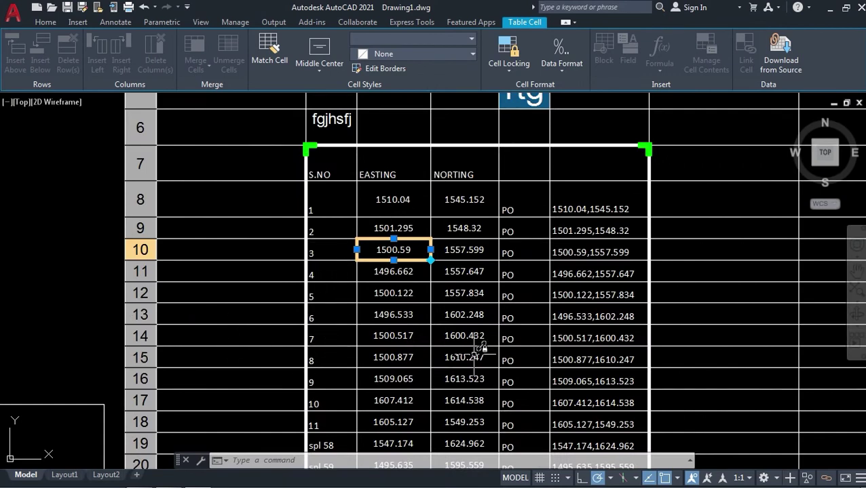
scroll(475, 340, down, 2)
mouse_move(483, 340)
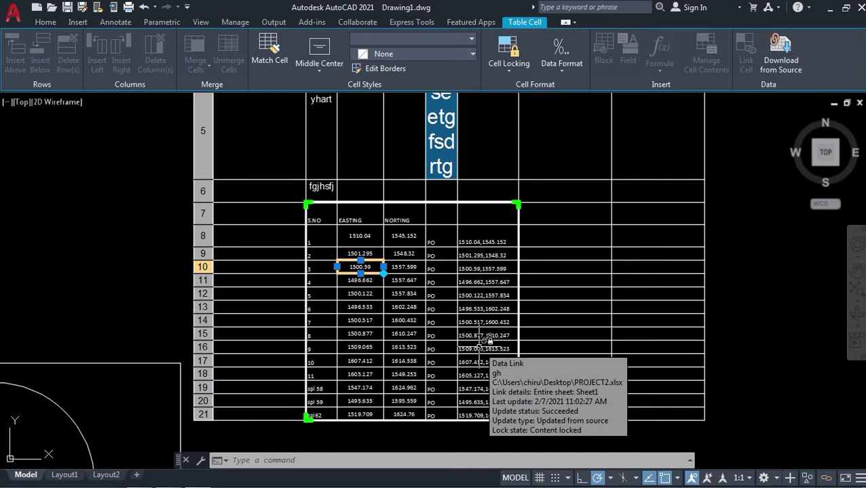
key(Escape)
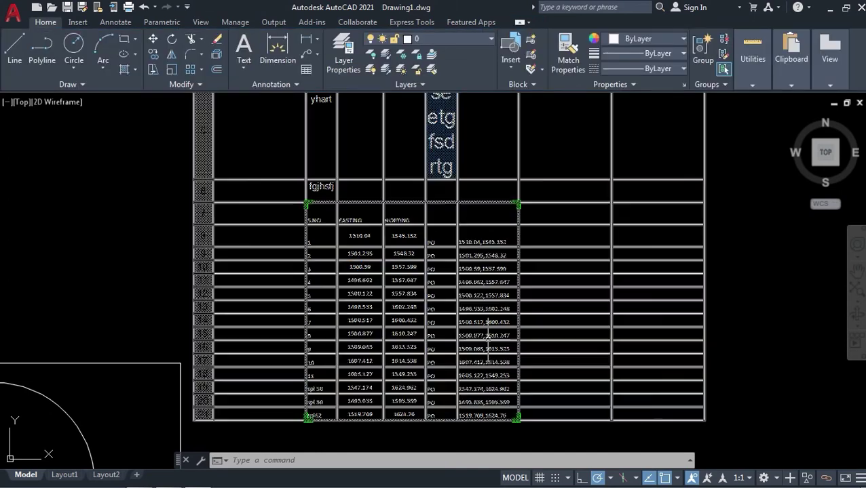
- Unlock the EASTING cell of S.NO 7 in the separate three-column linked table
scroll(486, 339, down, 3)
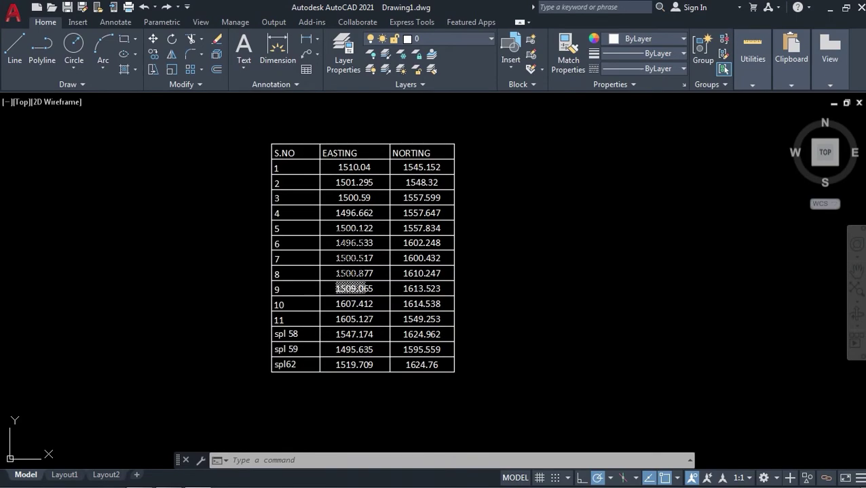
scroll(355, 251, up, 4)
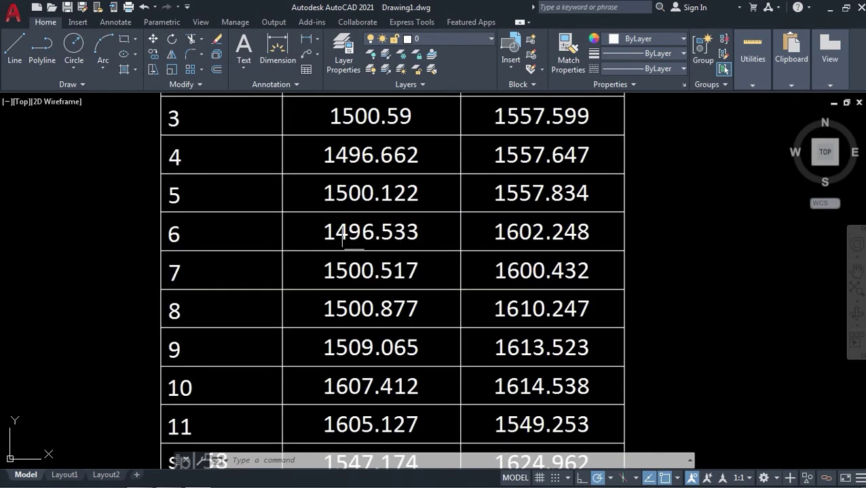
click(356, 270)
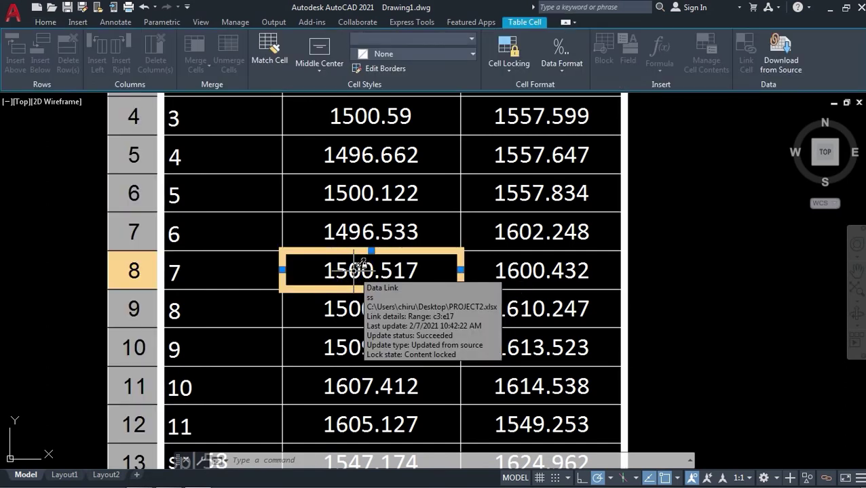
click(427, 271)
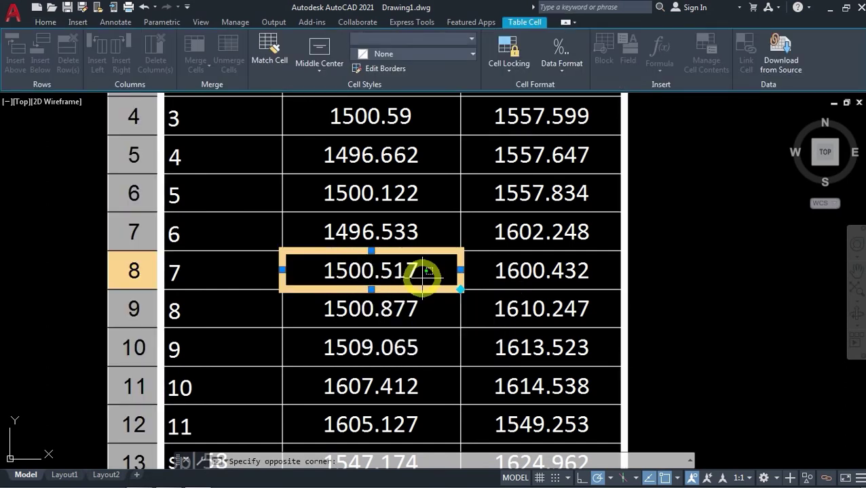
click(422, 277)
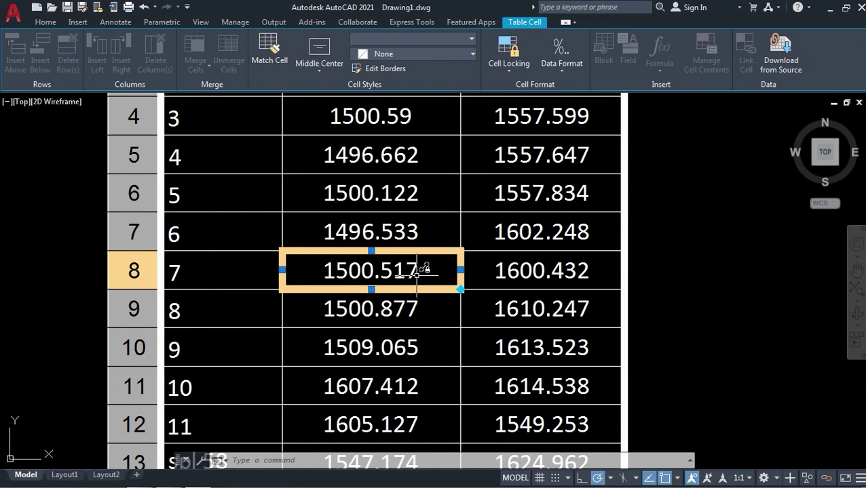
mouse_move(427, 279)
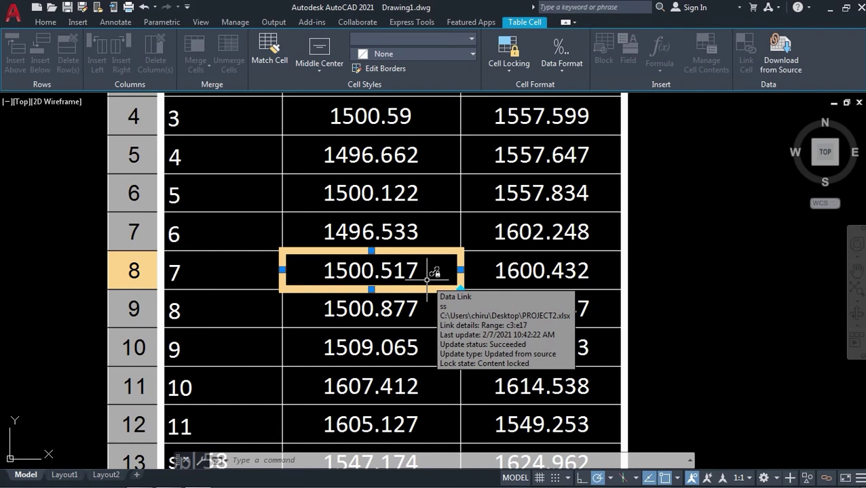
click(509, 72)
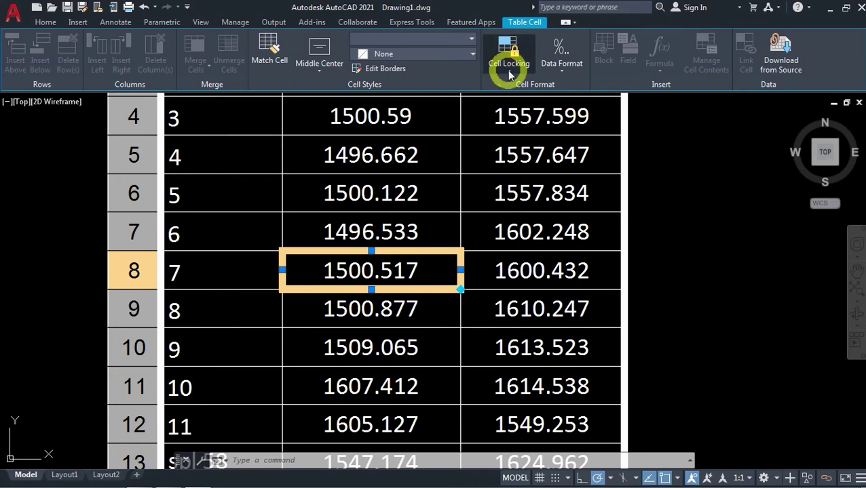
click(517, 84)
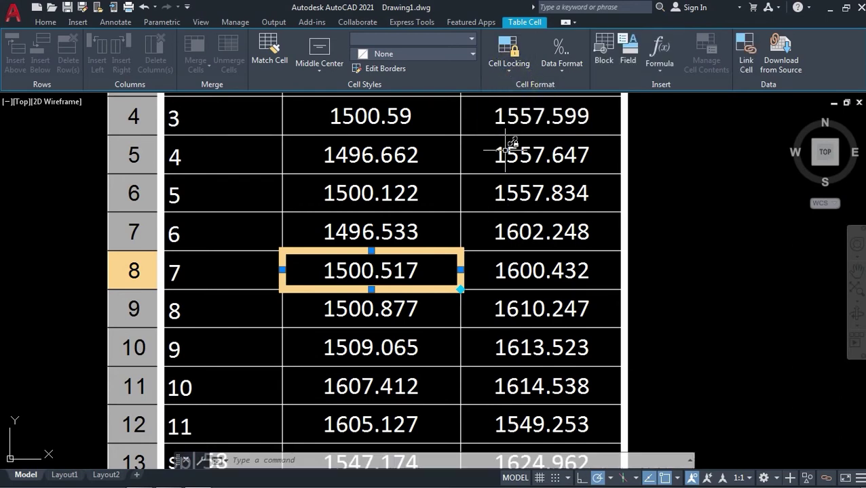
- Replace the content of the EASTING cell for S.NO 7 with dhsgf and close the text editor
double_click(411, 271)
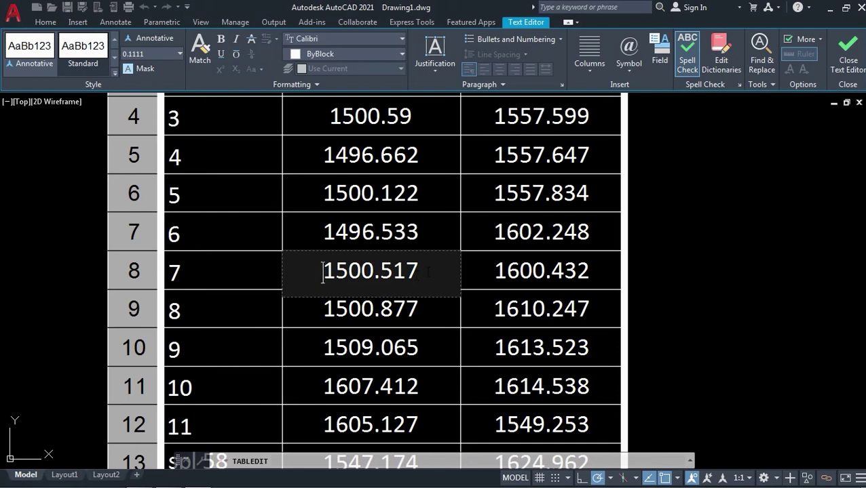
drag(426, 270, 315, 281)
text(dhsgf)
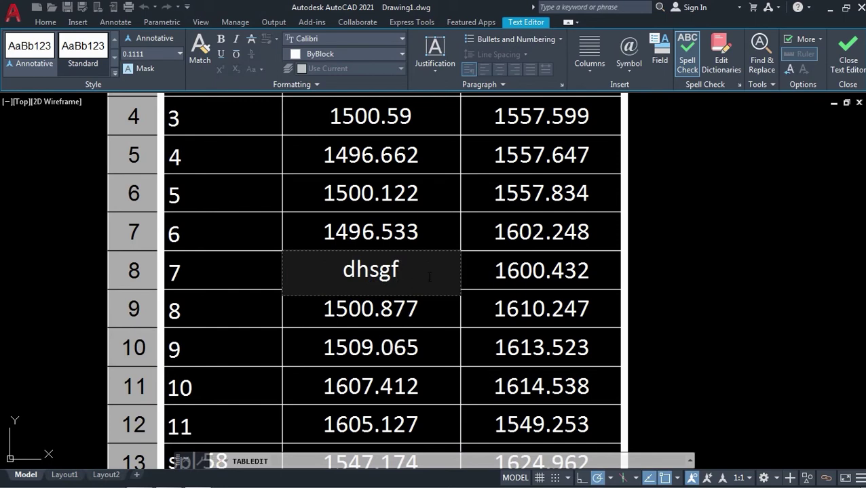
key(Escape)
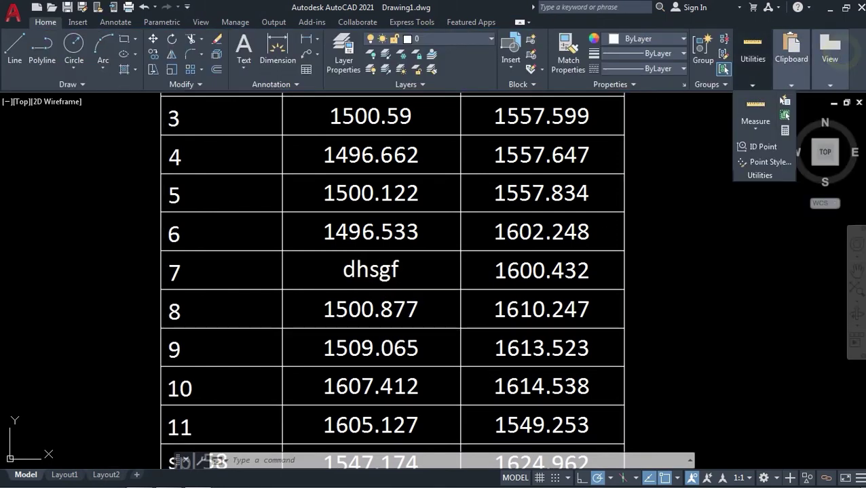
- Review the data link details of the three-column table with the dhsgf cell selected, and switch to the PROJECT2 workbook in Excel
scroll(603, 298, down, 4)
scroll(631, 316, up, 2)
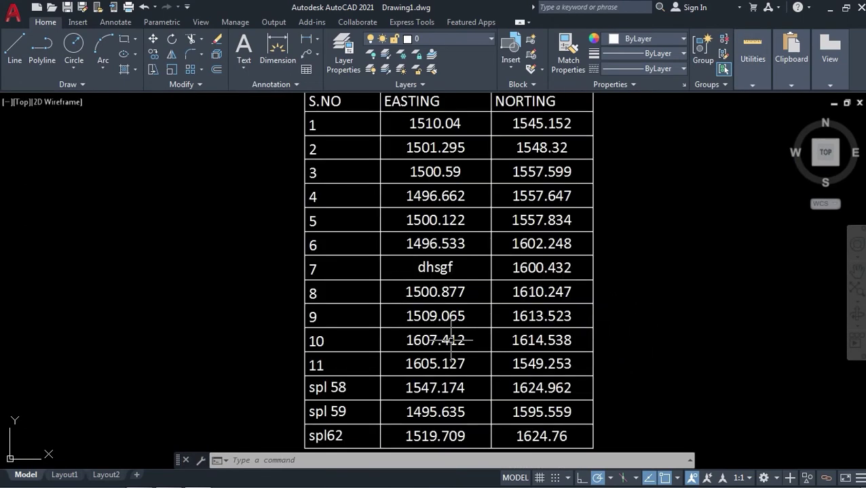
click(442, 269)
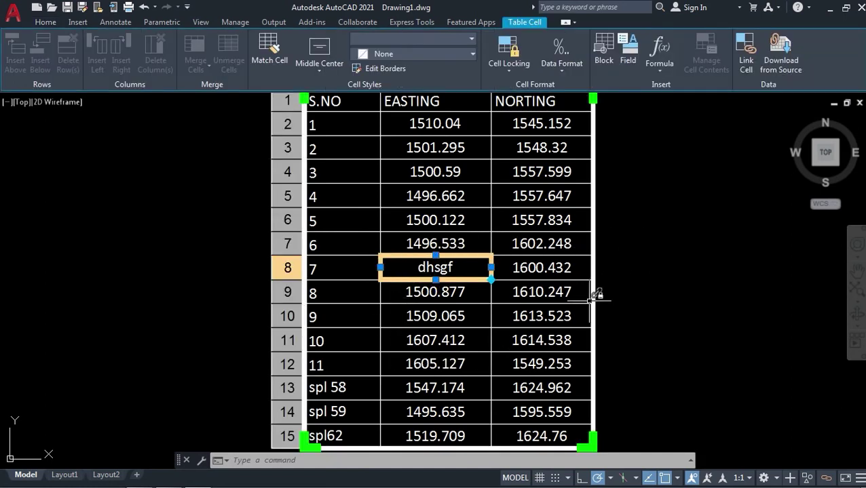
mouse_move(589, 301)
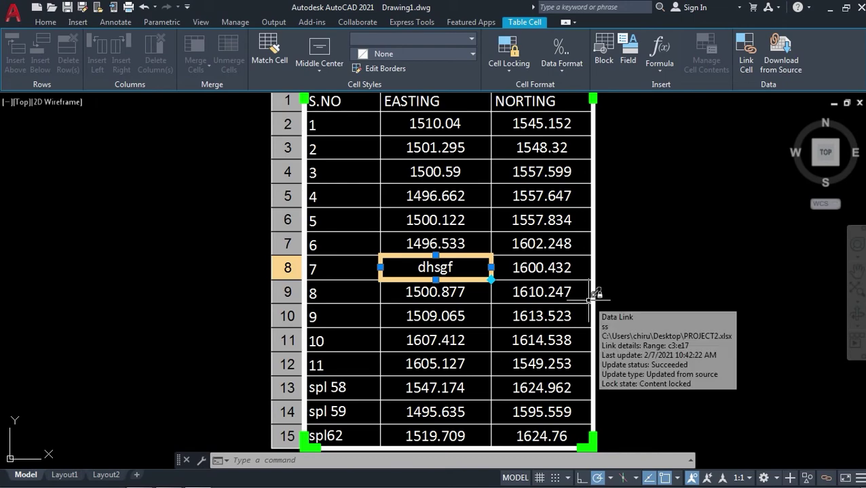
click(826, 8)
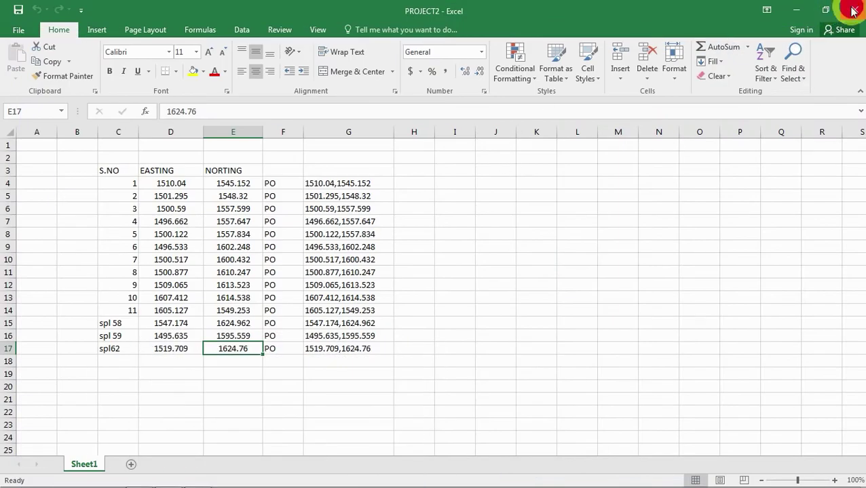
- Close the PROJECT2 workbook in Excel and switch back to the drawing in AutoCAD
click(854, 9)
click(427, 265)
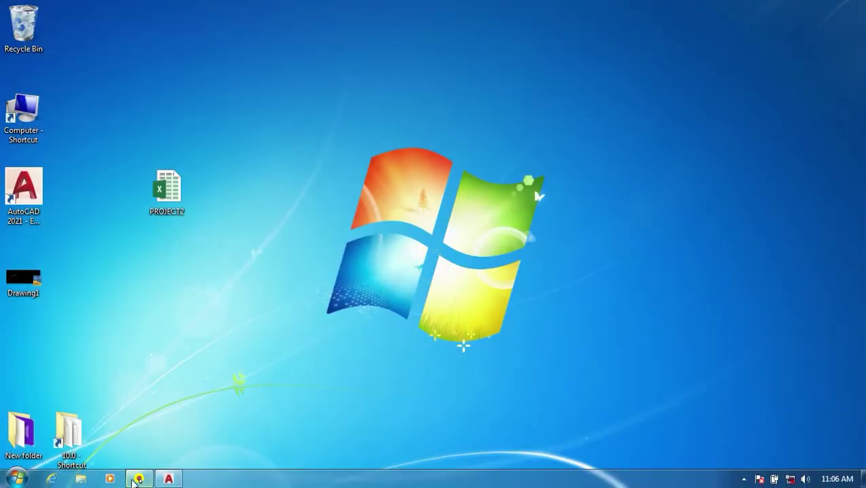
click(168, 484)
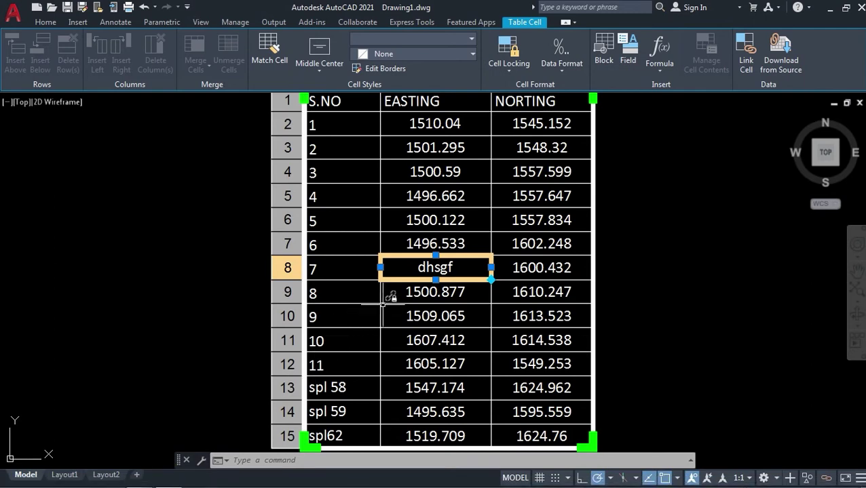
- Select the whole three-column linked table and write its data links to the external source
click(718, 141)
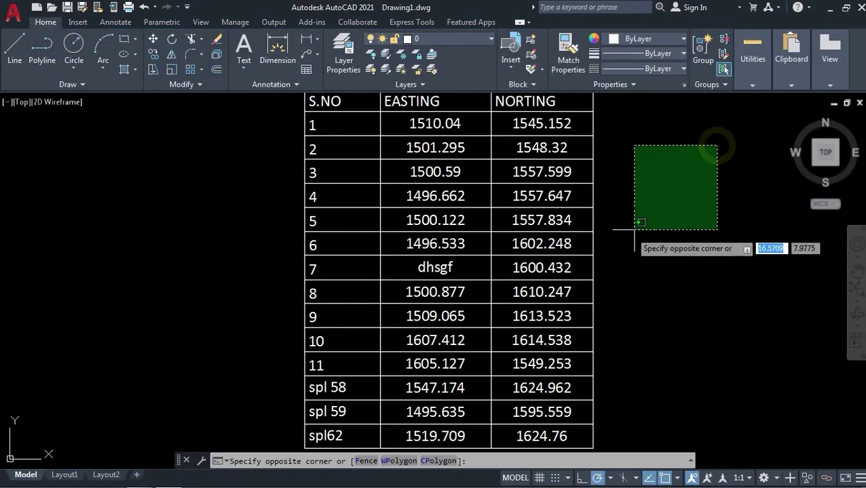
click(324, 360)
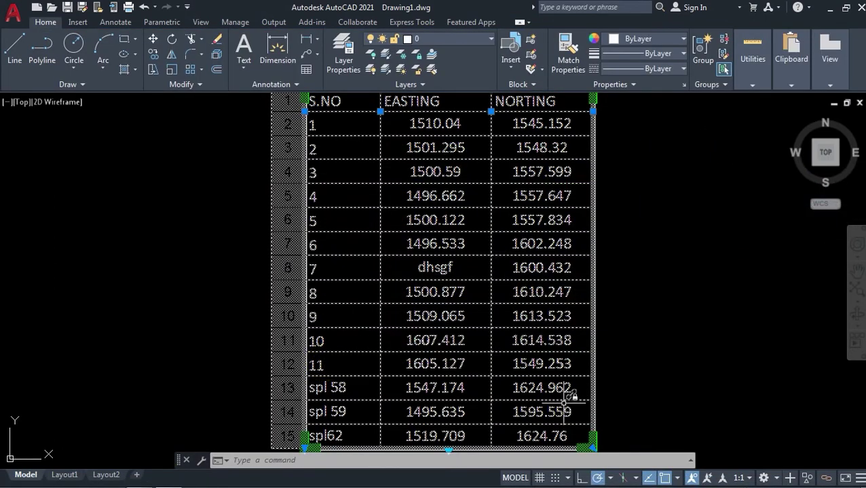
right_click(368, 307)
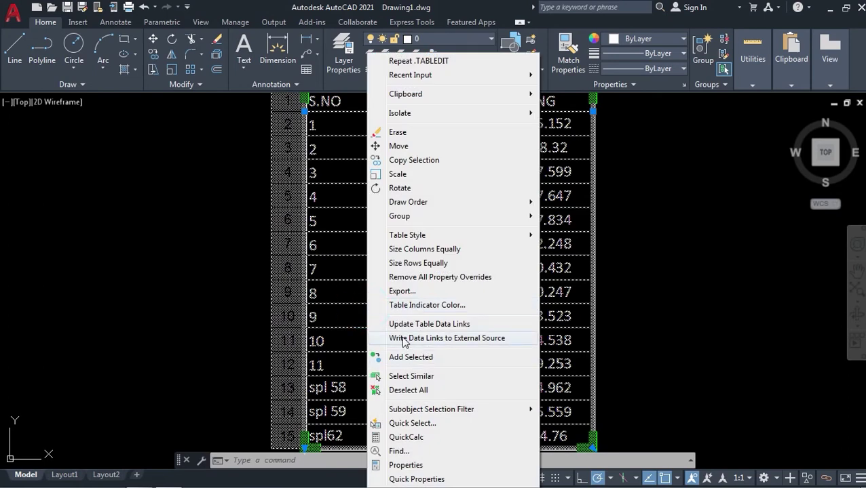
click(451, 341)
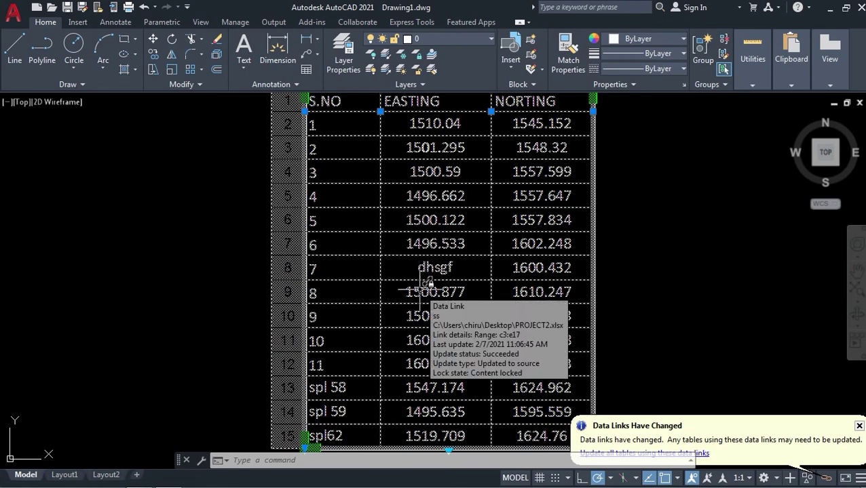
- Open the PROJECT2 workbook from the desktop in a maximized Excel window and examine cell D10 up close
click(832, 8)
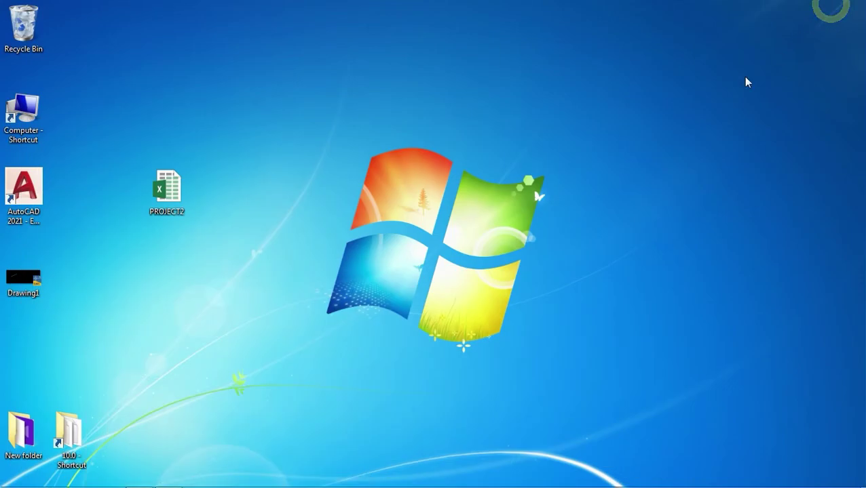
double_click(168, 193)
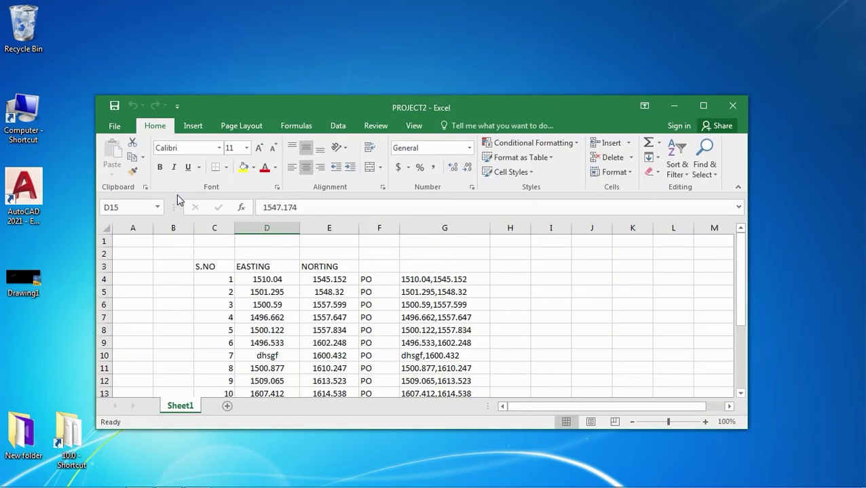
click(702, 105)
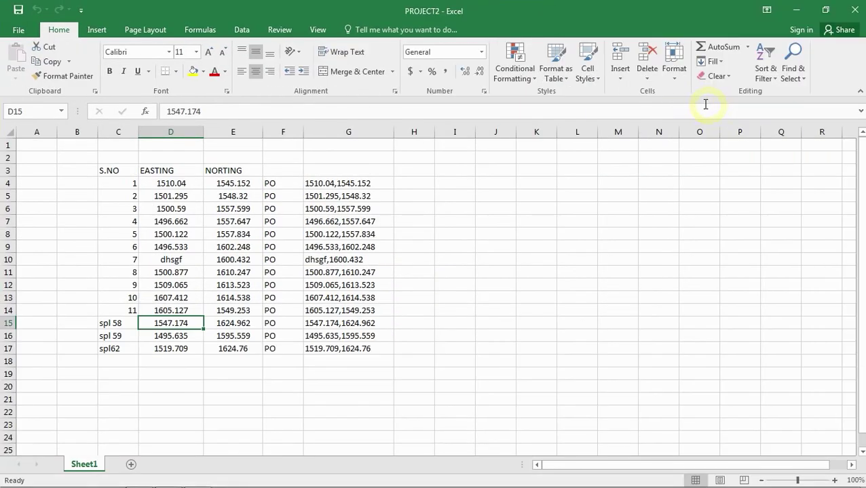
click(167, 264)
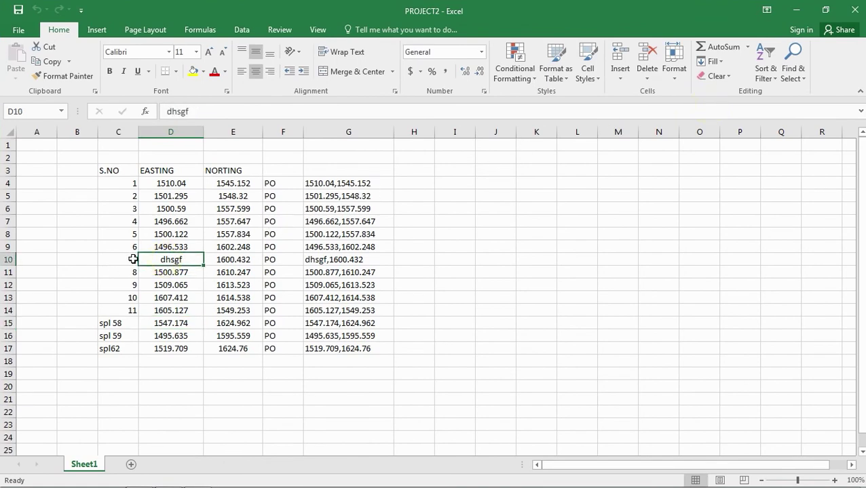
ctrl+scroll(133, 259, up, 7)
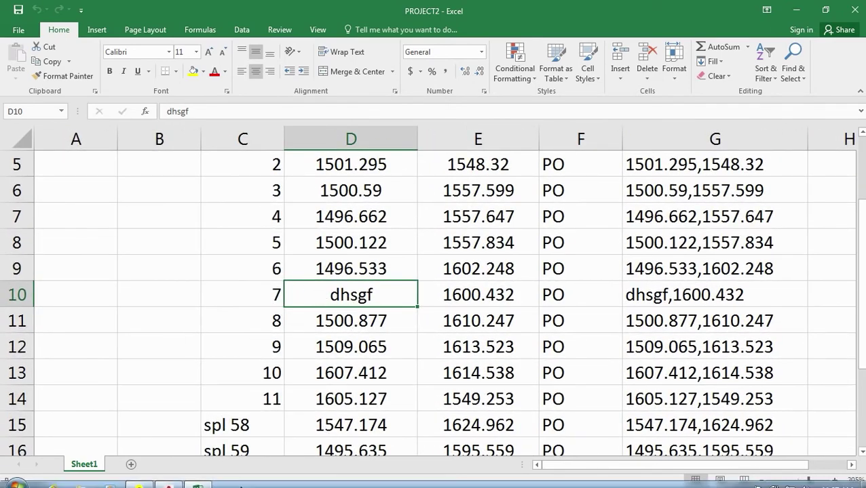
- Compare the EASTING cell for S.NO 7 in the AutoCAD table with cell D10 in Excel, ending in the workbook
click(170, 478)
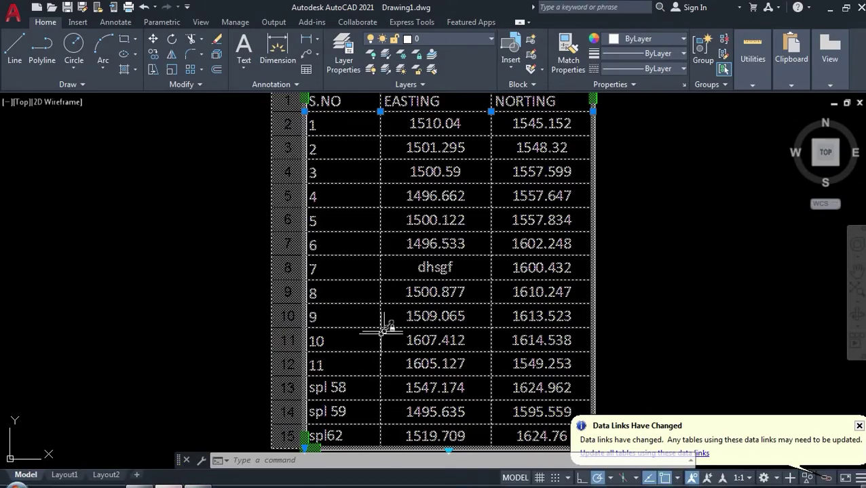
click(430, 270)
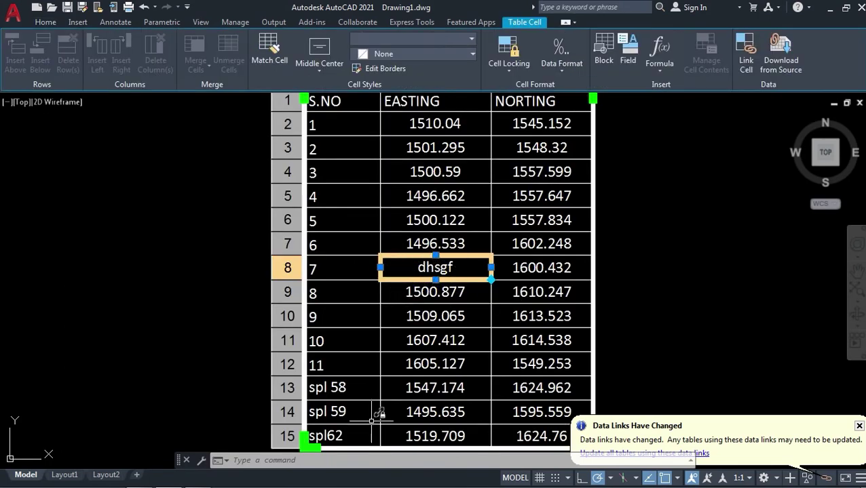
click(198, 481)
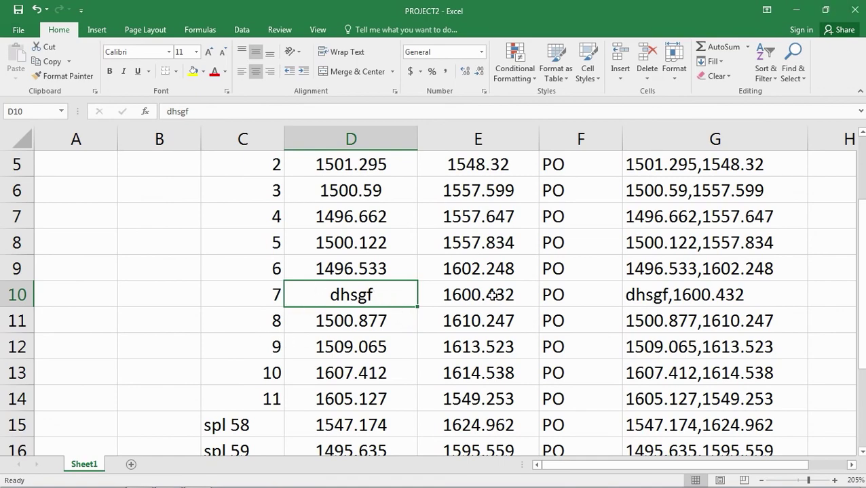
click(797, 11)
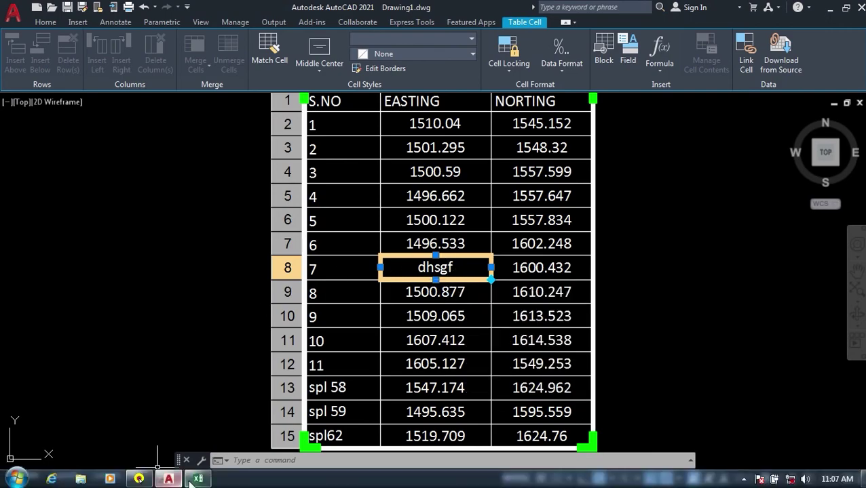
click(196, 479)
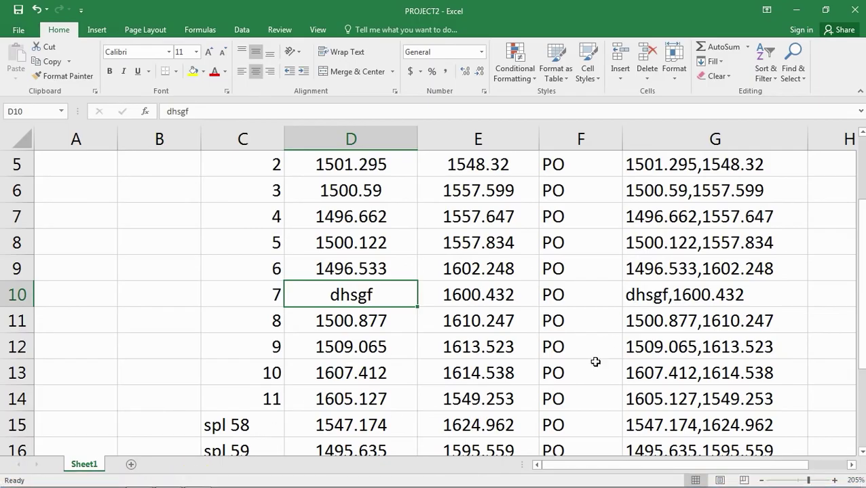
- Replace the EASTING value for S.NO 10 in cell D13 with sdiuafioghadfuio
key(Down)
key(Down)
key(Down)
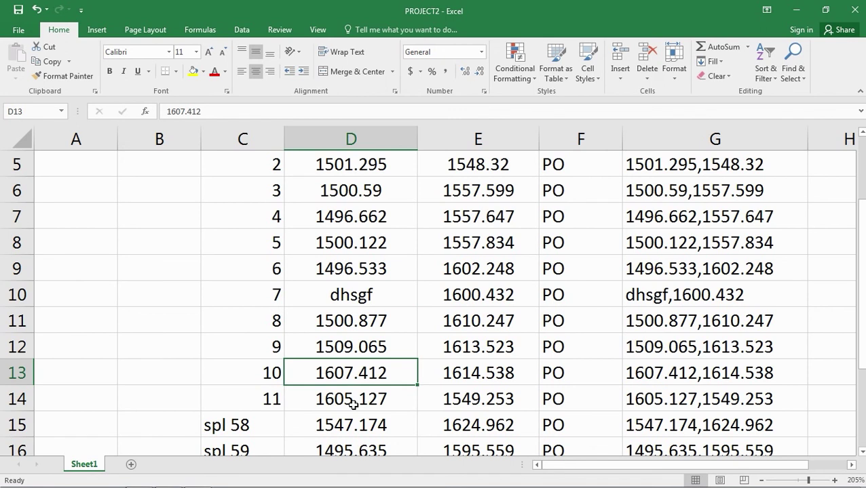
text(sdiuafioghadfuio)
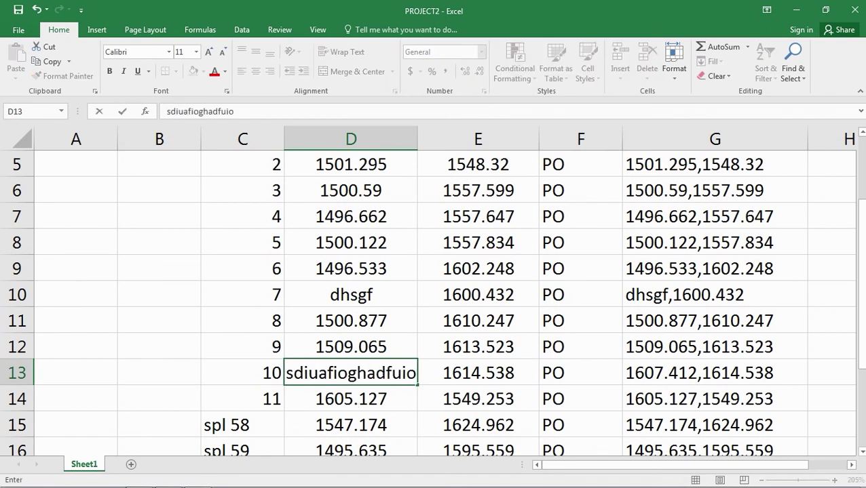
- Replace the content of cell G14 with ertfewqytu5, save the workbook and return to AutoCAD
click(714, 395)
text(ertfewqytu5)
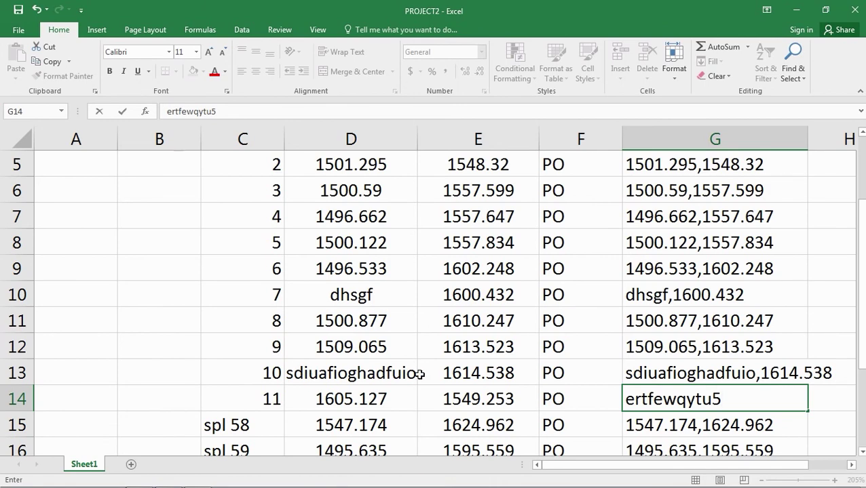
click(18, 9)
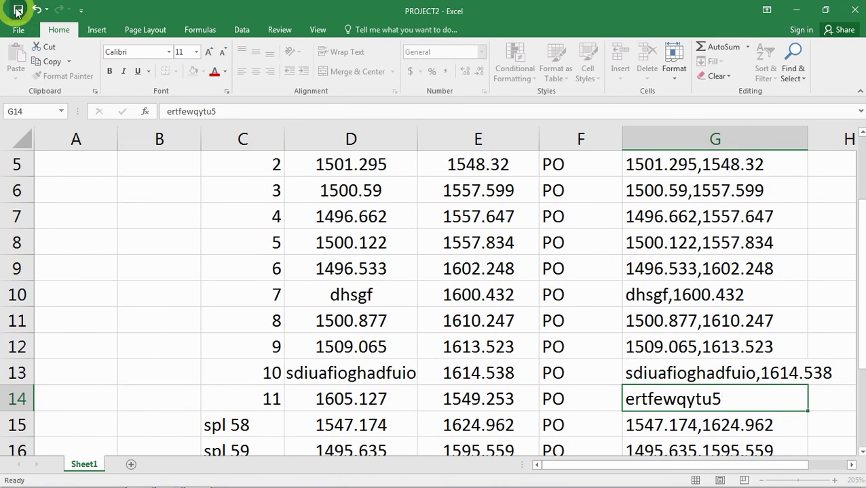
click(796, 9)
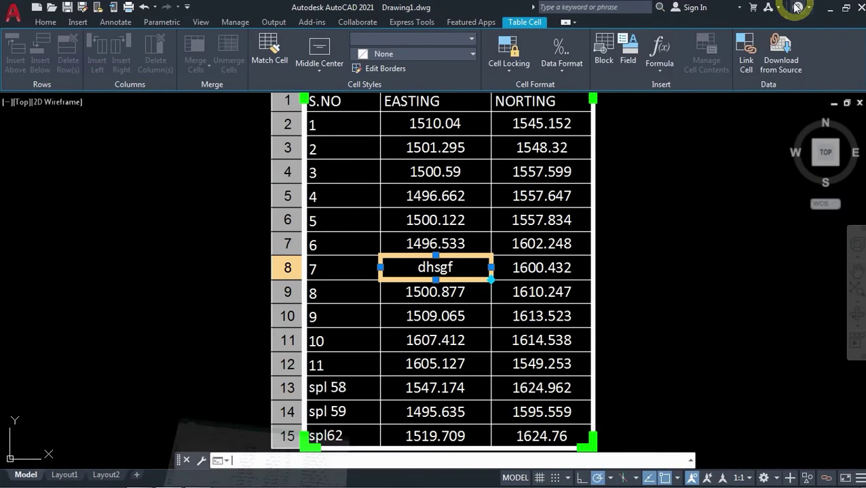
- Update the data links of the whole three-column table from the saved workbook and clear the selection
click(730, 122)
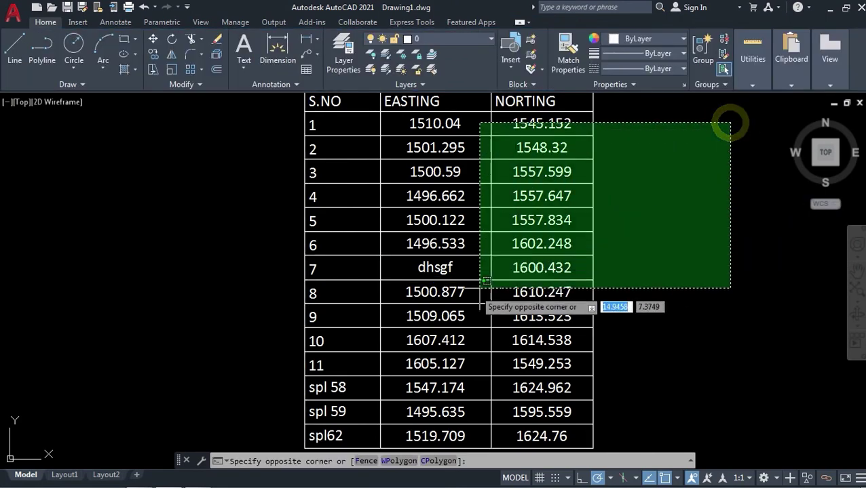
click(293, 360)
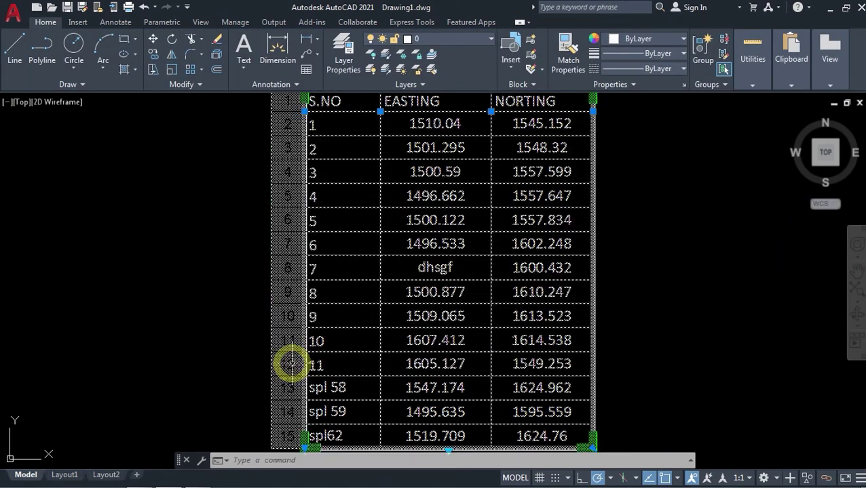
right_click(338, 273)
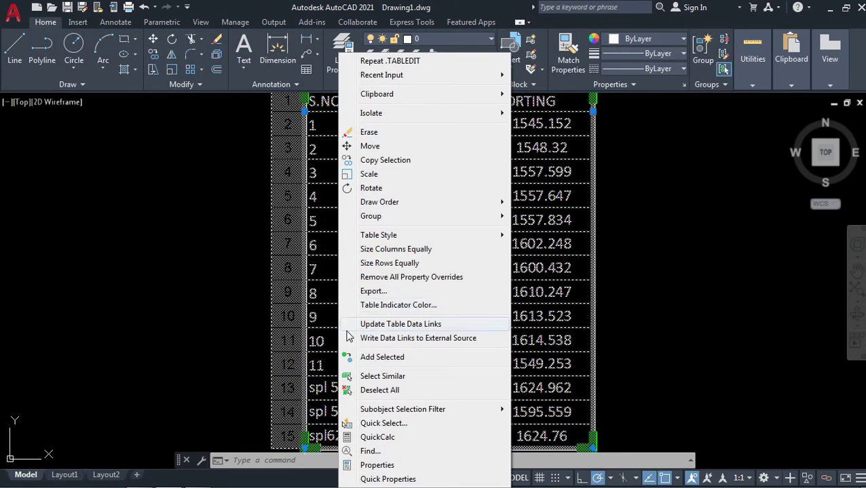
click(400, 325)
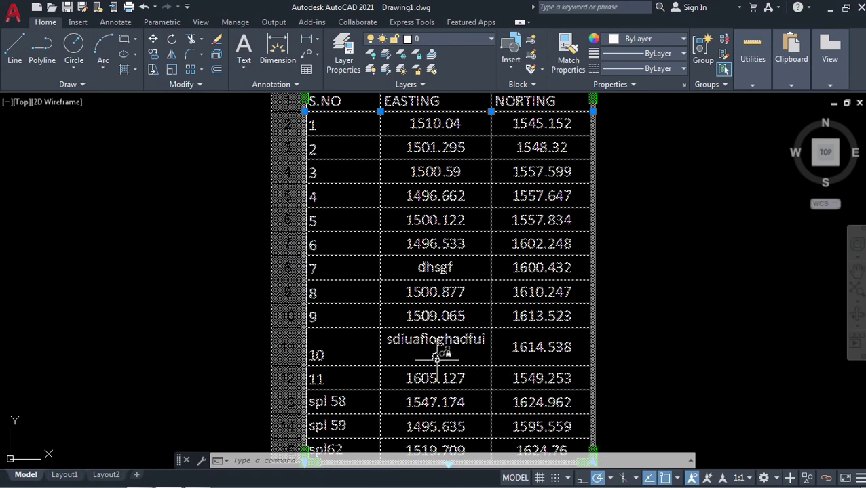
key(Escape)
- Examine the EASTING cell for S.NO 10 in the updated table and select it
scroll(432, 357, up, 4)
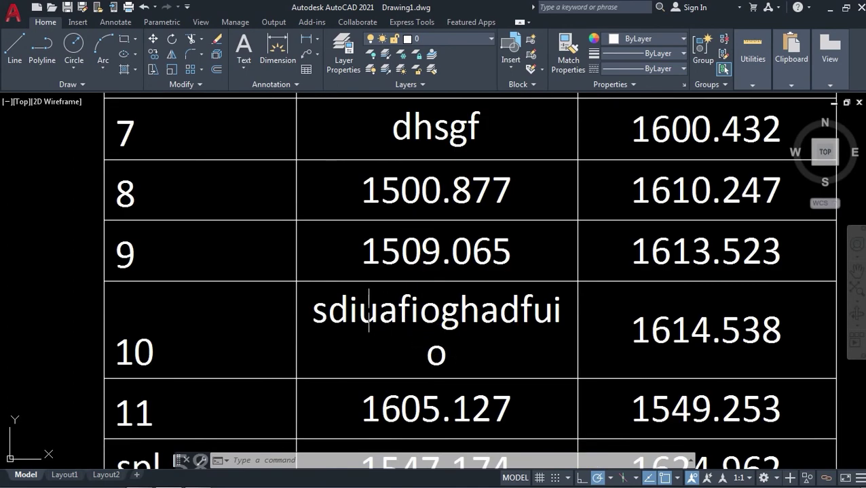
click(319, 289)
click(392, 340)
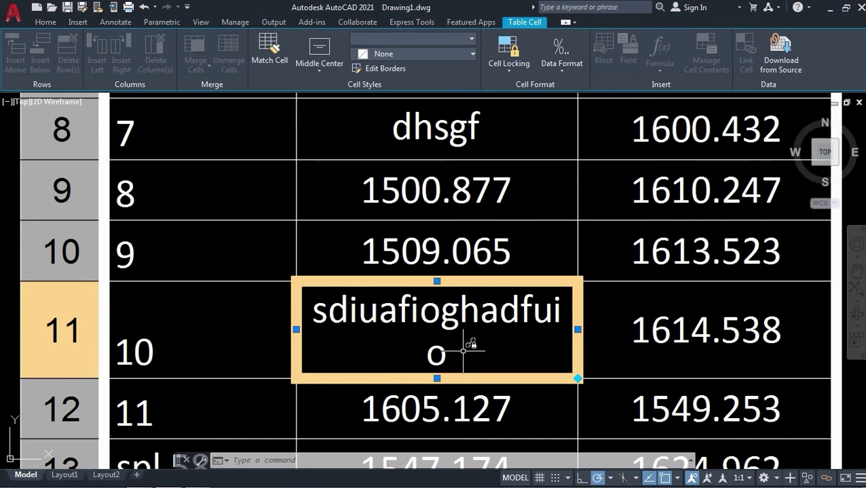
mouse_move(462, 351)
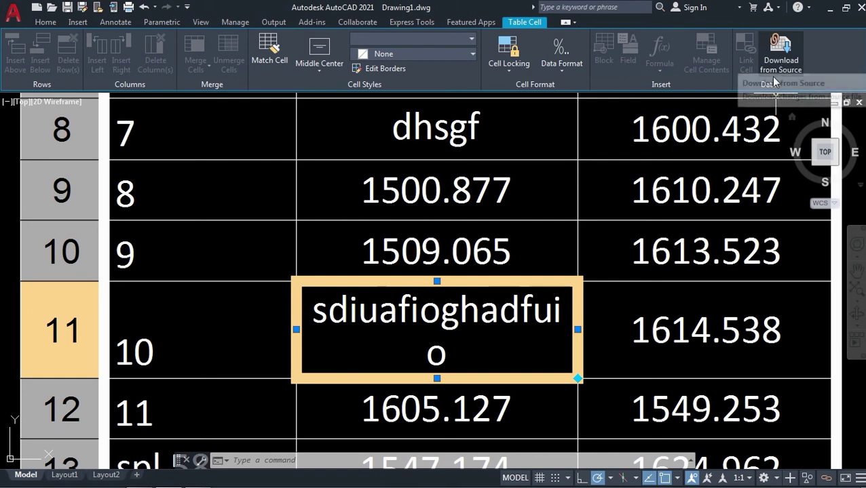
- Download the source file changes for the NORTING cell of S.NO 10 and deselect the table
scroll(461, 319, down, 2)
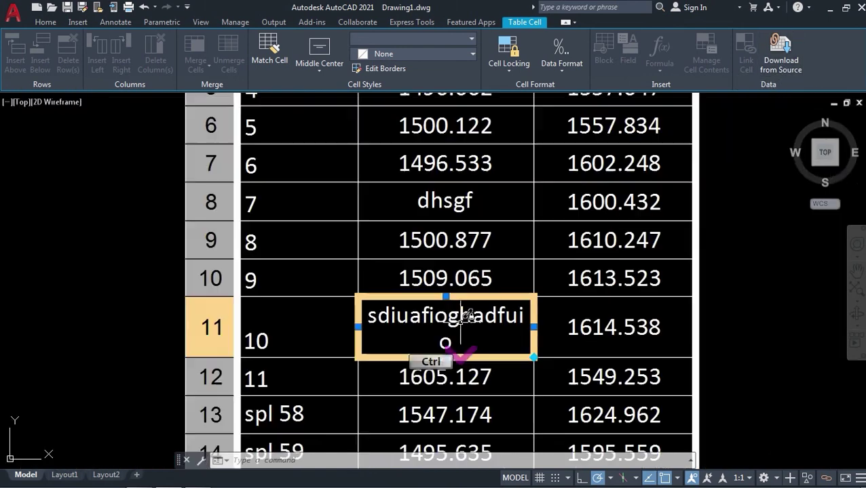
scroll(506, 319, down, 2)
click(526, 324)
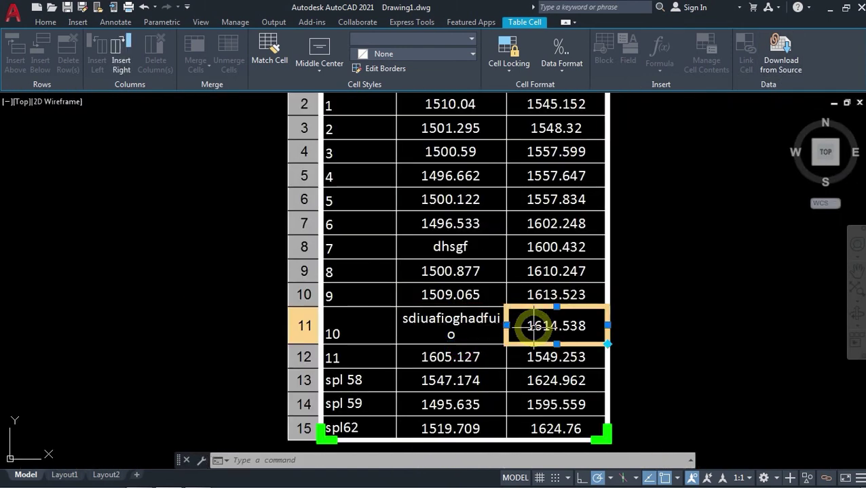
click(779, 54)
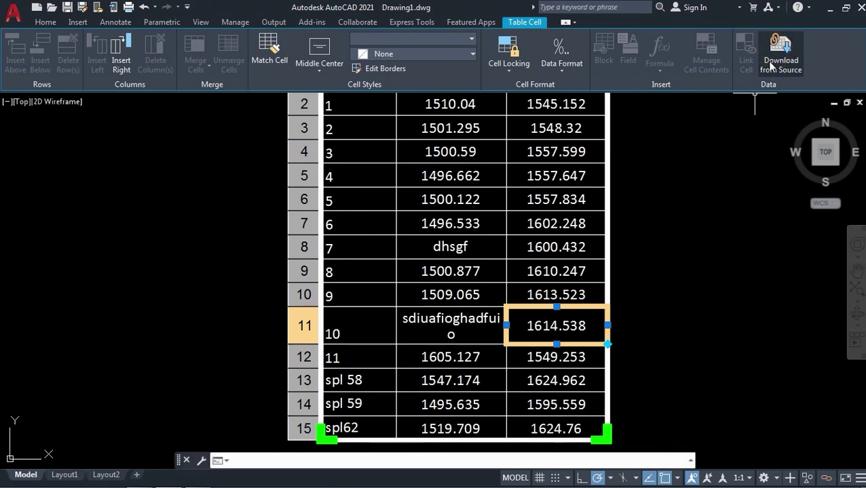
scroll(493, 352, down, 2)
key(Escape)
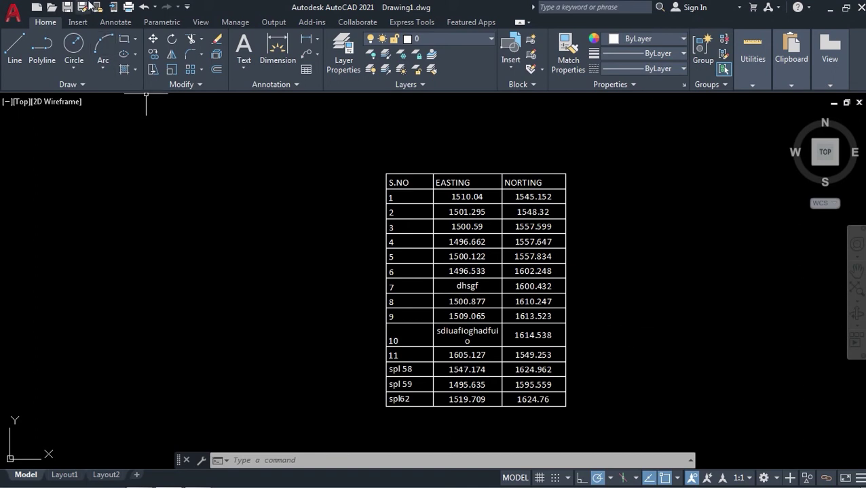
- Save the drawing to the Desktop as Drawing1.dwg, replacing the existing file, and close AutoCAD
click(68, 8)
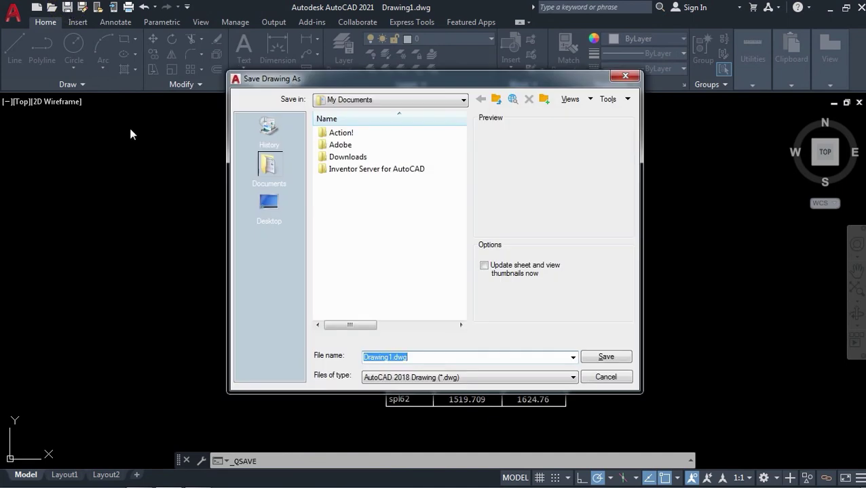
click(268, 205)
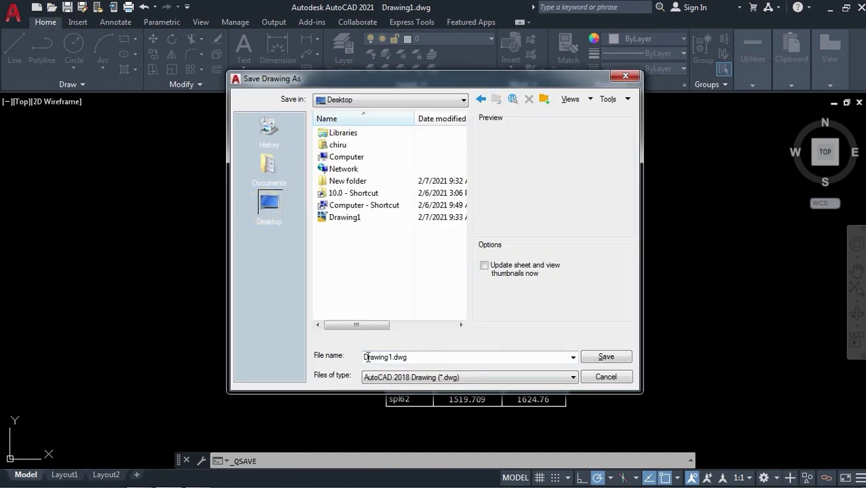
click(605, 358)
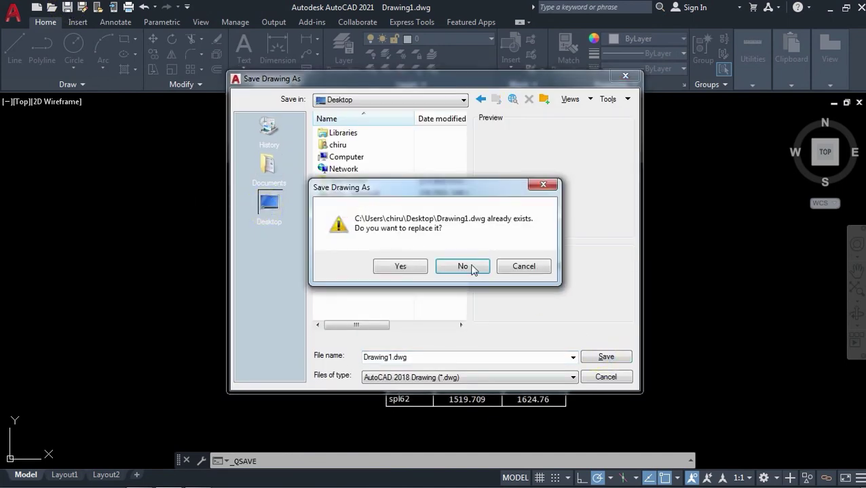
click(398, 267)
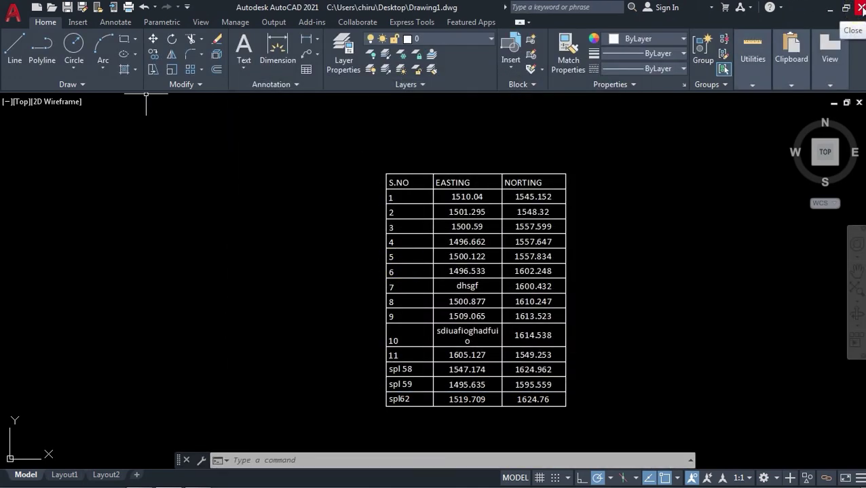
click(860, 8)
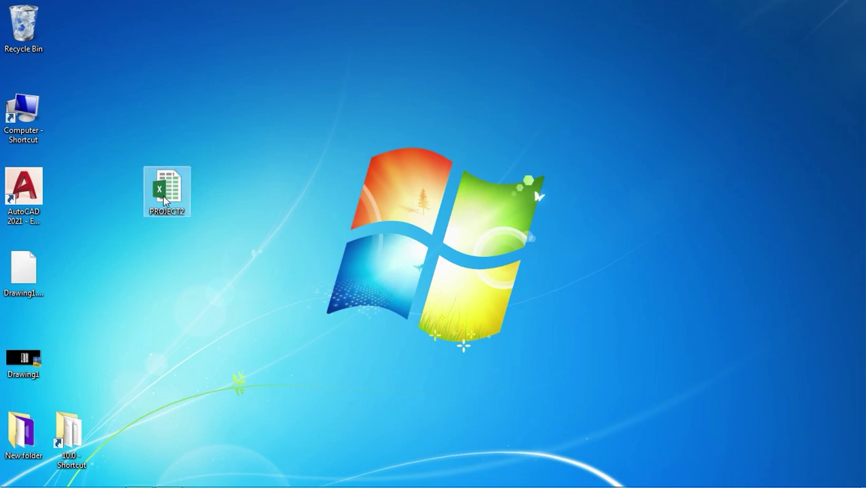
- Move the PROJECT2 workbook from the desktop to the Recycle Bin, closing it in Excel so the deletion can be retried
drag(167, 190, 24, 27)
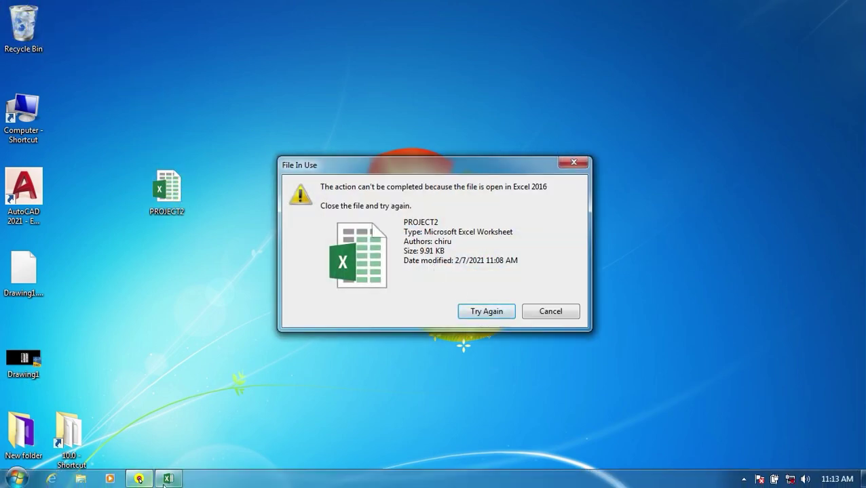
click(168, 479)
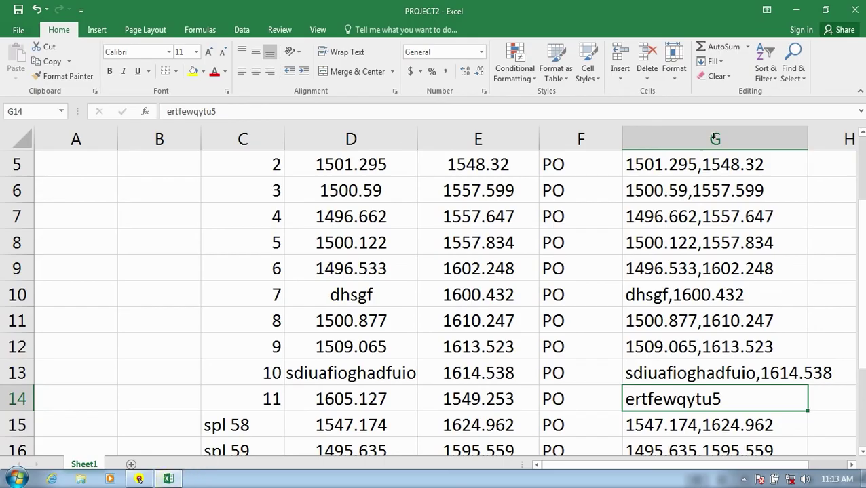
click(855, 9)
click(486, 312)
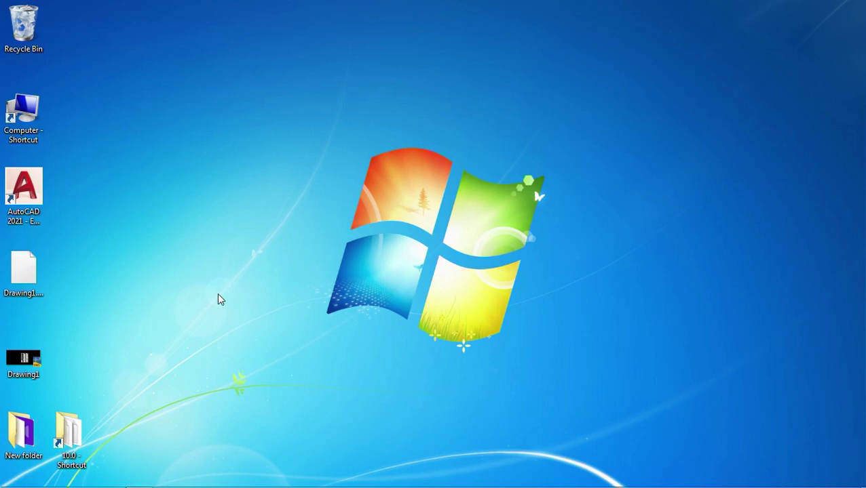
- Reopen Drawing1 from the desktop without loading the unsigned file, ignore the unresolved references and examine the S.NO, EASTING and NORTING table
double_click(27, 359)
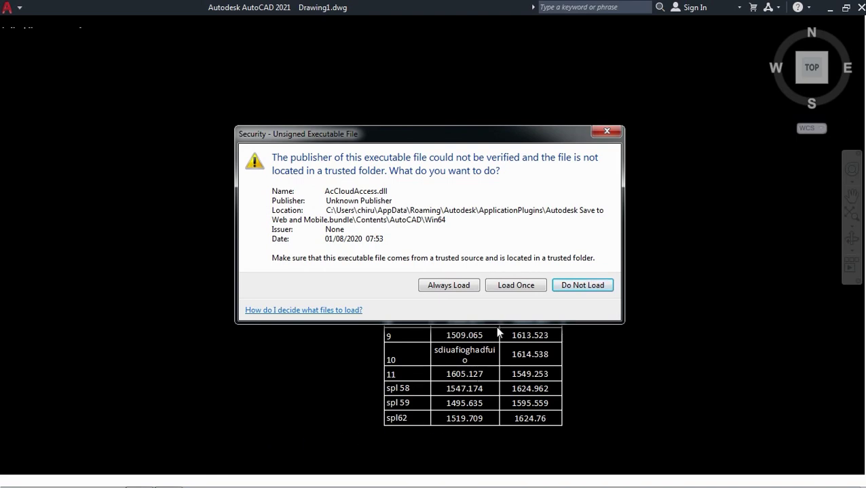
click(591, 287)
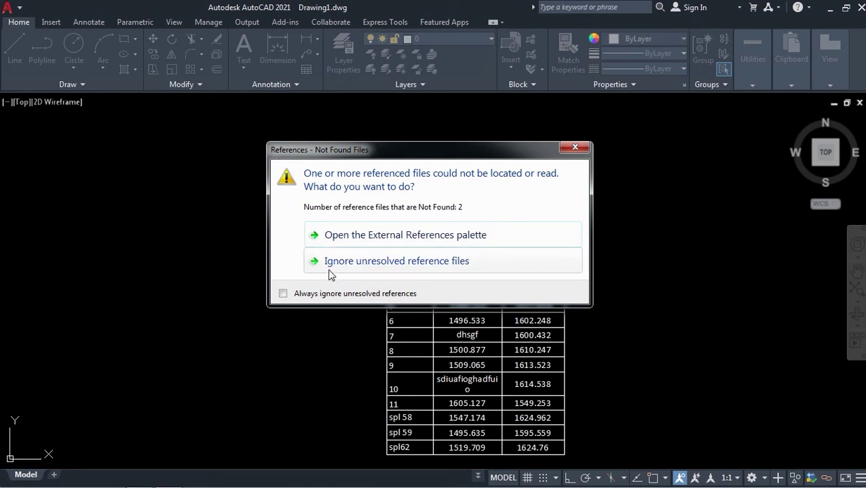
click(373, 267)
scroll(313, 294, down, 10)
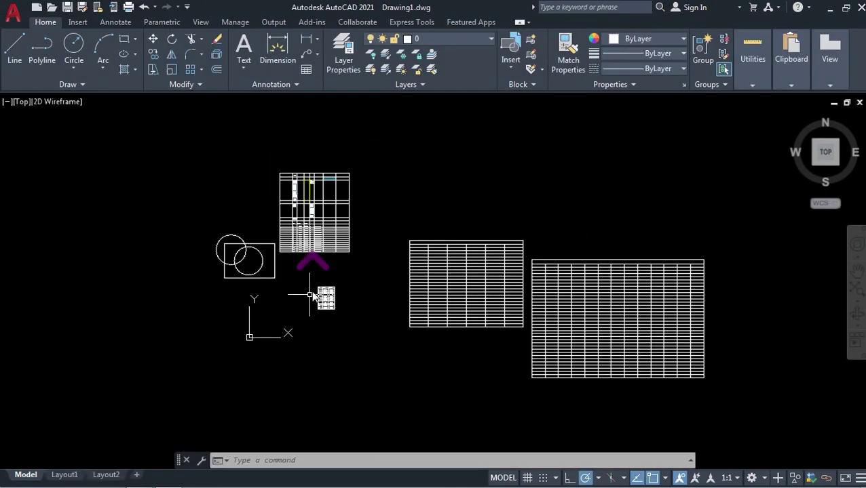
scroll(323, 302, up, 4)
scroll(330, 309, up, 4)
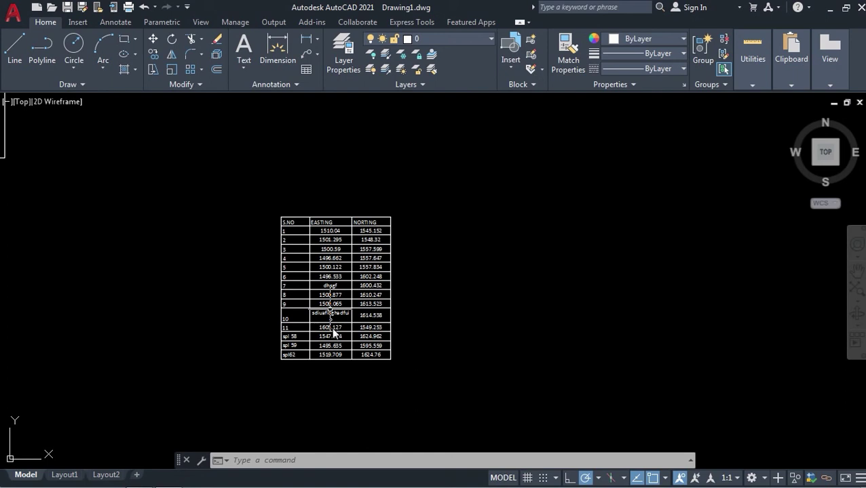
scroll(332, 312, up, 3)
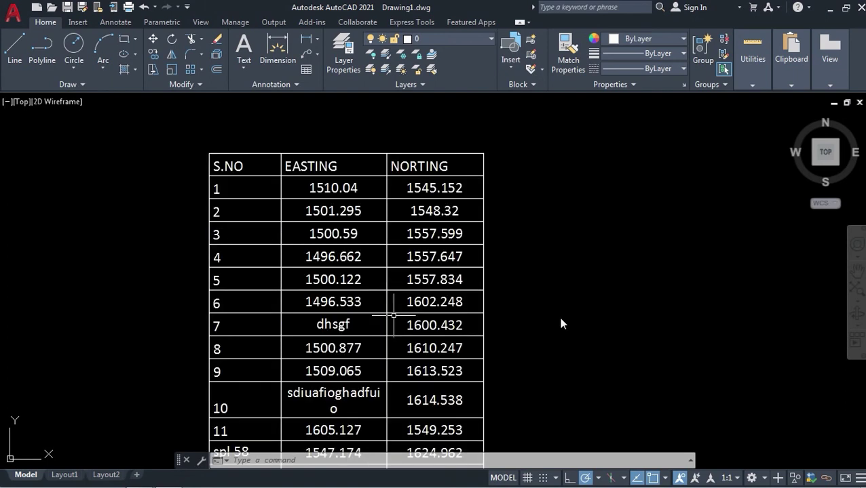